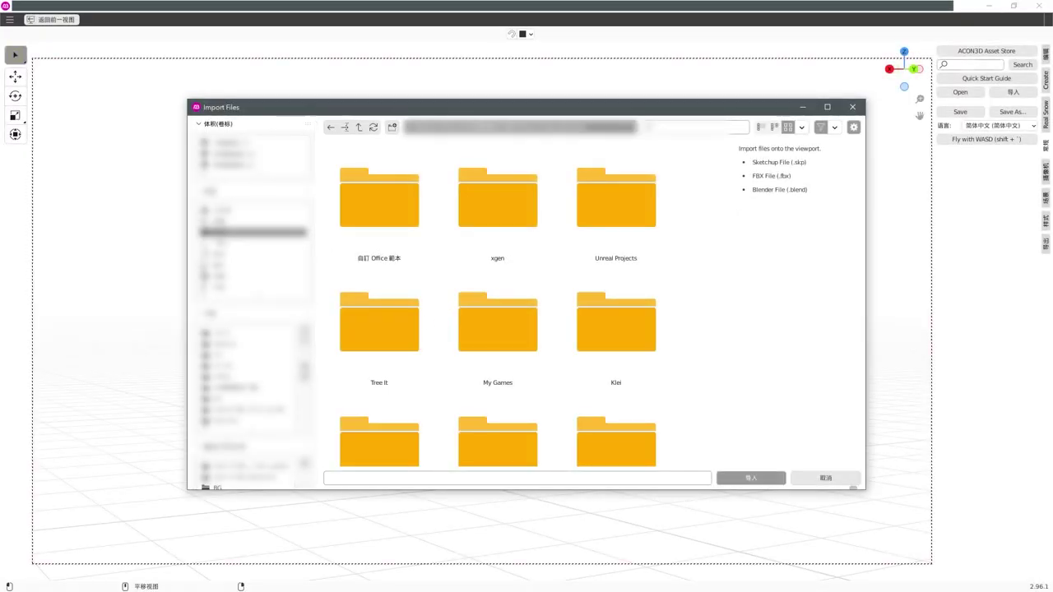
Import the 베이스먼트 Basement.skp model with the Look at me option enabled.
{"action": "left_click", "coordinate": [376, 211]}
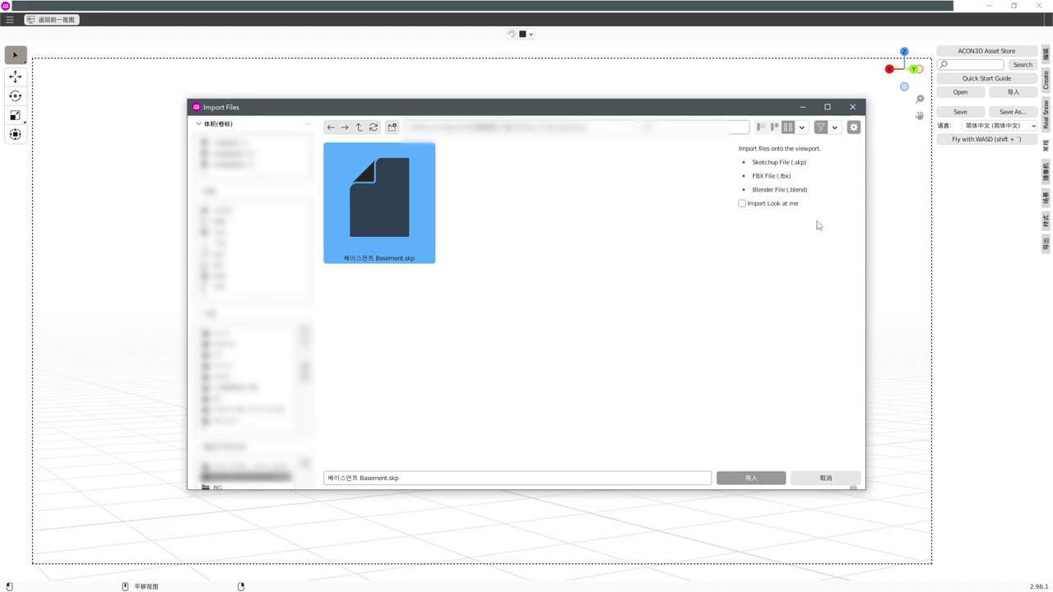
{"action": "left_click", "coordinate": [743, 204]}
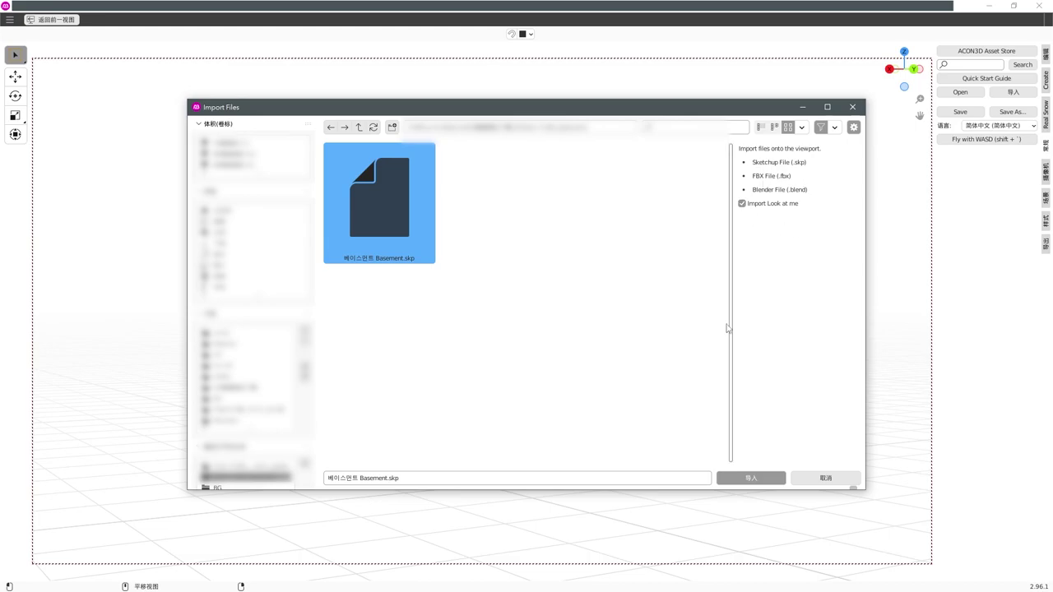
{"action": "left_click", "coordinate": [736, 482]}
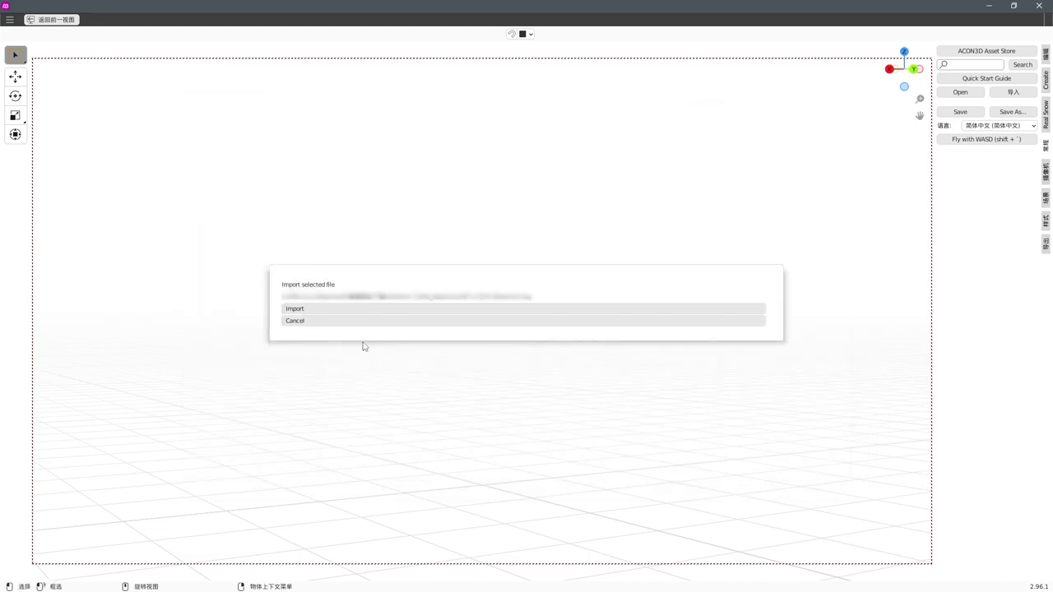
{"action": "left_click", "coordinate": [291, 311]}
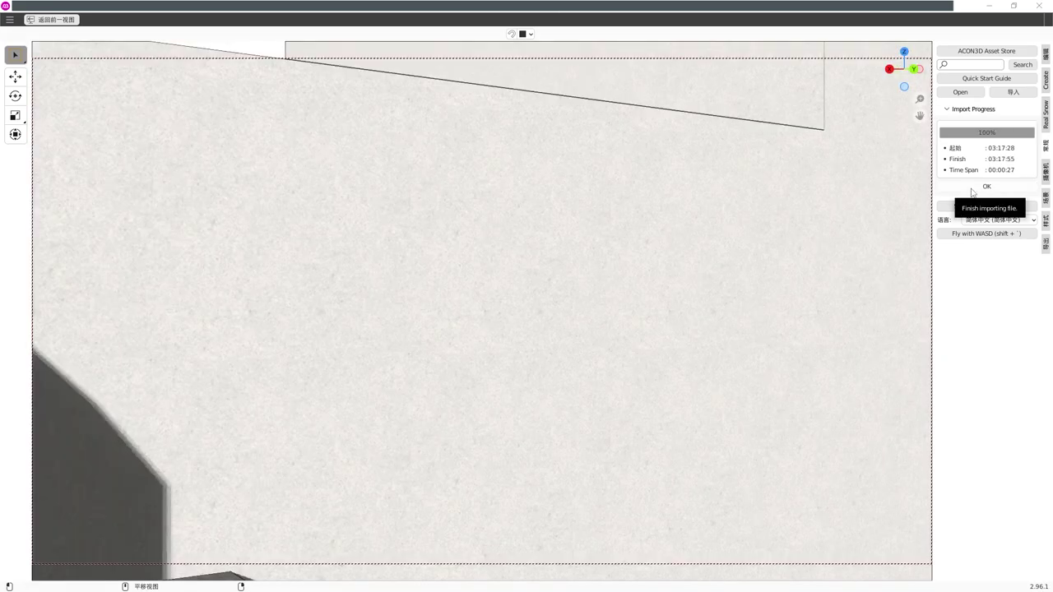
Dismiss the import report and add the 2D Animation workspace.
{"action": "left_click", "coordinate": [972, 192]}
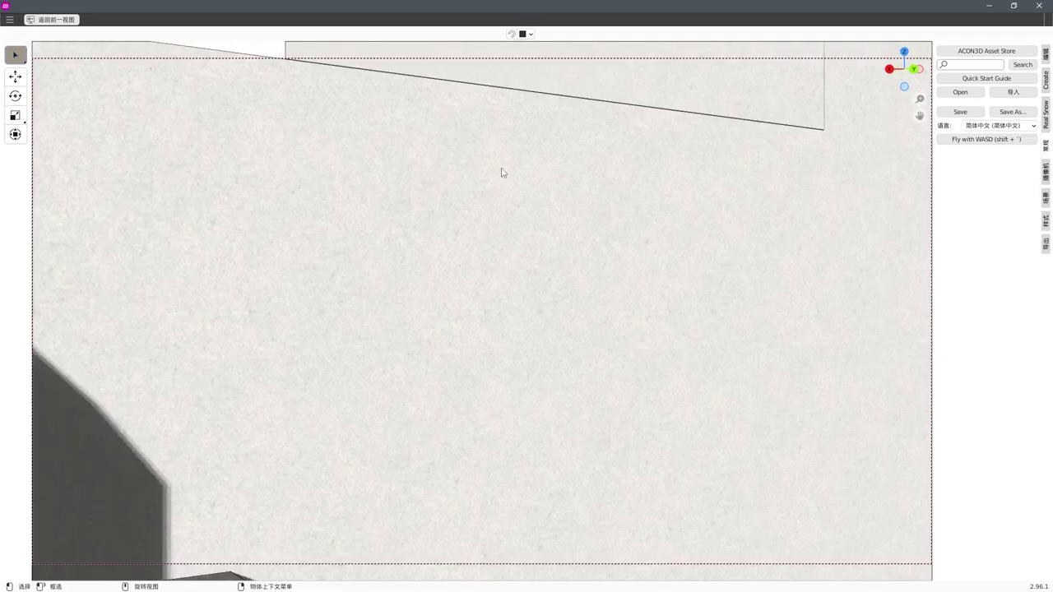
{"action": "left_click", "coordinate": [65, 20]}
{"action": "left_click", "coordinate": [143, 64]}
Hide the building's roof with H to expose the basement interior.
{"action": "scroll", "coordinate": [489, 206], "scroll_direction": "down", "scroll_amount": 2}
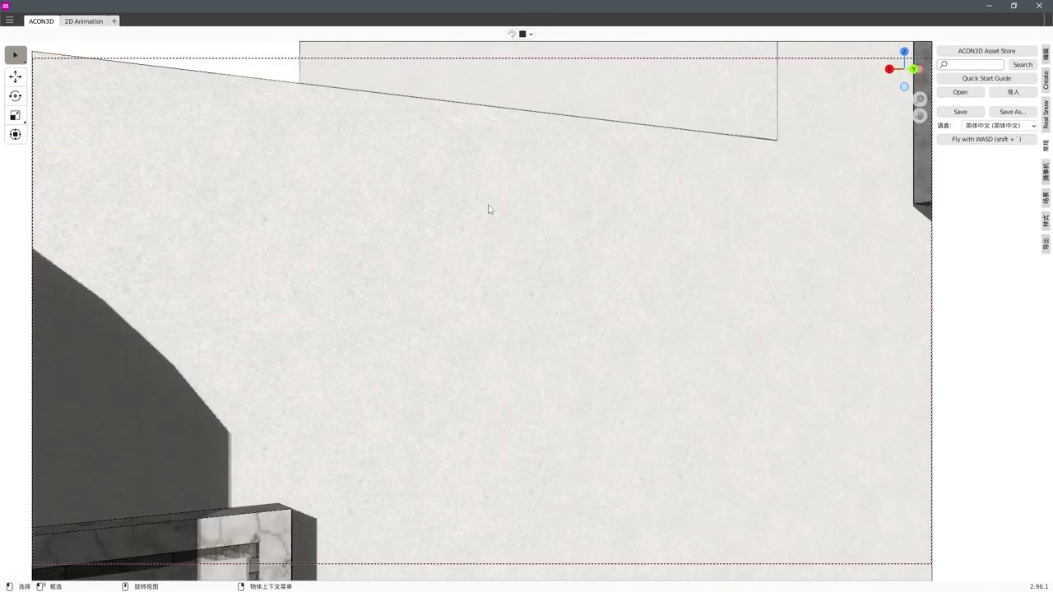
{"action": "scroll", "coordinate": [488, 203], "scroll_direction": "down", "scroll_amount": 3}
{"action": "mouse_move", "coordinate": [488, 204]}
{"action": "middle_mouse_down"}
{"action": "mouse_move", "coordinate": [345, 263]}
{"action": "mouse_move", "coordinate": [556, 306]}
{"action": "mouse_move", "coordinate": [544, 272]}
{"action": "middle_mouse_up"}
{"action": "scroll", "coordinate": [544, 272], "scroll_direction": "up", "scroll_amount": 5}
{"action": "left_click", "coordinate": [578, 263]}
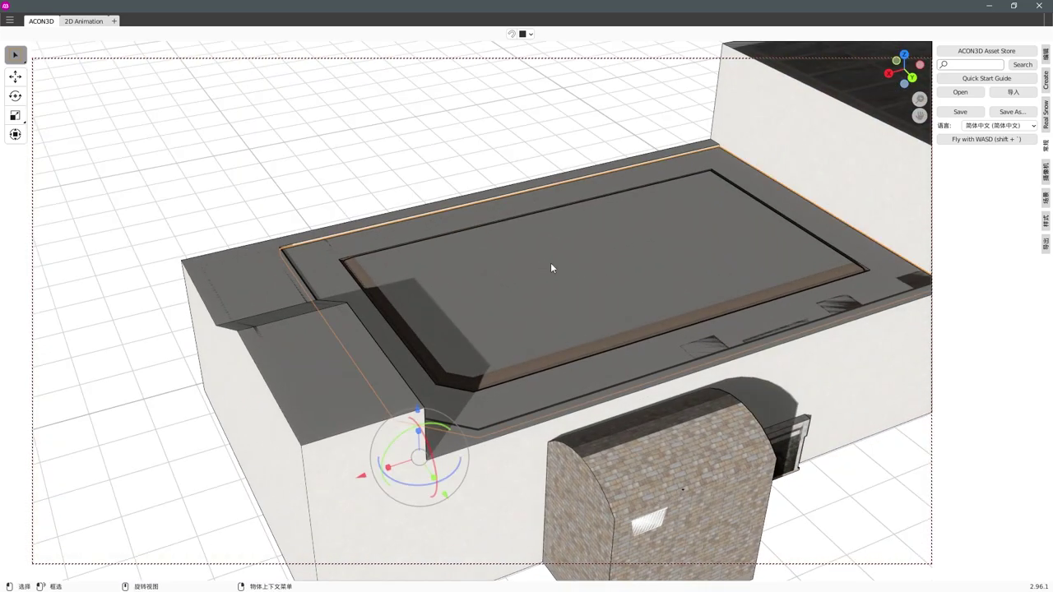
{"action": "key", "text": "h"}
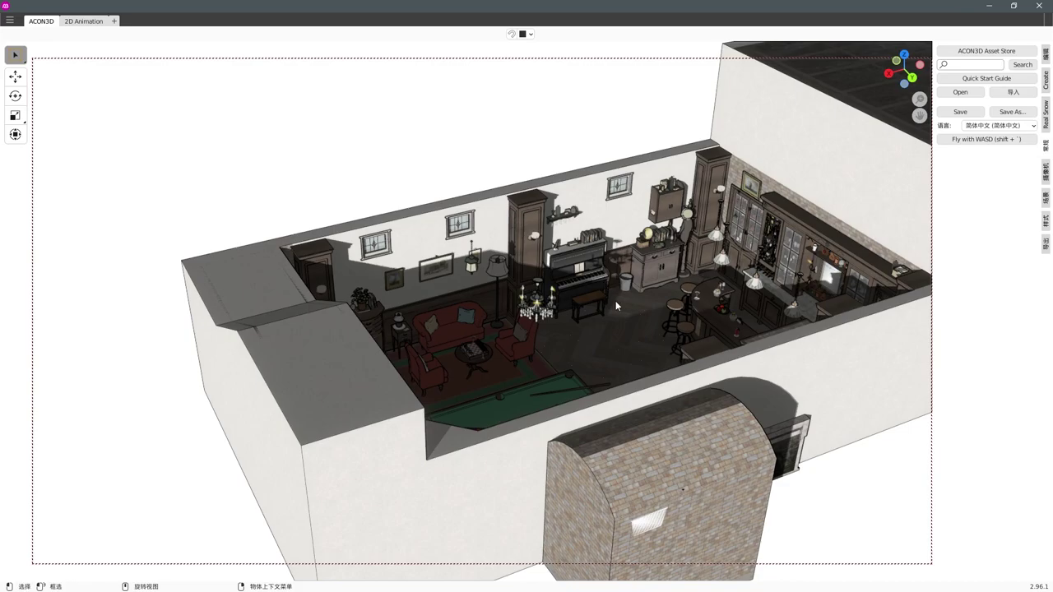
Orbit and zoom from a top-down view of the interior toward the bar counter.
{"action": "mouse_move", "coordinate": [666, 298]}
{"action": "middle_mouse_down"}
{"action": "mouse_move", "coordinate": [703, 316]}
{"action": "mouse_move", "coordinate": [548, 279]}
{"action": "mouse_move", "coordinate": [539, 266]}
{"action": "middle_mouse_up"}
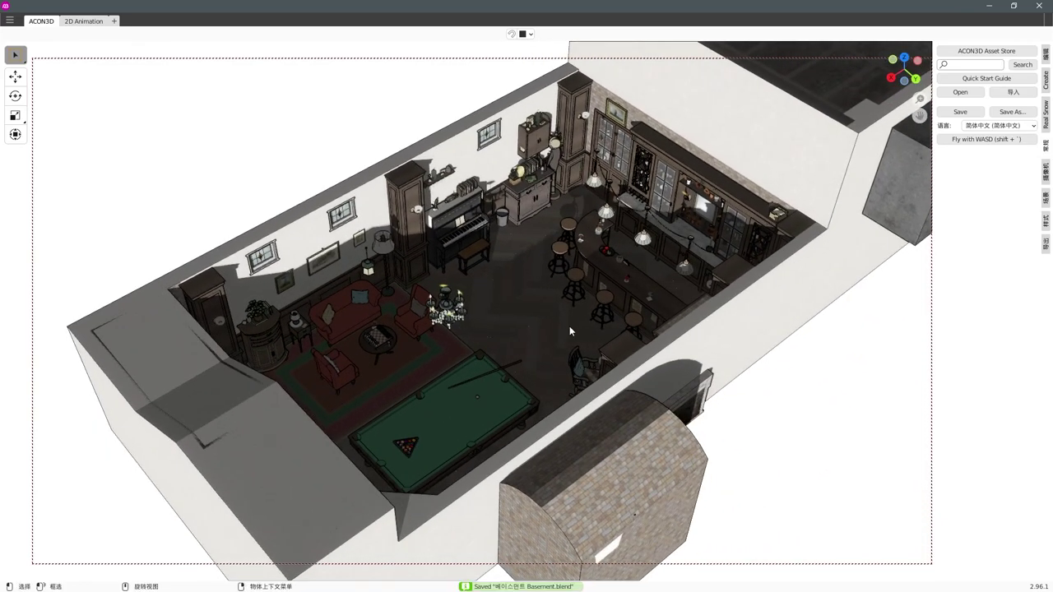
{"action": "scroll", "coordinate": [531, 276], "scroll_direction": "down", "scroll_amount": 3}
{"action": "scroll", "coordinate": [531, 276], "scroll_direction": "down", "scroll_amount": 3}
{"action": "scroll", "coordinate": [612, 265], "scroll_direction": "down", "scroll_amount": 2}
{"action": "scroll", "coordinate": [528, 279], "scroll_direction": "down", "scroll_amount": 3}
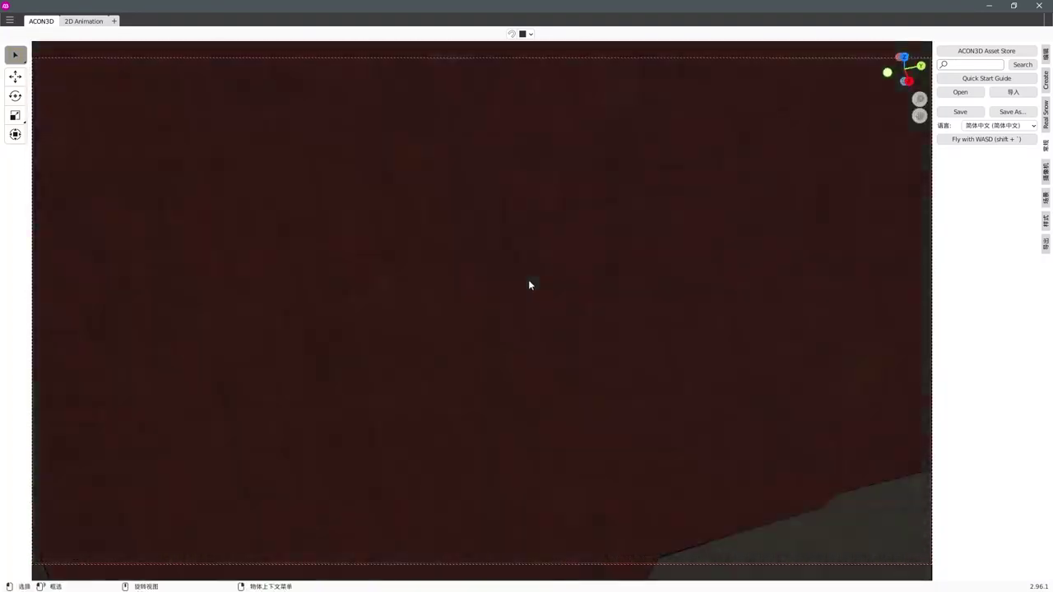
{"action": "scroll", "coordinate": [534, 292], "scroll_direction": "up", "scroll_amount": 3}
{"action": "middle_click_drag", "start_coordinate": [540, 301], "coordinate": [509, 200]}
{"action": "scroll", "coordinate": [510, 199], "scroll_direction": "down", "scroll_amount": 5}
{"action": "scroll", "coordinate": [481, 76], "scroll_direction": "up", "scroll_amount": 2}
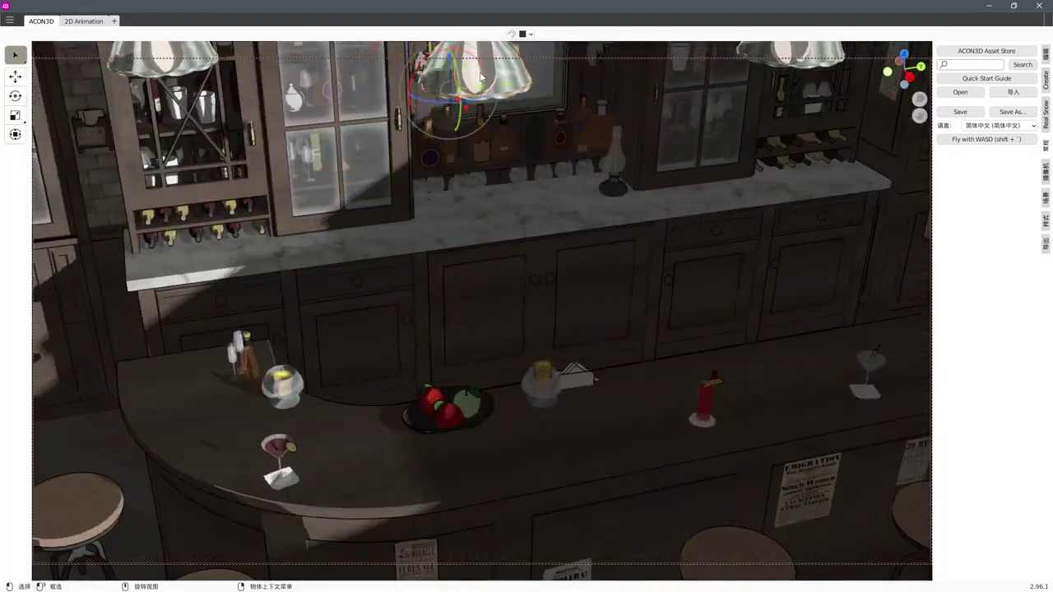
{"action": "scroll", "coordinate": [585, 173], "scroll_direction": "down", "scroll_amount": 5}
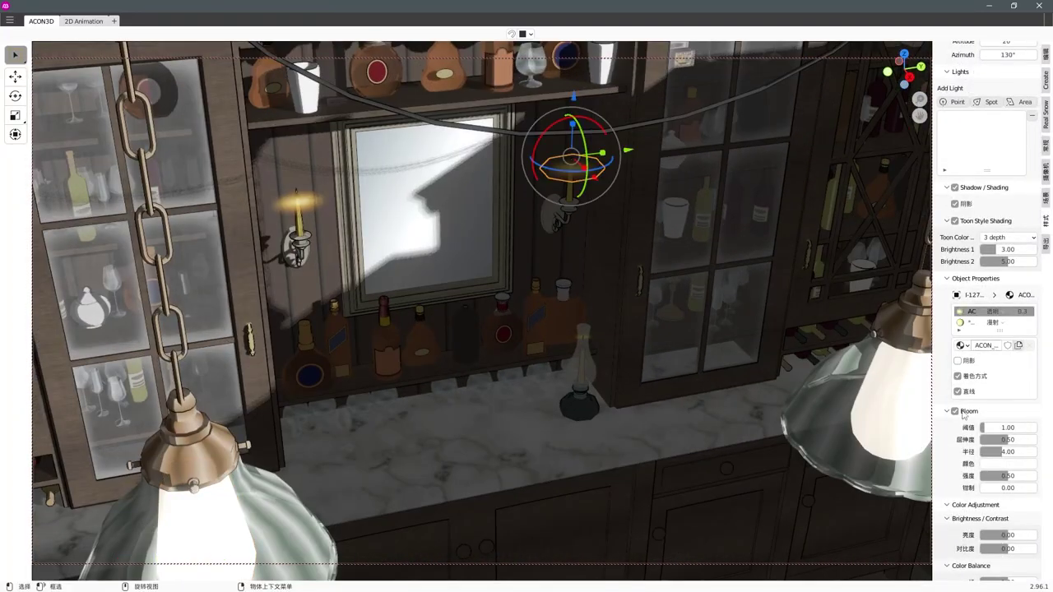
Make the hanging lamps and the counter oil lamp emissive, with the lamp layer transparent.
{"action": "left_click", "coordinate": [979, 349]}
{"action": "left_click", "coordinate": [951, 361]}
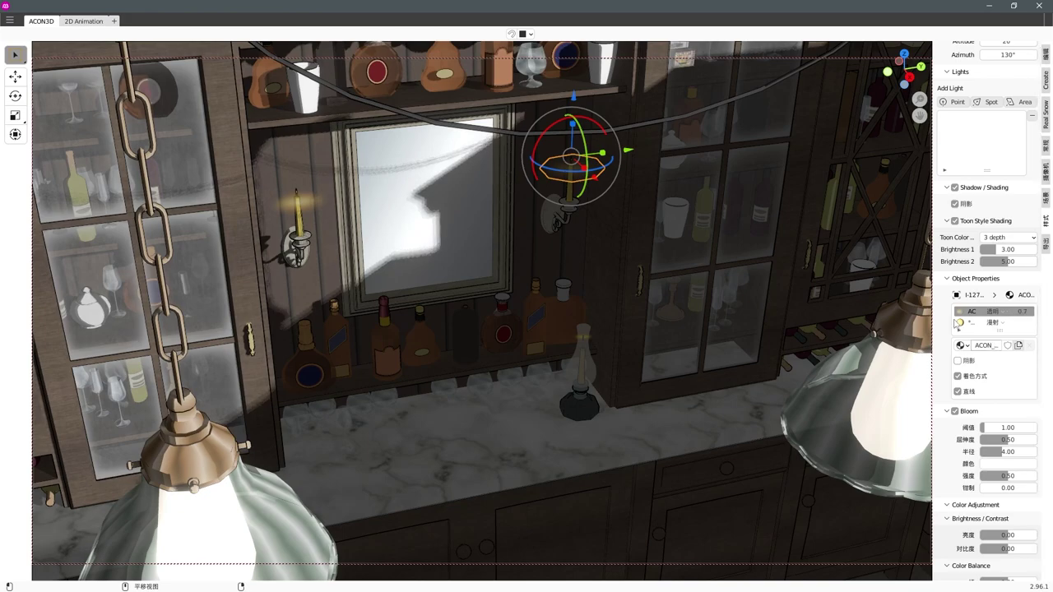
{"action": "left_click", "coordinate": [995, 322]}
{"action": "left_click", "coordinate": [978, 349]}
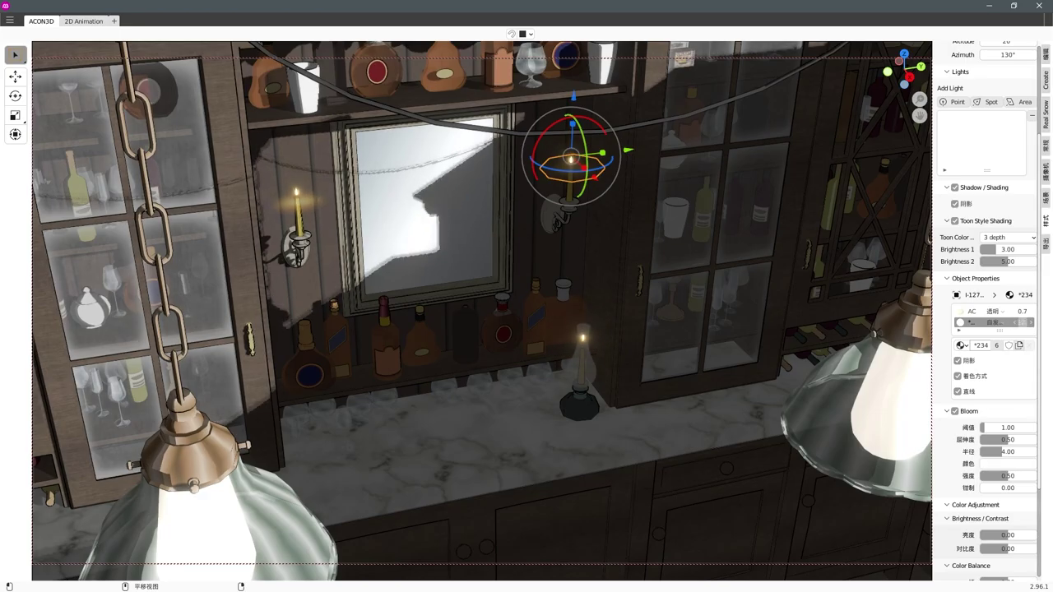
Orbit back toward the bar area and save the scene.
{"action": "scroll", "coordinate": [592, 307], "scroll_direction": "down", "scroll_amount": 5}
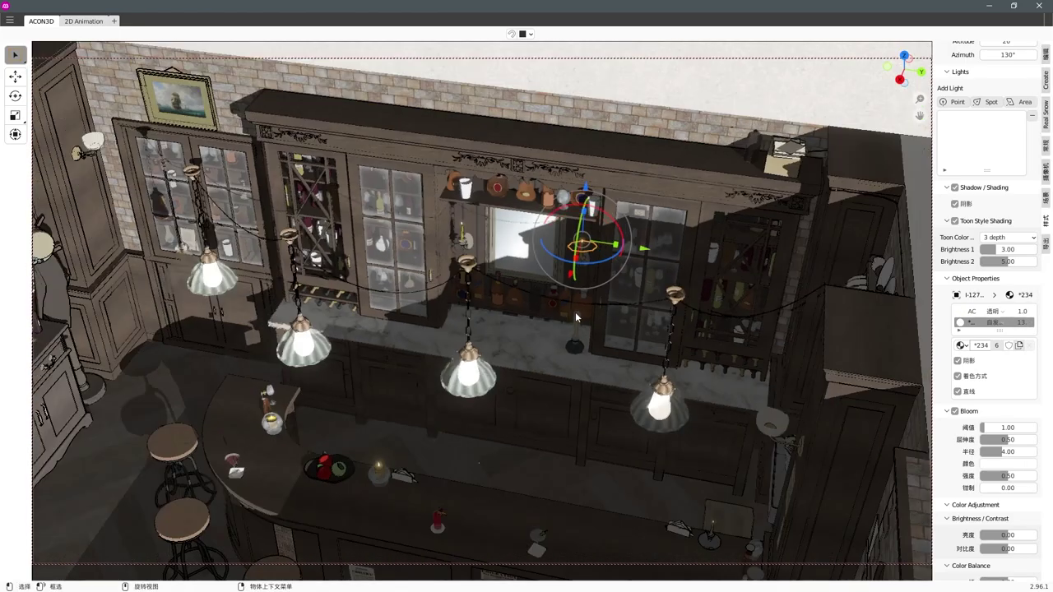
{"action": "scroll", "coordinate": [617, 341], "scroll_direction": "down", "scroll_amount": 3}
{"action": "mouse_move", "coordinate": [661, 372]}
{"action": "middle_mouse_down"}
{"action": "mouse_move", "coordinate": [394, 283]}
{"action": "mouse_move", "coordinate": [413, 219]}
{"action": "middle_mouse_up"}
{"action": "key", "text": "ctrl+s"}
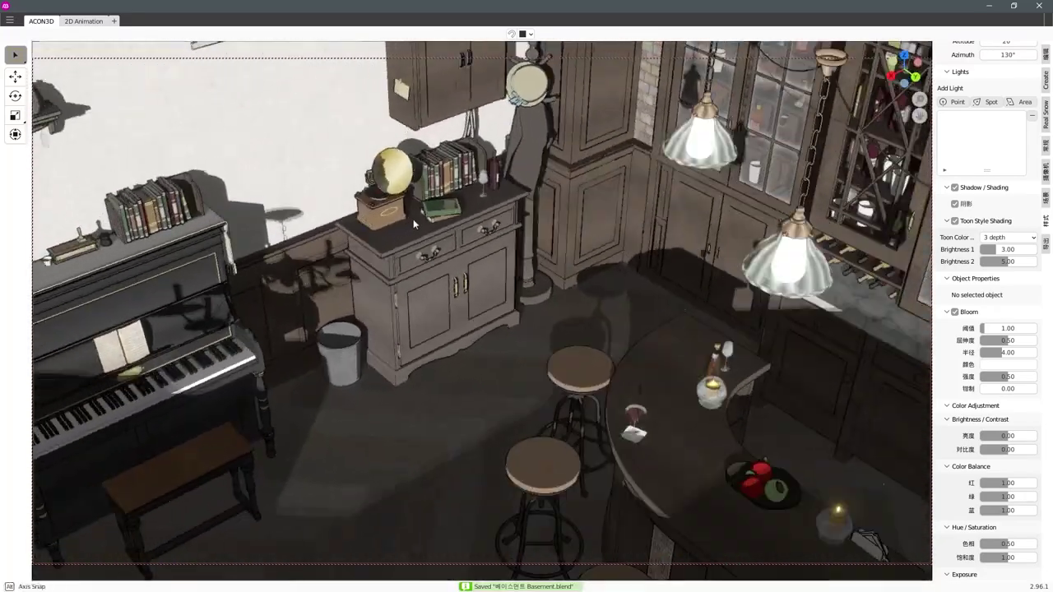
Set the cabinet drawer's material type to 反射 (reflective).
{"action": "scroll", "coordinate": [413, 219], "scroll_direction": "up", "scroll_amount": 3}
{"action": "left_click", "coordinate": [439, 268]}
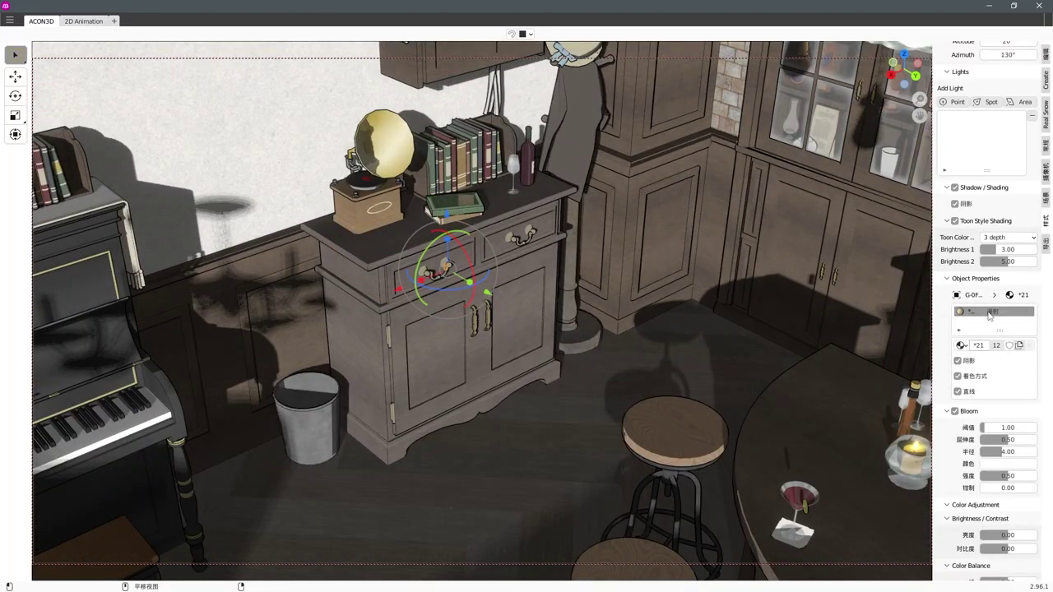
{"action": "left_click", "coordinate": [993, 311]}
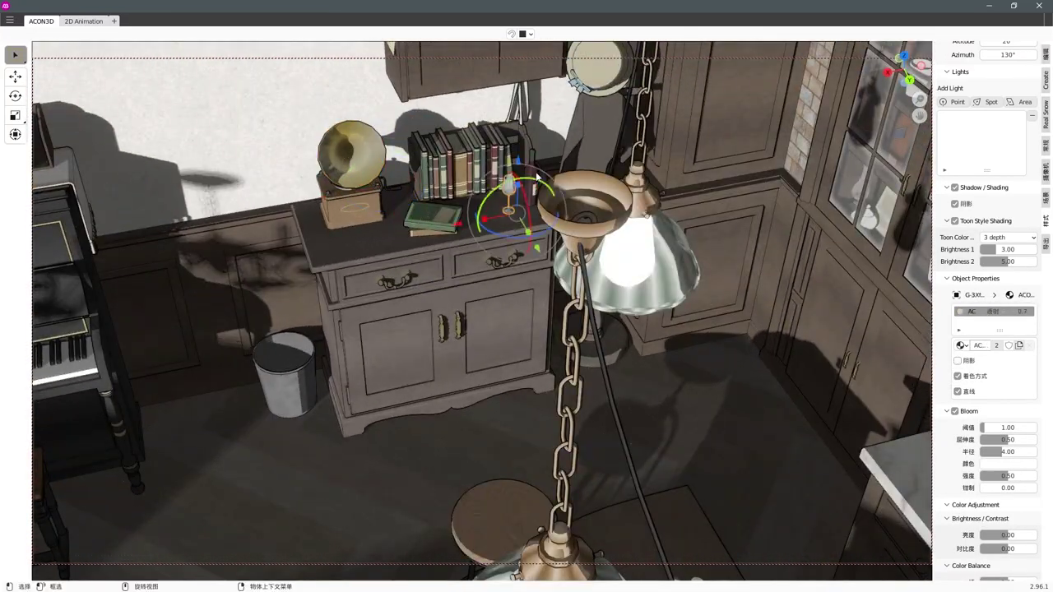
{"action": "left_click", "coordinate": [987, 337]}
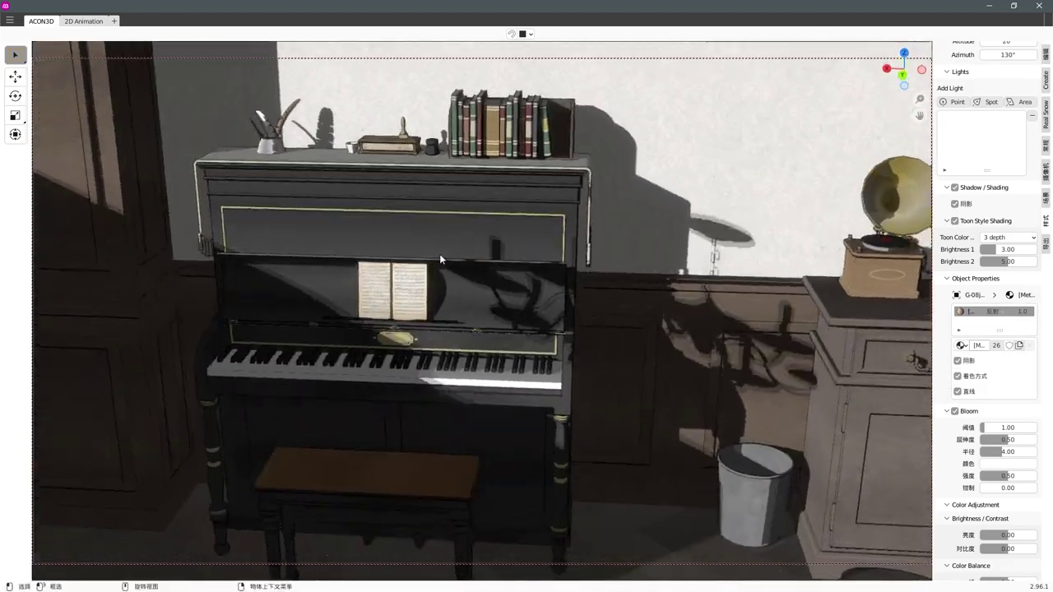
Set the piano's material type to 反射 (reflective) and reselect the piano body.
{"action": "left_click", "coordinate": [439, 259]}
{"action": "left_click", "coordinate": [993, 311]}
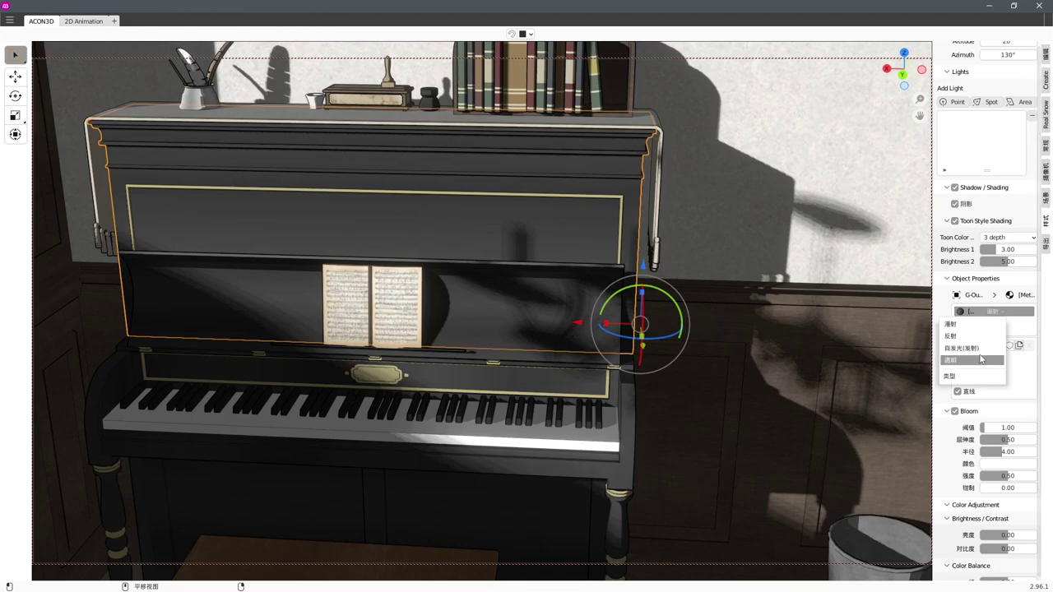
{"action": "left_click", "coordinate": [981, 336]}
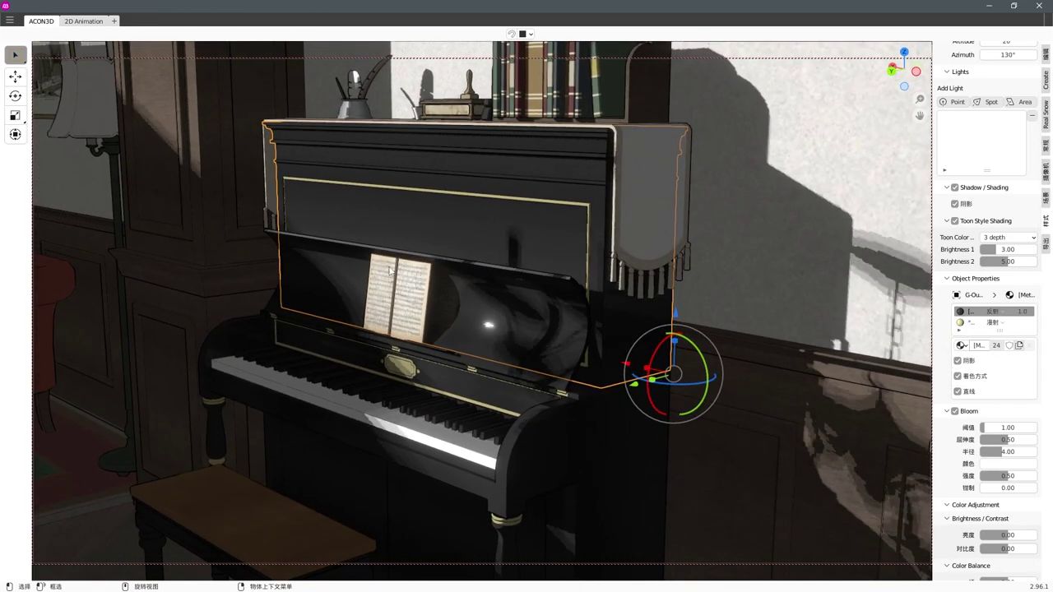
{"action": "left_click", "coordinate": [411, 285]}
{"action": "mouse_move", "coordinate": [411, 285]}
{"action": "middle_mouse_down"}
{"action": "mouse_move", "coordinate": [530, 235]}
{"action": "mouse_move", "coordinate": [521, 264]}
{"action": "middle_mouse_up"}
{"action": "left_click", "coordinate": [527, 256]}
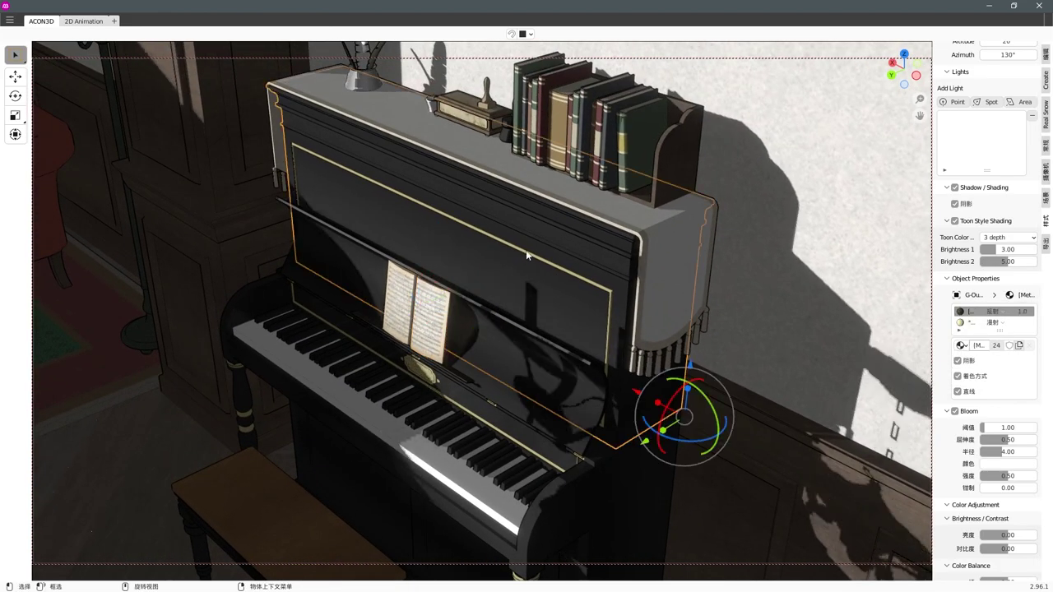
Make the piano's second material reflective and add the ACON_light point light.
{"action": "left_click", "coordinate": [979, 348]}
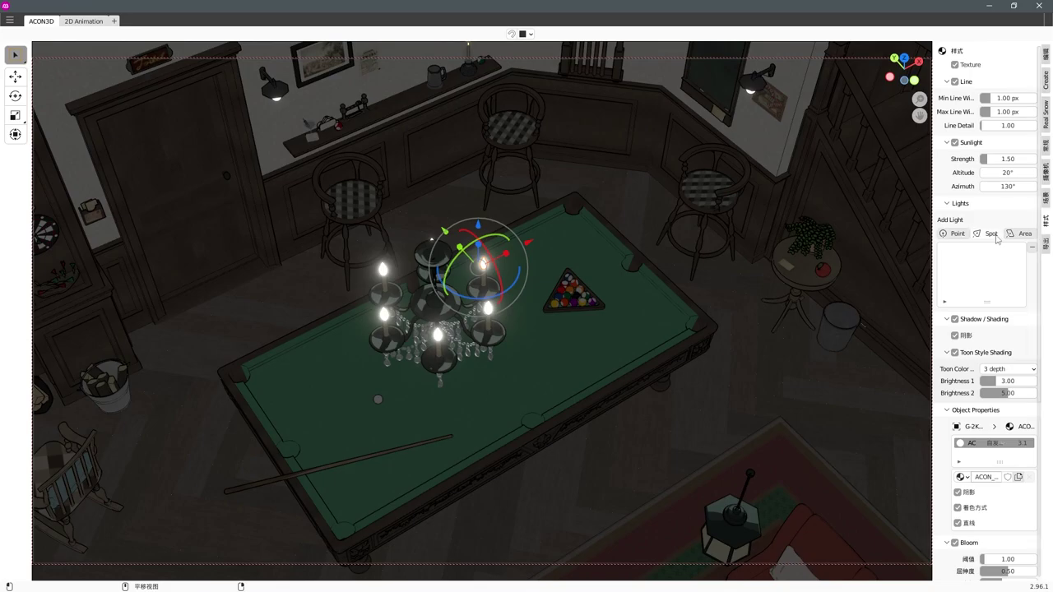
{"action": "left_click", "coordinate": [944, 234]}
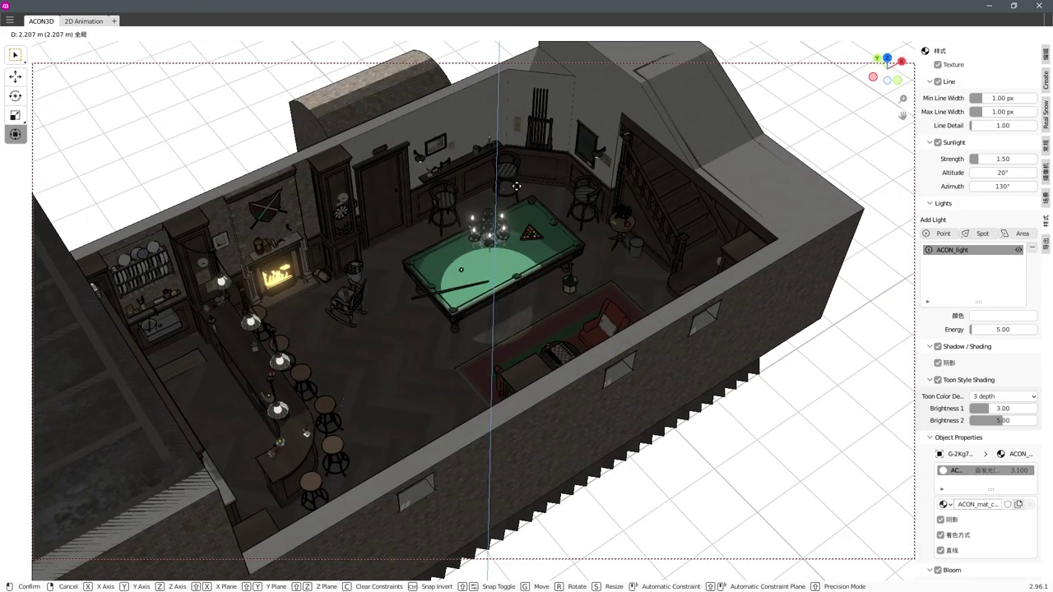
Position ACON_light over the pool table at the chandelier.
{"action": "left_click", "coordinate": [503, 264]}
{"action": "left_click", "coordinate": [504, 264]}
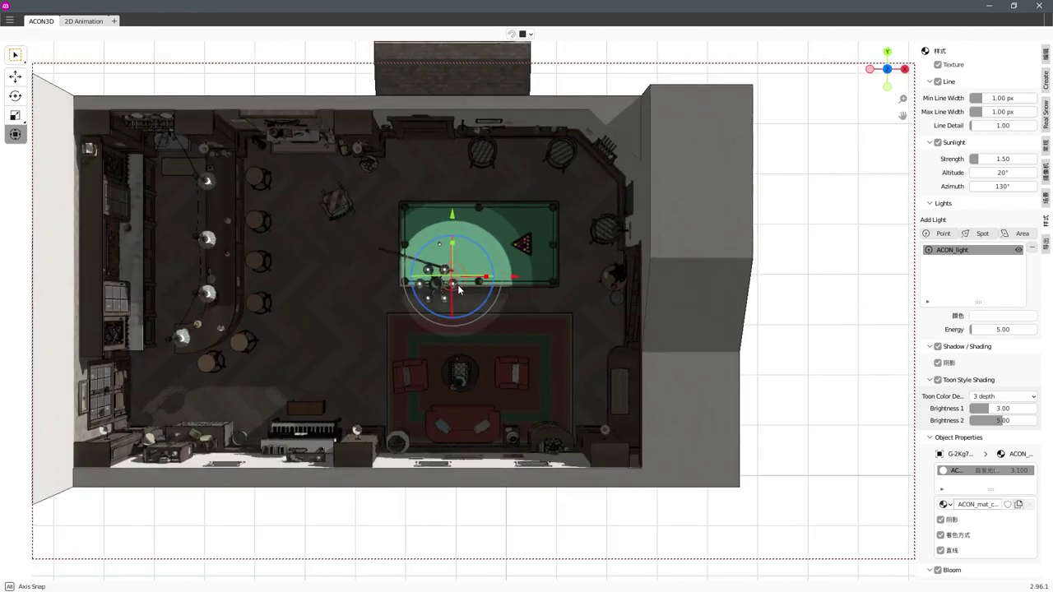
{"action": "left_click", "coordinate": [416, 294]}
{"action": "key", "text": "g"}
{"action": "key", "text": "x"}
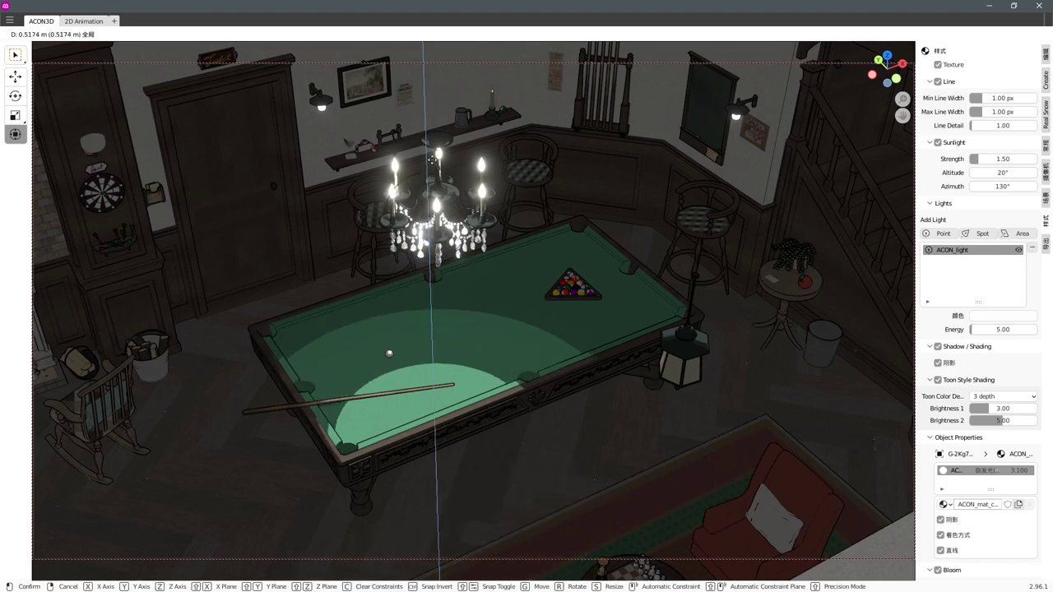
{"action": "left_click", "coordinate": [486, 166]}
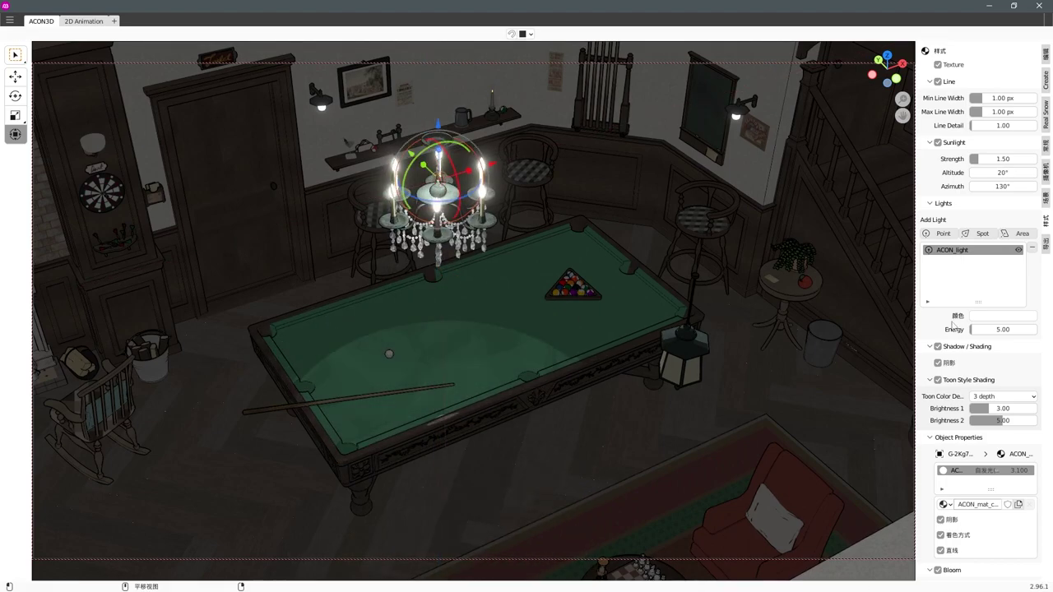
Tint the light colour toward yellow and raise its energy to 8.20.
{"action": "left_click", "coordinate": [1003, 315]}
{"action": "left_click", "coordinate": [953, 246]}
{"action": "left_click", "coordinate": [956, 158]}
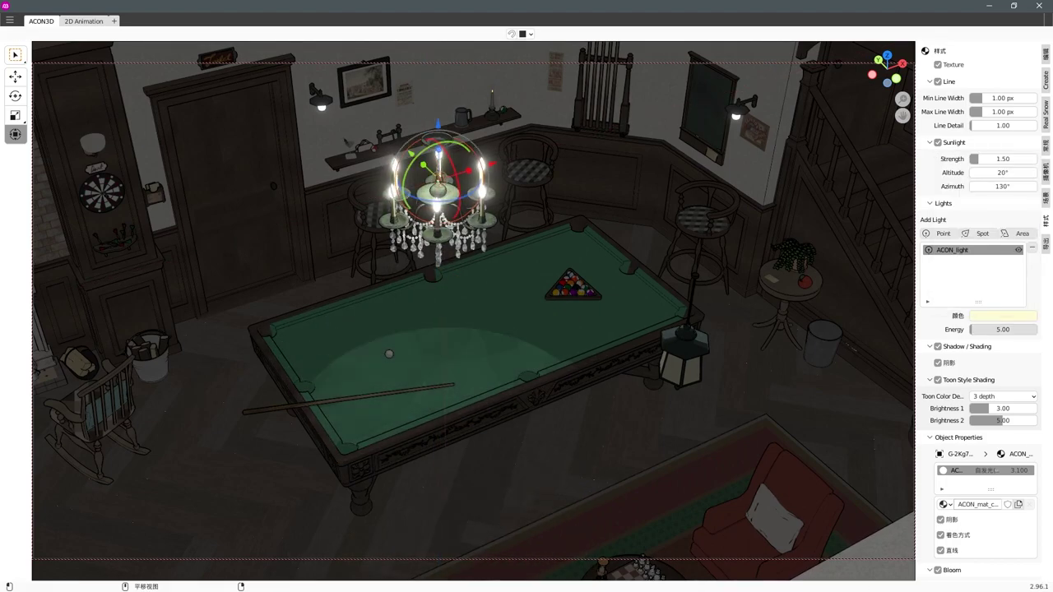
{"action": "left_click_drag", "start_coordinate": [1002, 329], "coordinate": [1028, 329]}
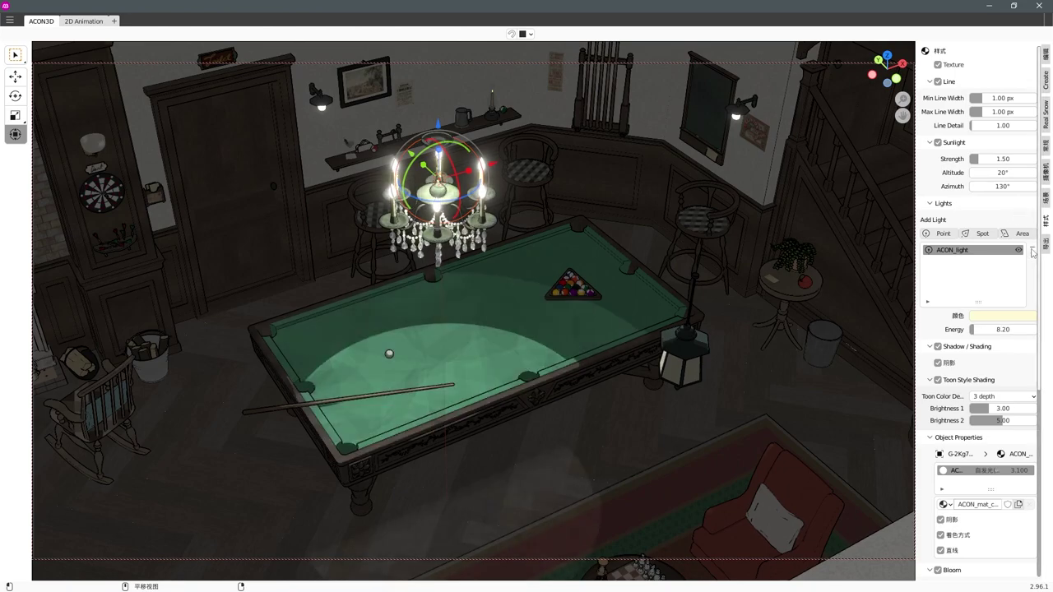
Set toon colour depth to 2 depth, raise light energy to 14.60, and save.
{"action": "scroll", "coordinate": [946, 345], "scroll_direction": "down", "scroll_amount": 1}
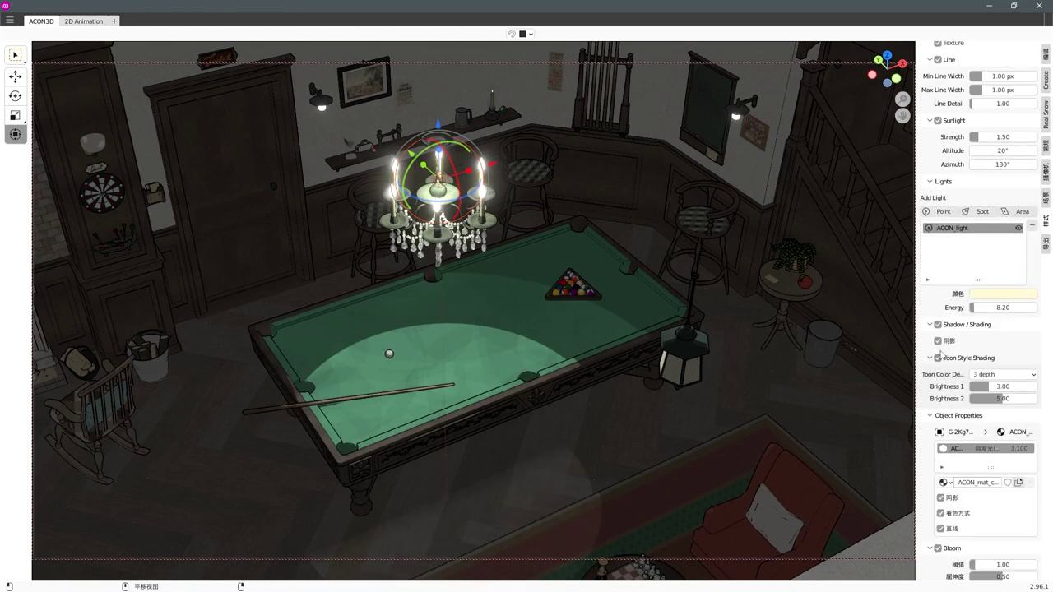
{"action": "left_click", "coordinate": [939, 341]}
{"action": "left_click", "coordinate": [939, 341]}
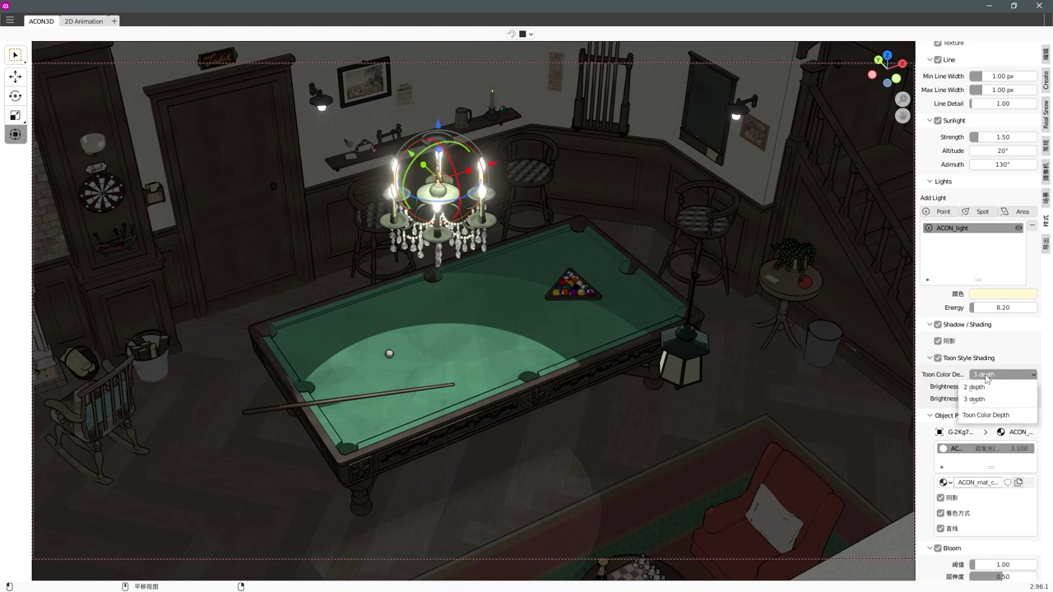
{"action": "left_click", "coordinate": [987, 386]}
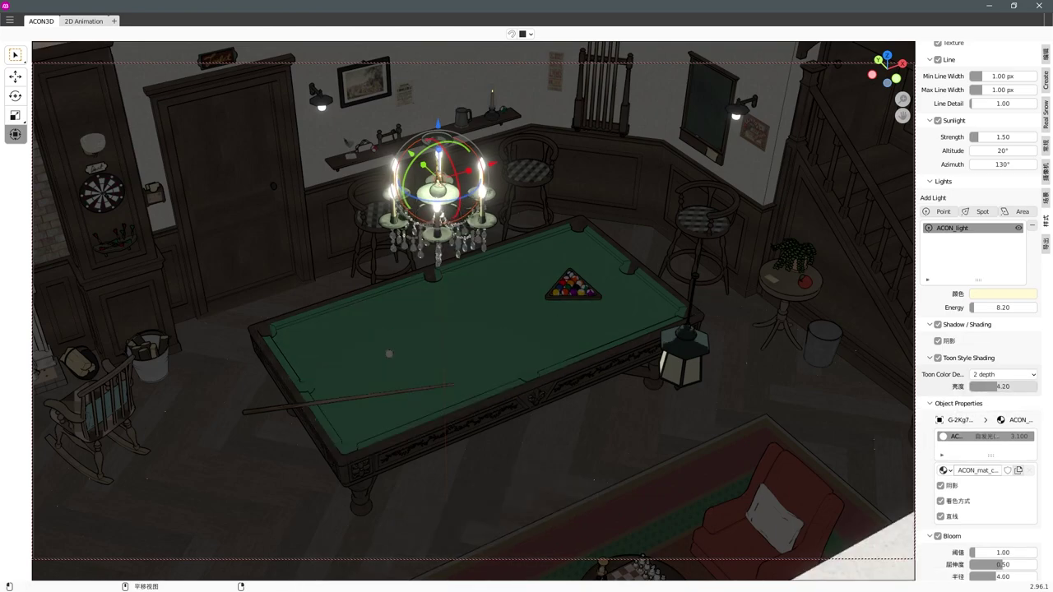
{"action": "right_click", "coordinate": [991, 385]}
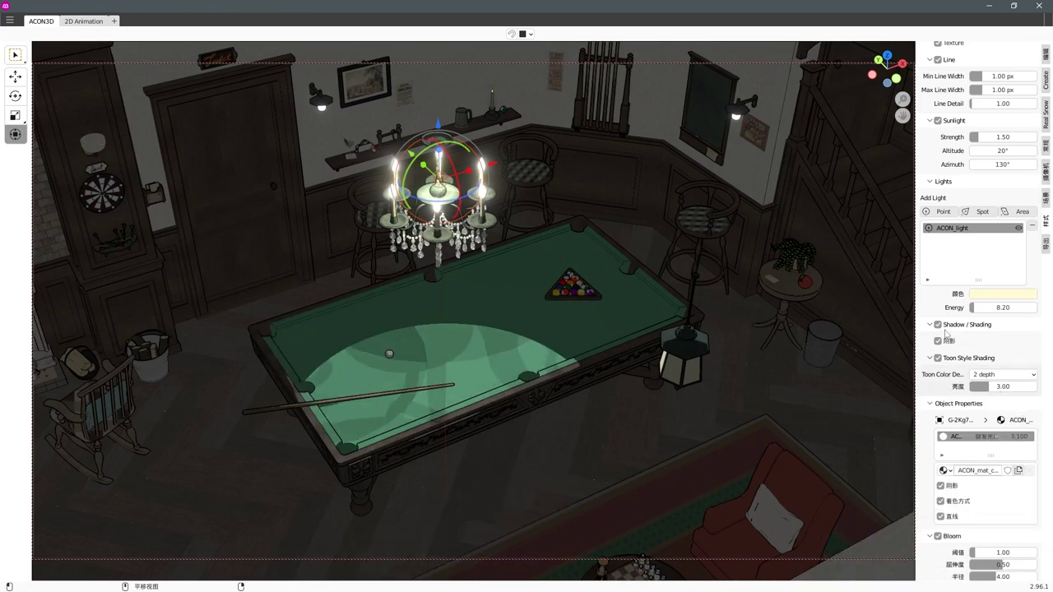
{"action": "left_click_drag", "start_coordinate": [1002, 307], "coordinate": [1038, 307]}
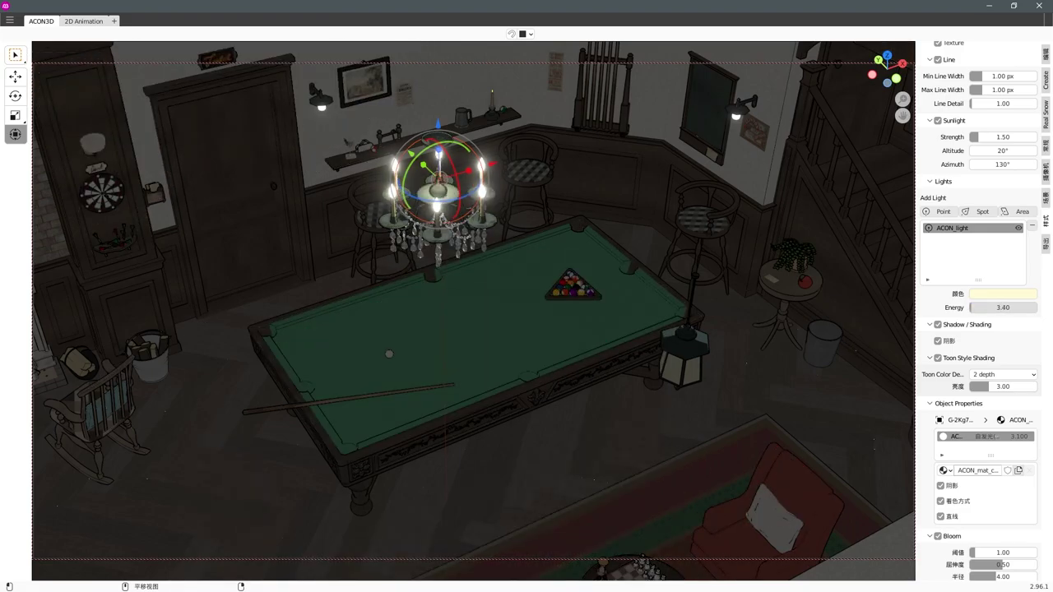
{"action": "key", "text": "ctrl+s"}
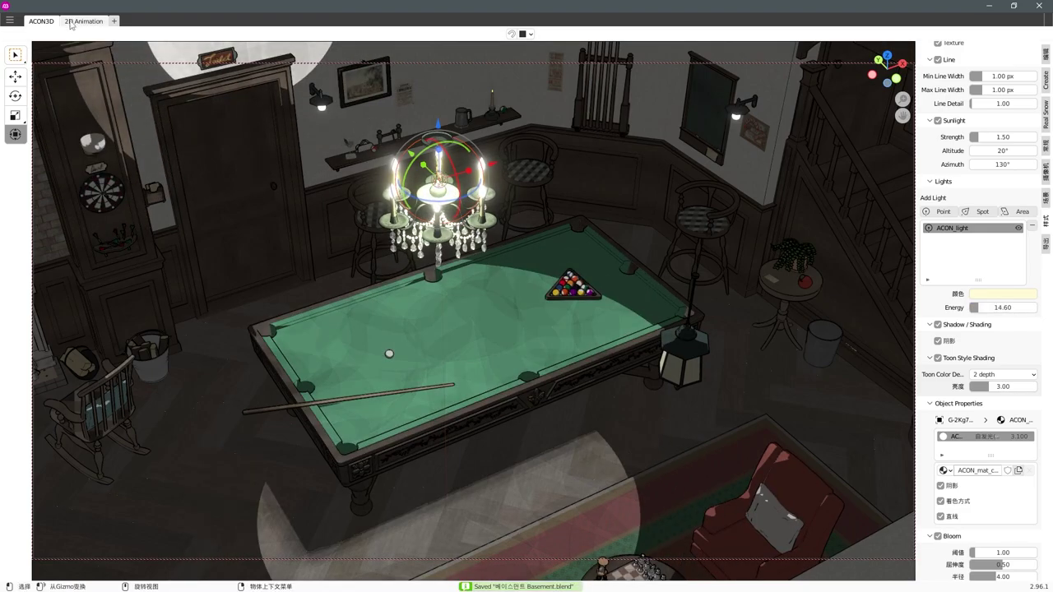
In the 2D Animation workspace, change viewport shading and frame the pool table and chandelier.
{"action": "left_click", "coordinate": [73, 20]}
{"action": "middle_click_drag", "start_coordinate": [461, 271], "coordinate": [476, 246]}
{"action": "scroll", "coordinate": [449, 252], "scroll_direction": "down", "scroll_amount": 3}
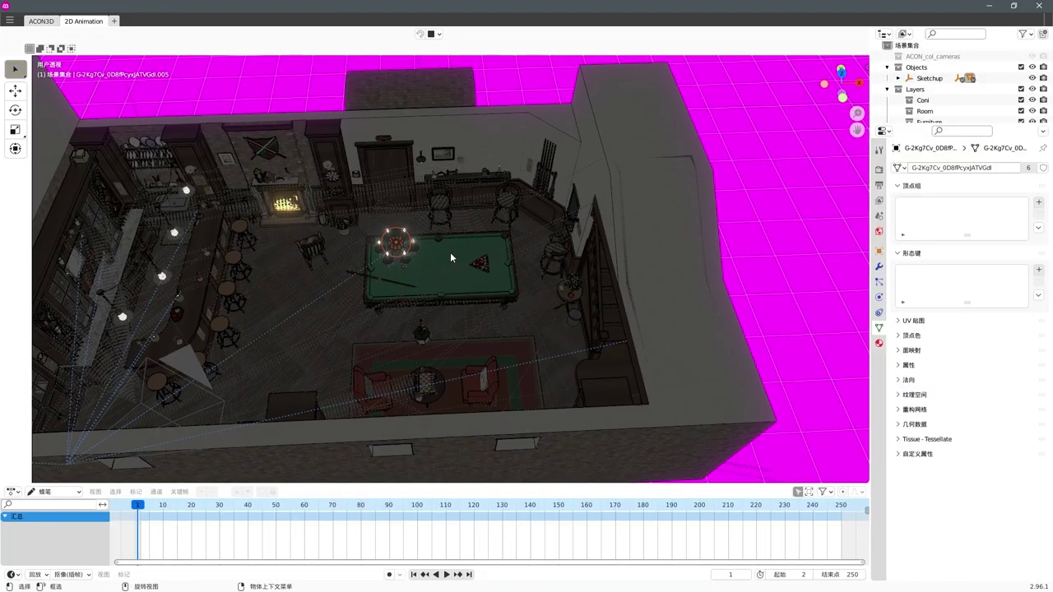
{"action": "key", "text": "z"}
{"action": "left_click", "coordinate": [457, 269]}
{"action": "scroll", "coordinate": [411, 274], "scroll_direction": "up", "scroll_amount": 5}
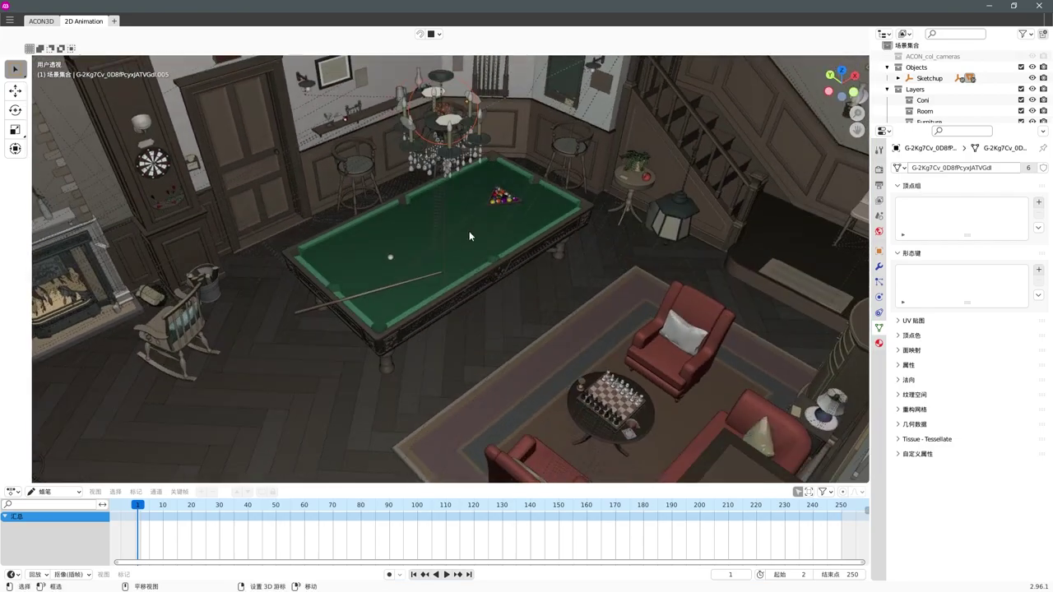
{"action": "middle_click_drag", "start_coordinate": [411, 273], "coordinate": [474, 226]}
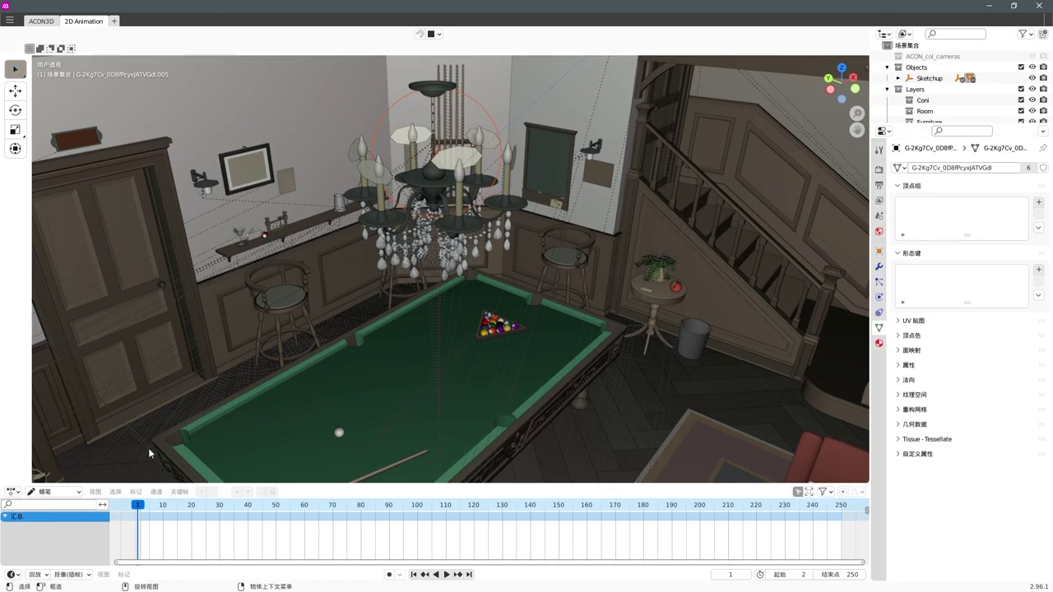
Arrange a 3D view above a Shader Editor showing the pool table's Formica Speckled Grey material.
{"action": "key", "text": "ctrl+space"}
{"action": "left_click", "coordinate": [12, 37]}
{"action": "left_click", "coordinate": [33, 66]}
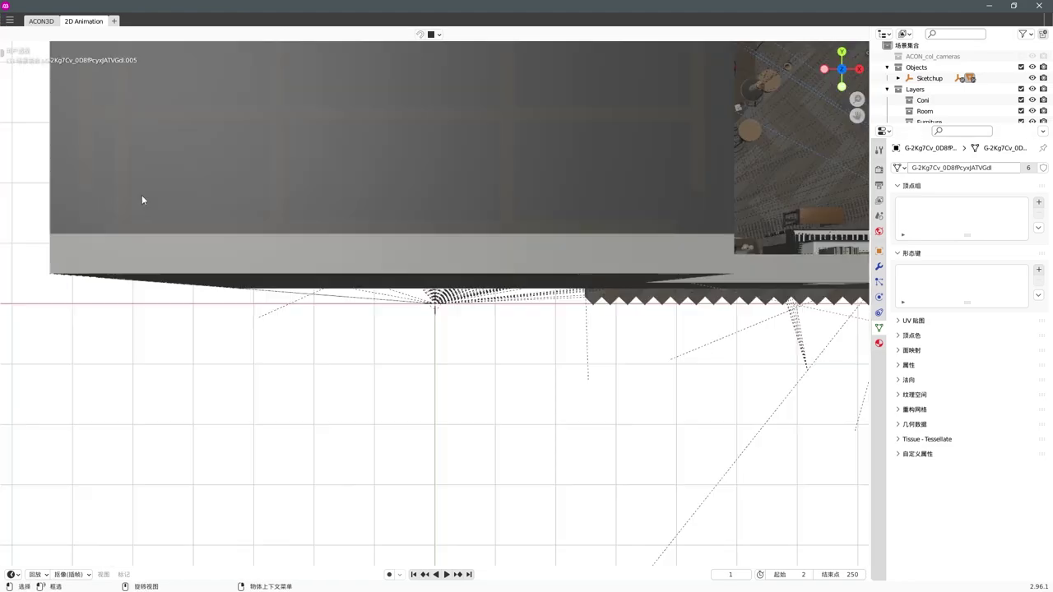
{"action": "left_click", "coordinate": [18, 574]}
{"action": "left_click", "coordinate": [42, 531]}
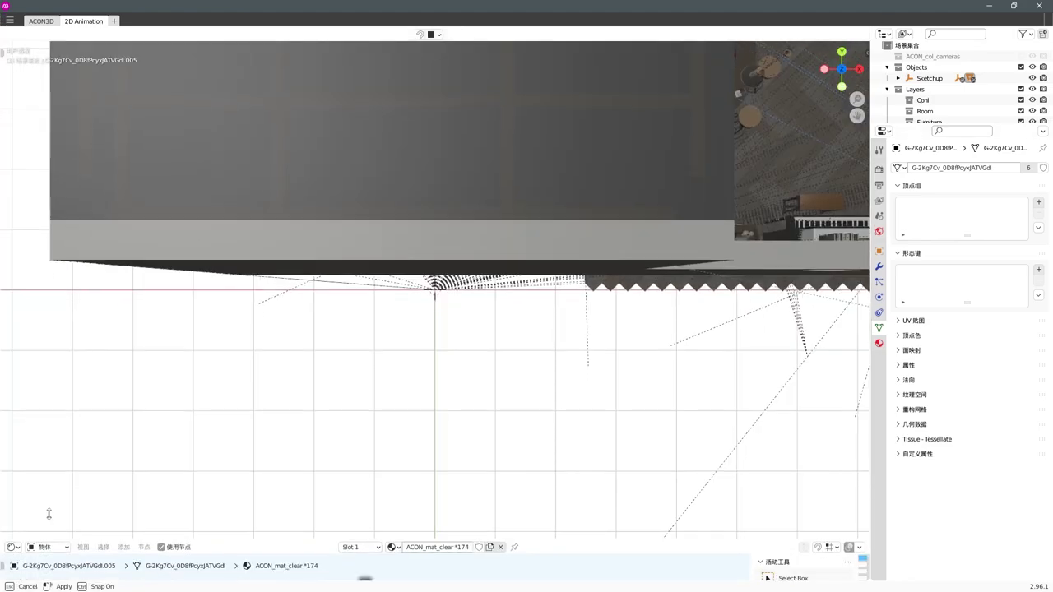
{"action": "left_click_drag", "start_coordinate": [47, 544], "coordinate": [377, 374]}
{"action": "mouse_move", "coordinate": [377, 216]}
{"action": "middle_mouse_down"}
{"action": "mouse_move", "coordinate": [562, 256]}
{"action": "mouse_move", "coordinate": [569, 353]}
{"action": "middle_mouse_up"}
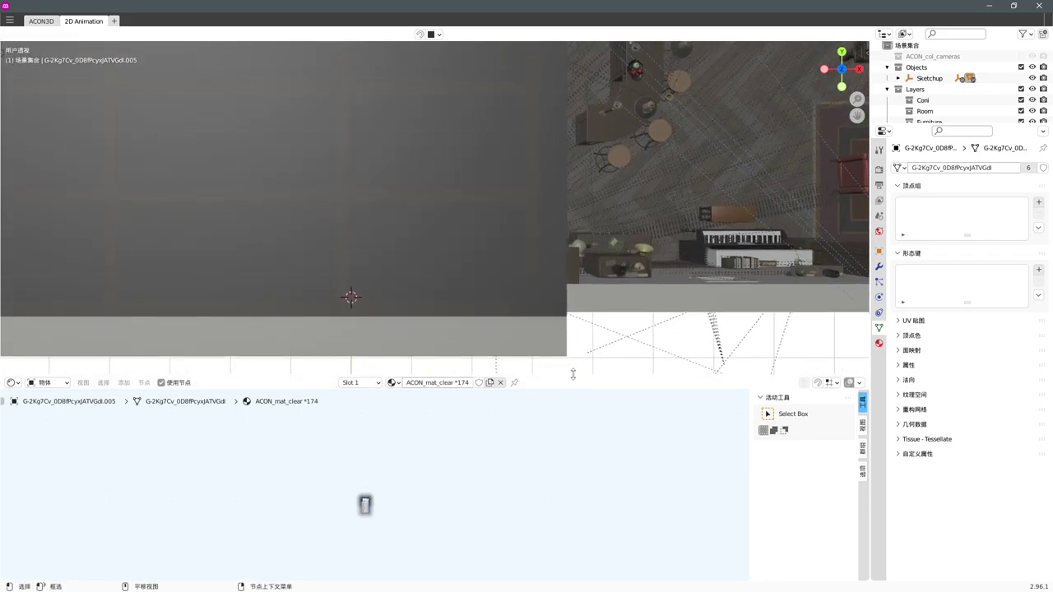
{"action": "left_click_drag", "start_coordinate": [574, 374], "coordinate": [573, 431]}
{"action": "mouse_move", "coordinate": [336, 365]}
{"action": "middle_mouse_down"}
{"action": "mouse_move", "coordinate": [555, 218]}
{"action": "mouse_move", "coordinate": [552, 188]}
{"action": "mouse_move", "coordinate": [383, 356]}
{"action": "middle_mouse_up"}
{"action": "left_click", "coordinate": [383, 357]}
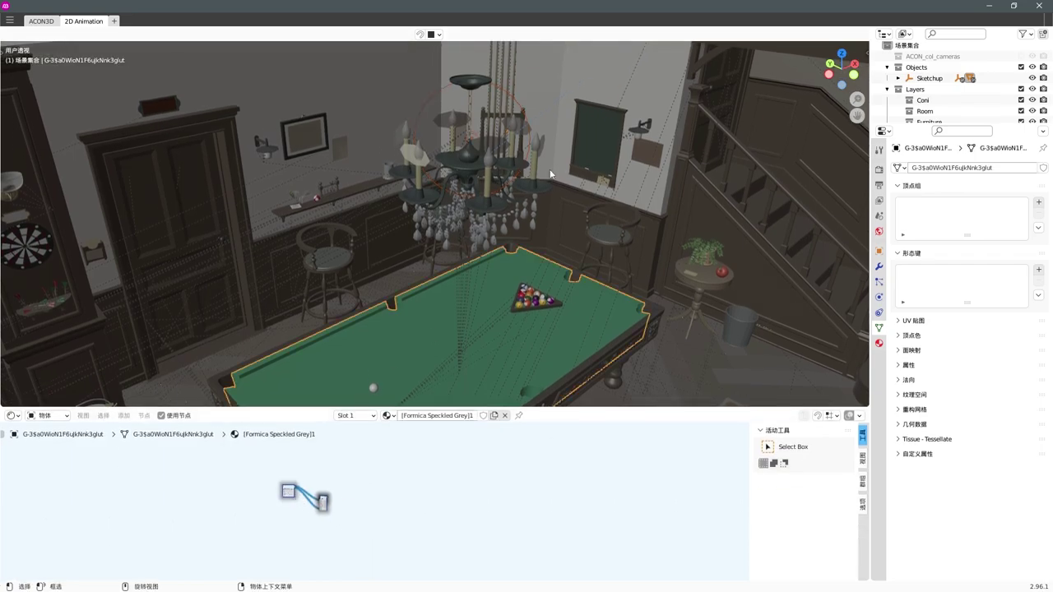
{"action": "left_click_drag", "start_coordinate": [359, 407], "coordinate": [359, 342]}
{"action": "scroll", "coordinate": [413, 437], "scroll_direction": "up", "scroll_amount": 4}
Enter the ACON_nodeGroup_combinedToon group and then its toonFace group.
{"action": "scroll", "coordinate": [390, 442], "scroll_direction": "up", "scroll_amount": 4}
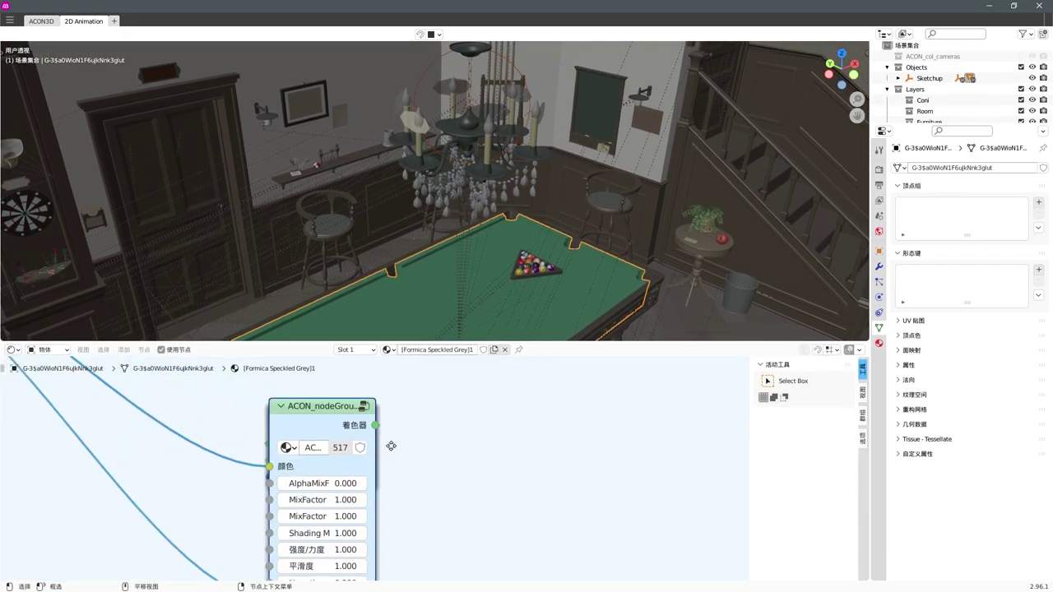
{"action": "scroll", "coordinate": [390, 442], "scroll_direction": "down", "scroll_amount": 2}
{"action": "middle_click_drag", "start_coordinate": [390, 441], "coordinate": [549, 431]}
{"action": "left_click", "coordinate": [550, 417]}
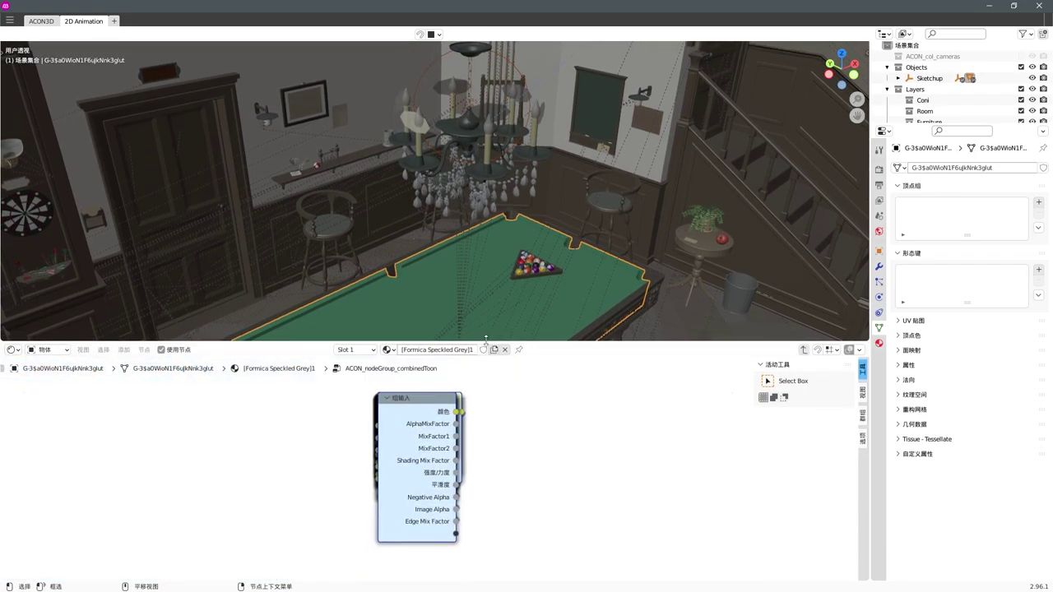
{"action": "left_click_drag", "start_coordinate": [406, 395], "coordinate": [301, 396]}
{"action": "left_click", "coordinate": [301, 397]}
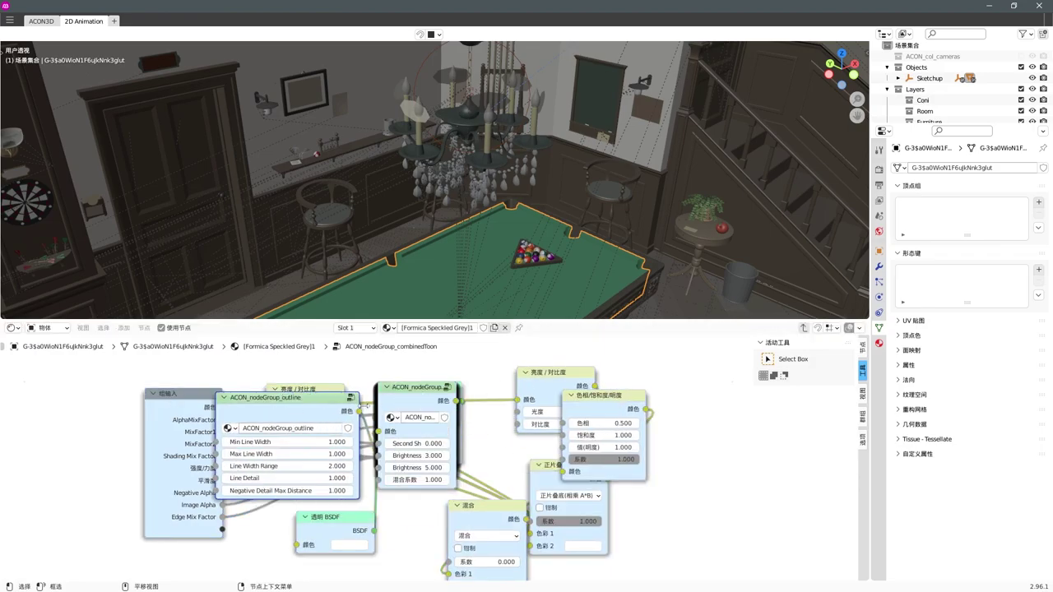
{"action": "key", "text": "Tab"}
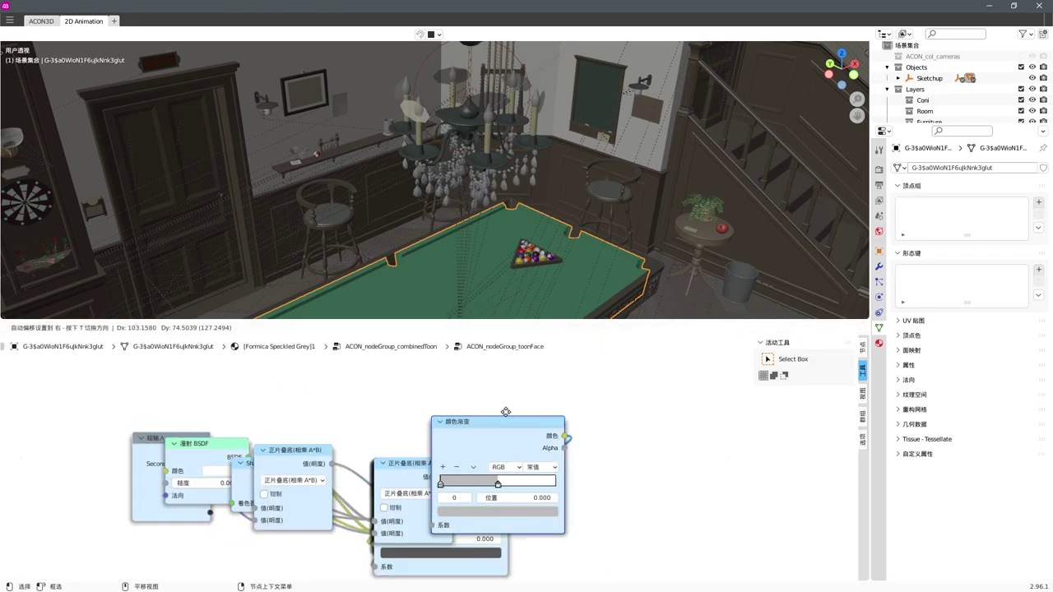
Set the first Color Ramp's interpolation to Linear.
{"action": "scroll", "coordinate": [410, 414], "scroll_direction": "up", "scroll_amount": 2}
{"action": "scroll", "coordinate": [400, 440], "scroll_direction": "up", "scroll_amount": 2}
{"action": "left_click", "coordinate": [466, 436]}
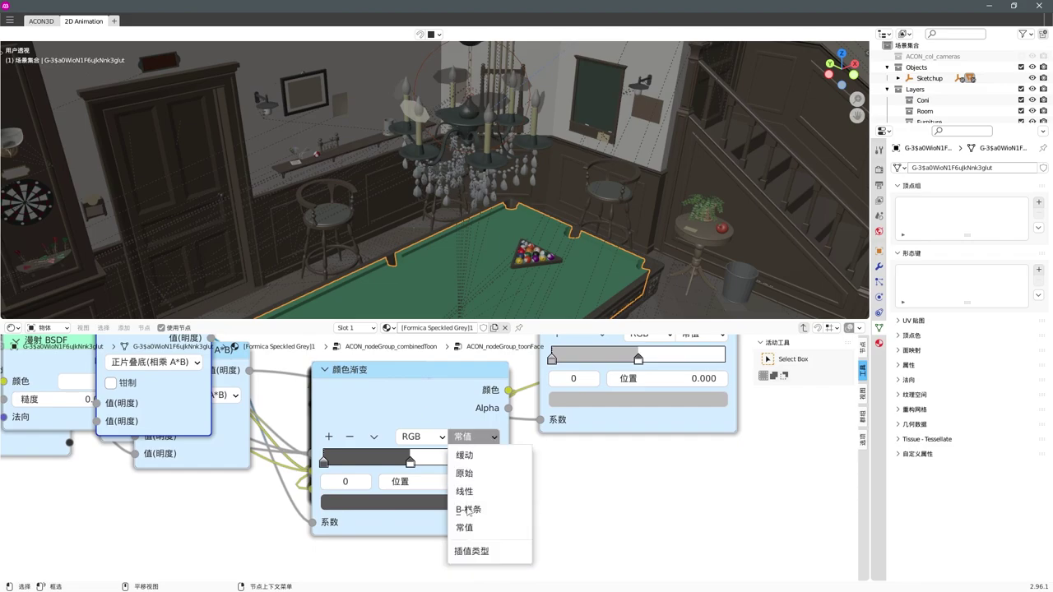
{"action": "left_click", "coordinate": [462, 496]}
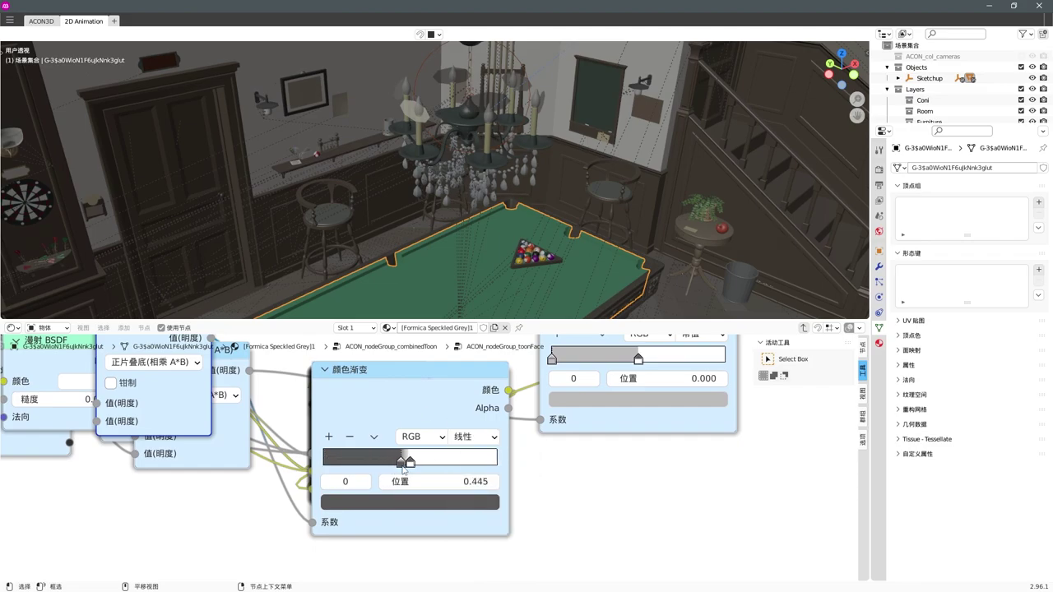
{"action": "middle_click_drag", "start_coordinate": [578, 484], "coordinate": [535, 542]}
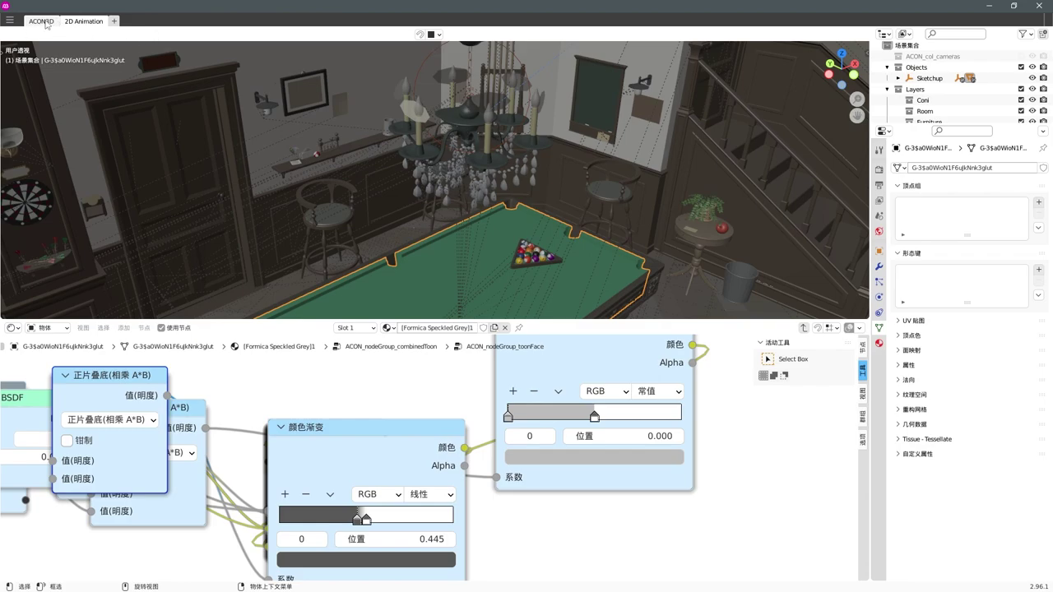
Check the shading in the ACON3D workspace, then set the second Color Ramp to Linear.
{"action": "left_click", "coordinate": [41, 21]}
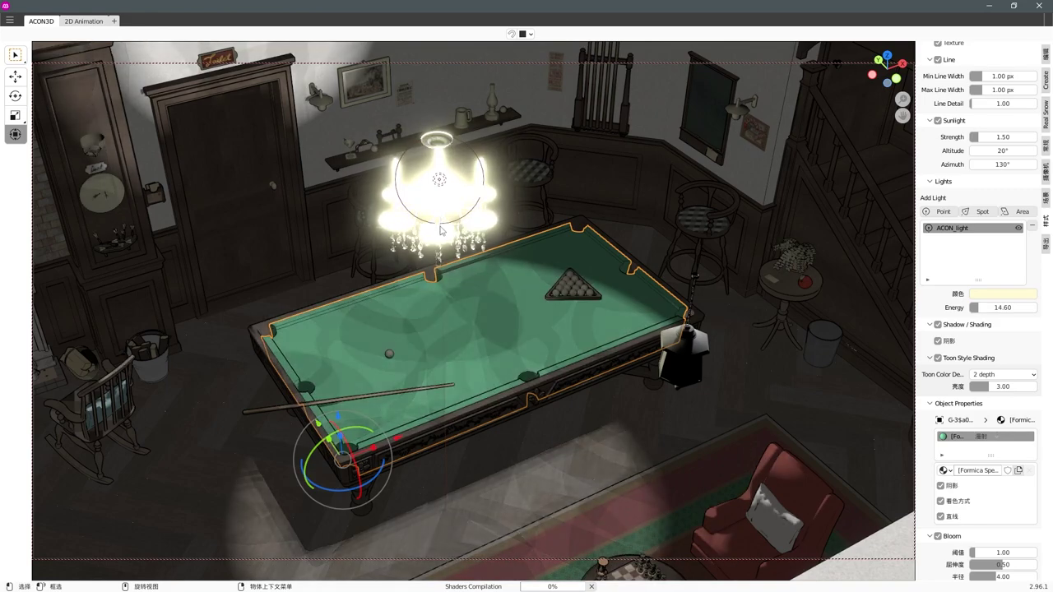
{"action": "left_click", "coordinate": [82, 22]}
{"action": "left_click", "coordinate": [650, 393]}
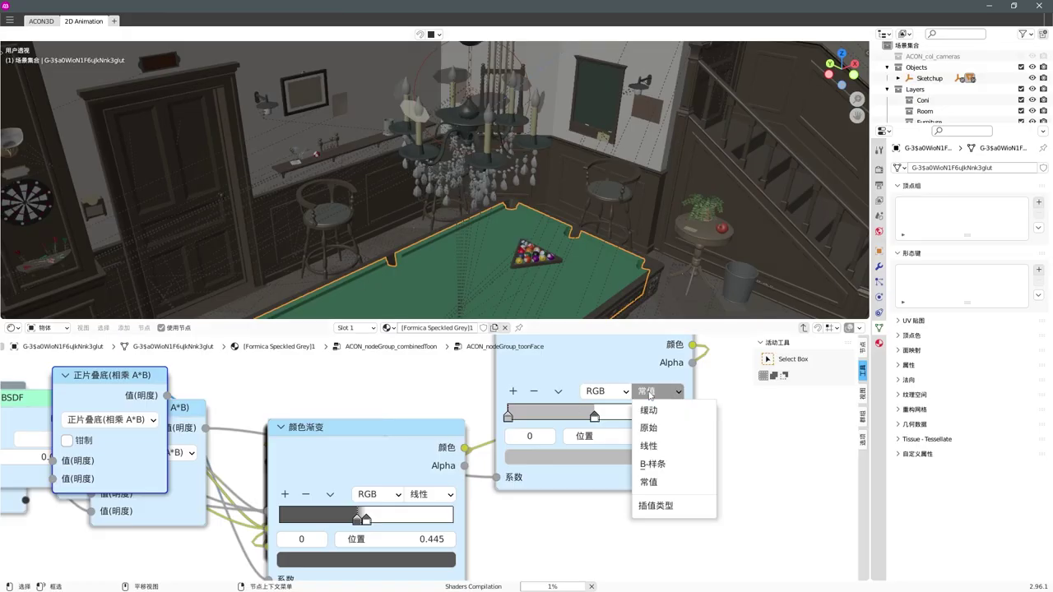
{"action": "left_click", "coordinate": [657, 448]}
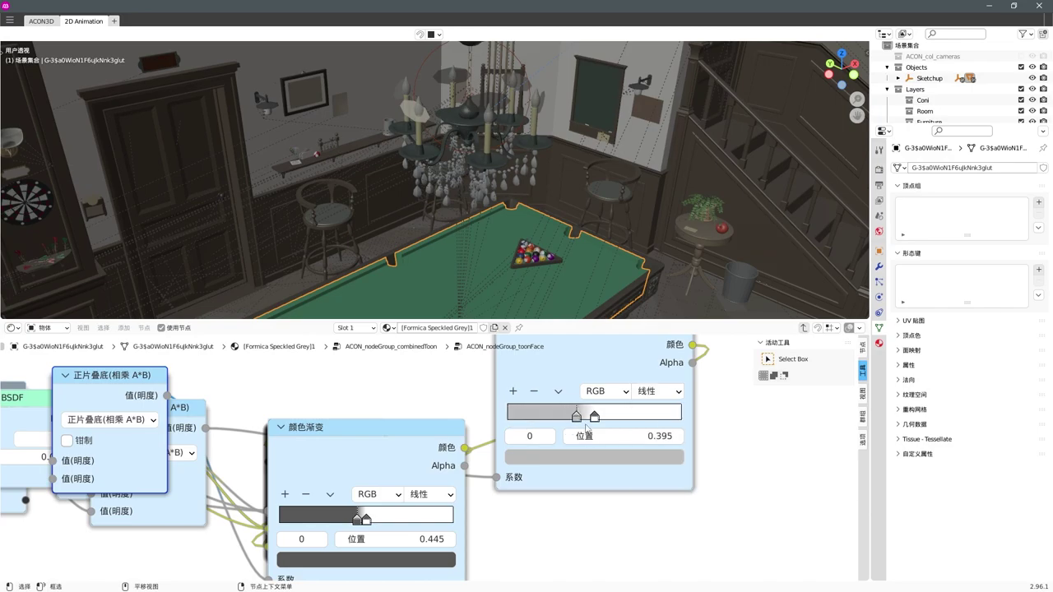
{"action": "left_click", "coordinate": [42, 21]}
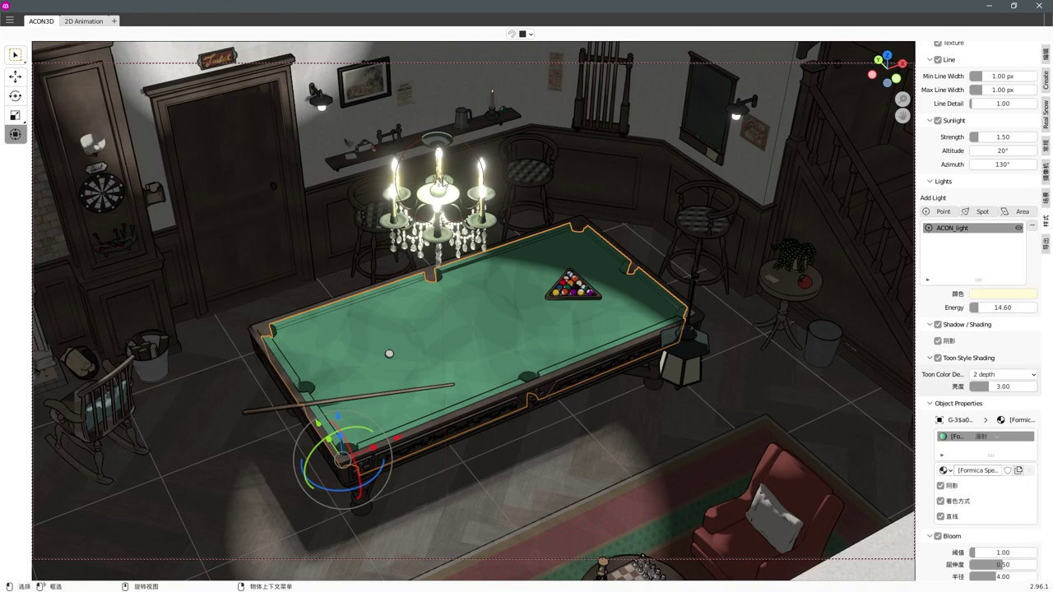
Lower ACON_light along the Z axis and cut its energy to 7.40.
{"action": "left_click", "coordinate": [442, 176]}
{"action": "key", "text": "g"}
{"action": "key", "text": "z"}
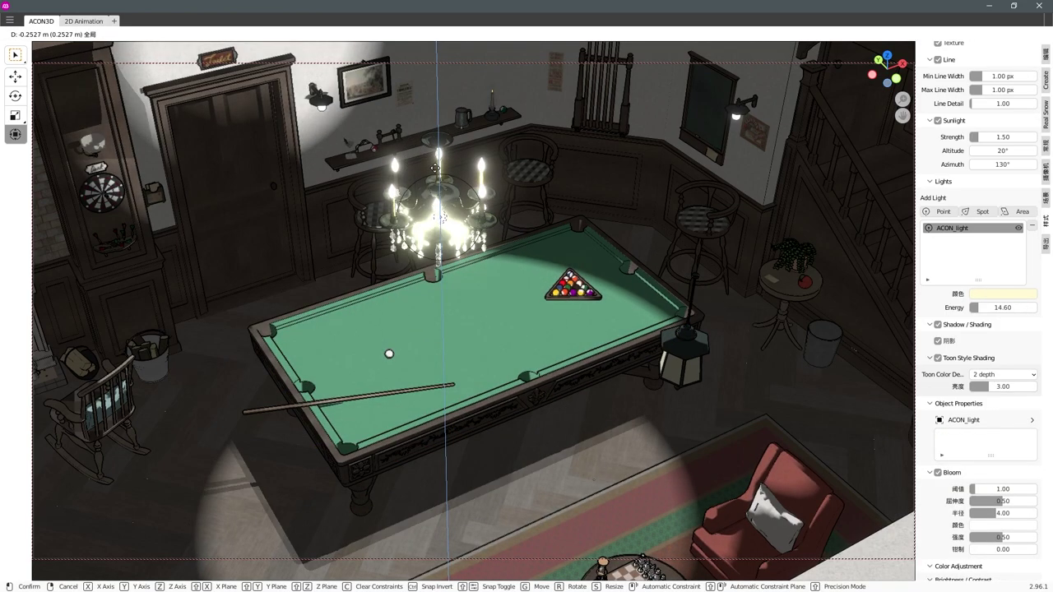
{"action": "left_click", "coordinate": [436, 197]}
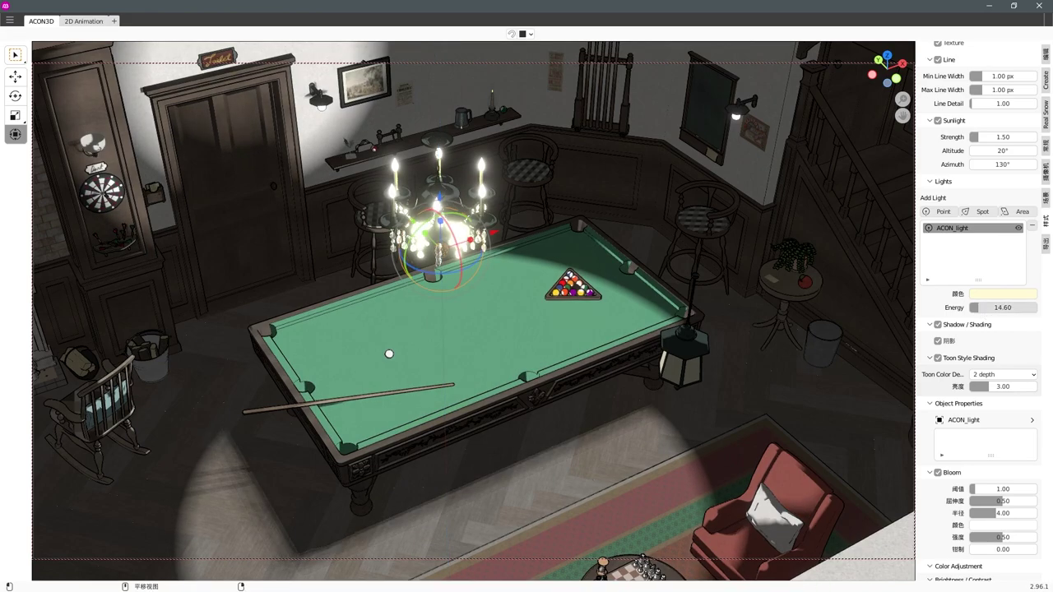
{"action": "left_click_drag", "start_coordinate": [1002, 308], "coordinate": [974, 308]}
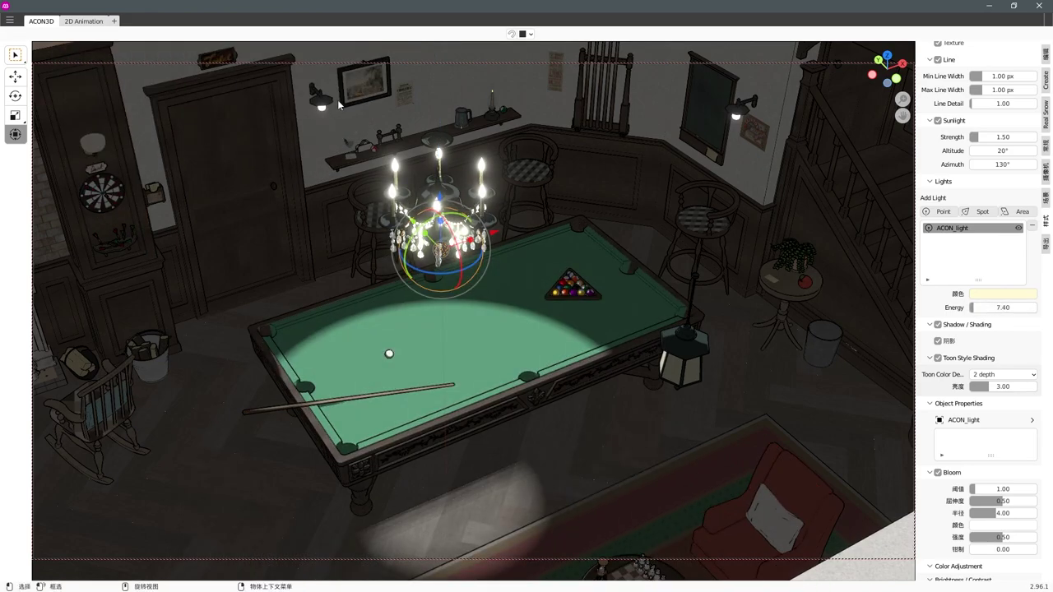
Back in the 2D Animation workspace, bring up the pool table's material nodes.
{"action": "left_click", "coordinate": [89, 22]}
{"action": "left_click", "coordinate": [464, 309]}
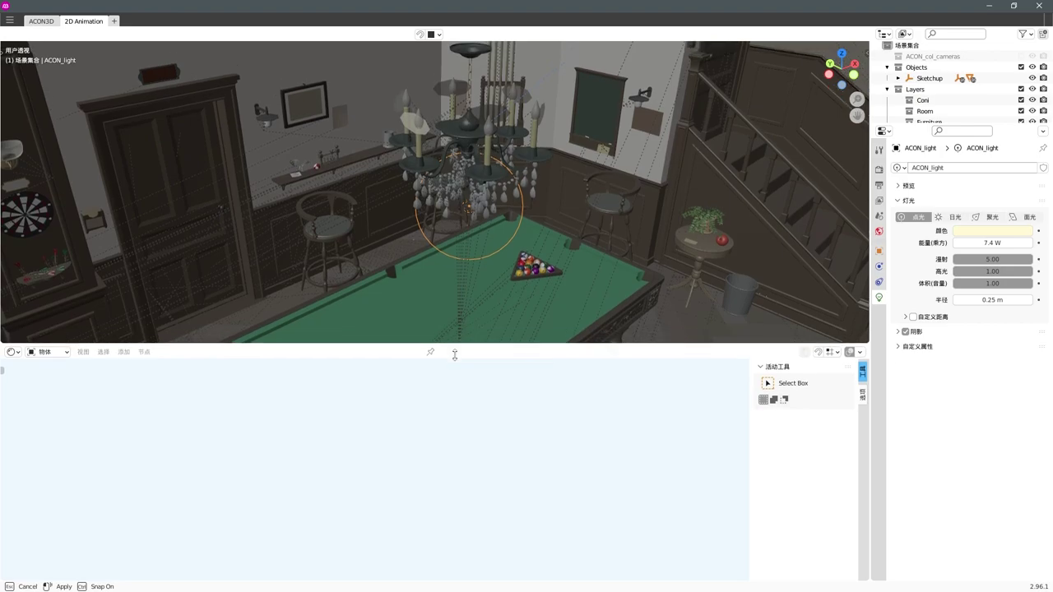
{"action": "left_click_drag", "start_coordinate": [464, 320], "coordinate": [464, 368]}
Switch to rendered shading and drag the toonFace Color Ramp stop left to 0.123.
{"action": "middle_click_drag", "start_coordinate": [361, 493], "coordinate": [432, 518]}
{"action": "scroll", "coordinate": [431, 448], "scroll_direction": "up", "scroll_amount": 2}
{"action": "scroll", "coordinate": [431, 447], "scroll_direction": "down", "scroll_amount": 2}
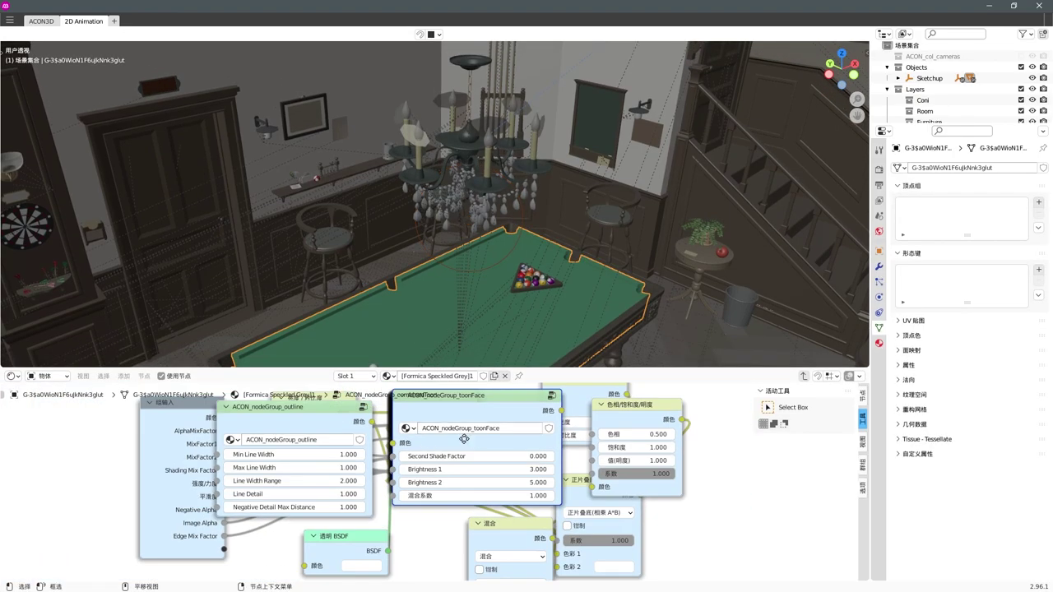
{"action": "left_click", "coordinate": [524, 169]}
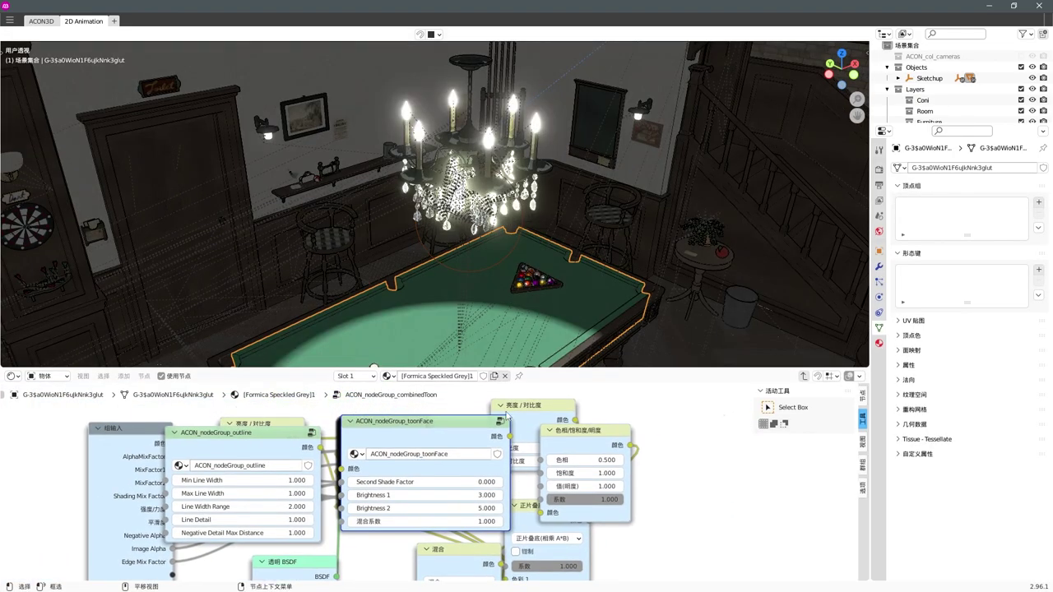
{"action": "key", "text": "Tab"}
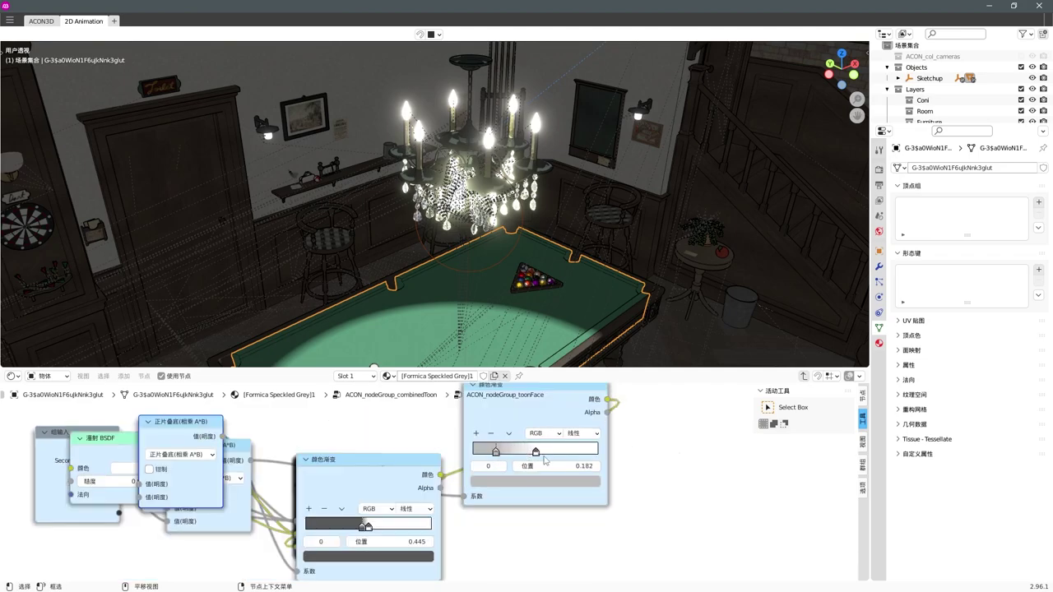
{"action": "middle_click_drag", "start_coordinate": [519, 510], "coordinate": [585, 487]}
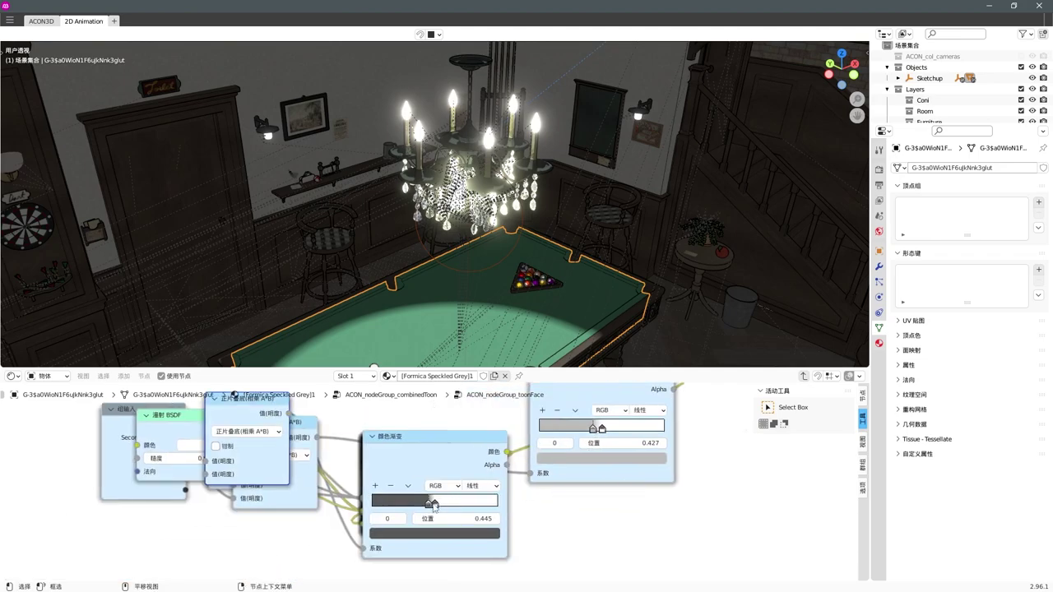
{"action": "left_click_drag", "start_coordinate": [406, 505], "coordinate": [387, 503]}
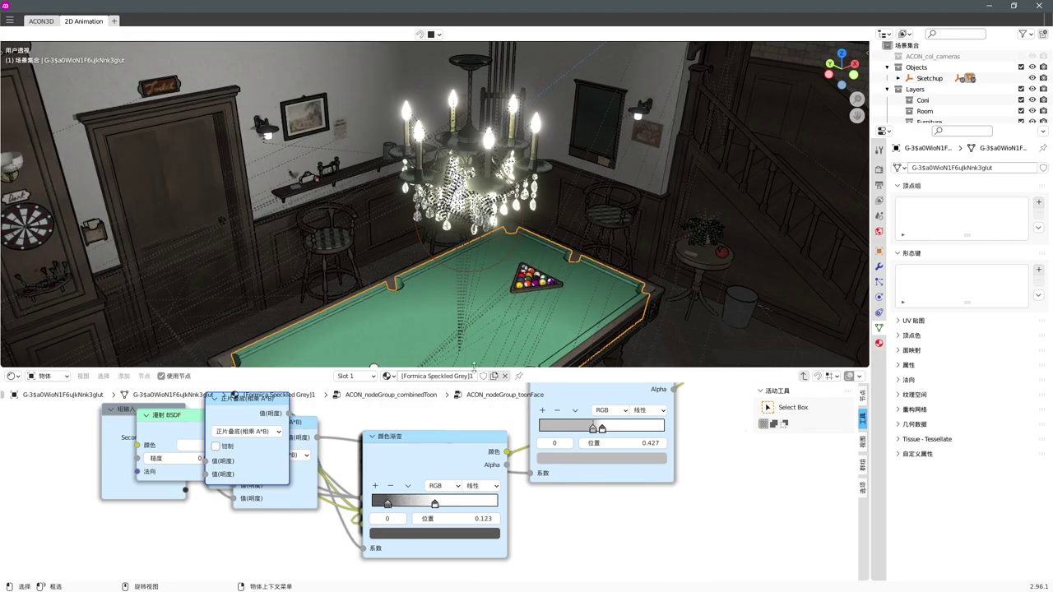
Orbit around the pool table and select the chandelier light.
{"action": "left_click_drag", "start_coordinate": [473, 377], "coordinate": [473, 402]}
{"action": "mouse_move", "coordinate": [477, 329]}
{"action": "middle_mouse_down"}
{"action": "mouse_move", "coordinate": [414, 294]}
{"action": "mouse_move", "coordinate": [480, 290]}
{"action": "middle_mouse_up"}
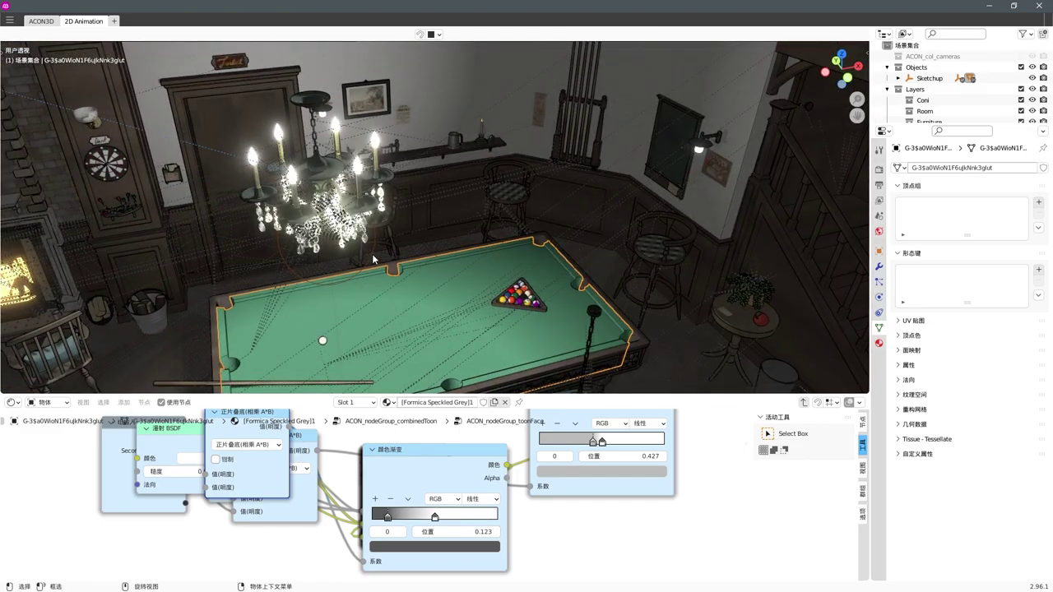
{"action": "left_click", "coordinate": [373, 258]}
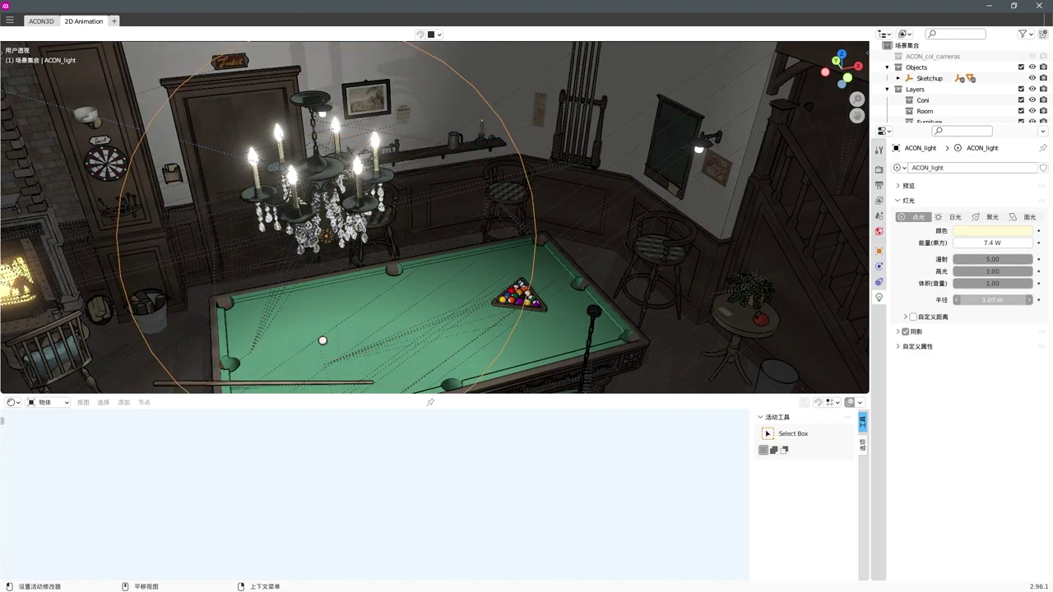
Pull back to an overhead view of the room and save the scene.
{"action": "middle_click_drag", "start_coordinate": [392, 220], "coordinate": [441, 238]}
{"action": "scroll", "coordinate": [491, 205], "scroll_direction": "down", "scroll_amount": 5}
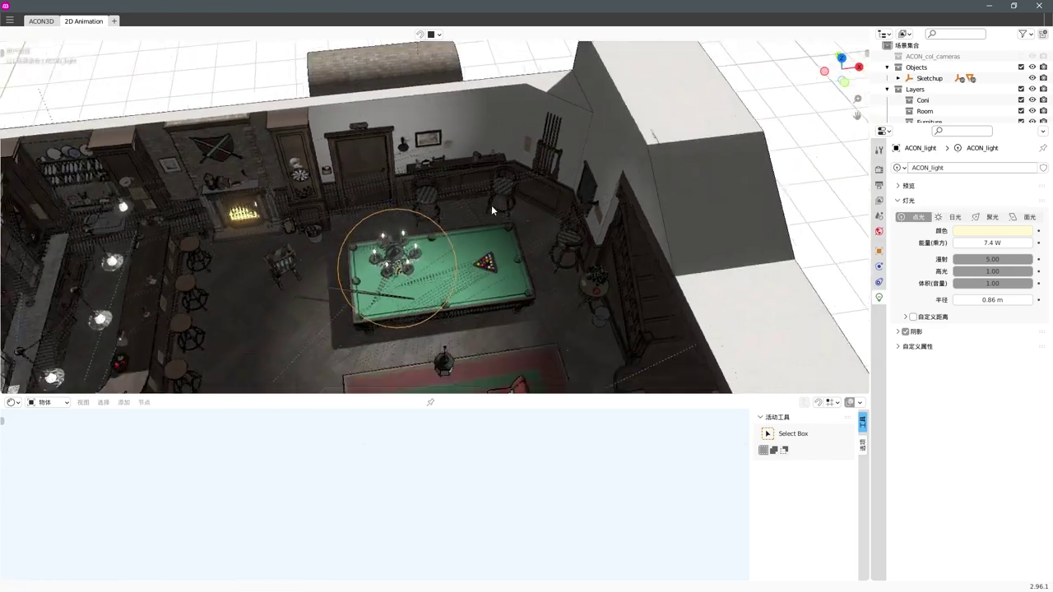
{"action": "scroll", "coordinate": [505, 222], "scroll_direction": "up", "scroll_amount": 2}
{"action": "key", "text": "ctrl+s"}
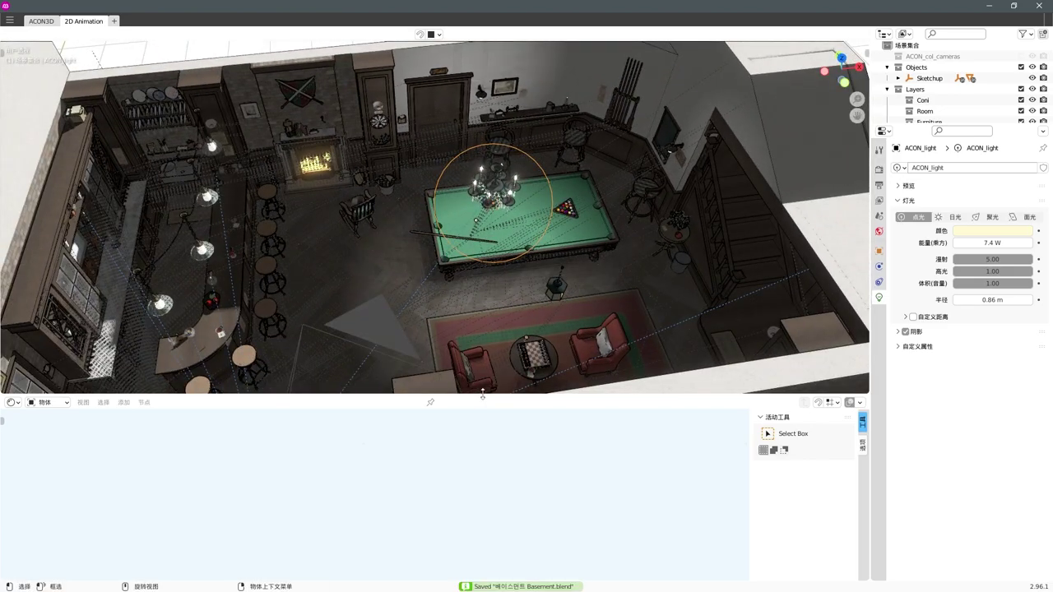
Select the chandelier light and show the style settings sidebar beside the view.
{"action": "left_click_drag", "start_coordinate": [483, 394], "coordinate": [483, 476]}
{"action": "mouse_move", "coordinate": [590, 277]}
{"action": "middle_mouse_down"}
{"action": "mouse_move", "coordinate": [534, 191]}
{"action": "mouse_move", "coordinate": [510, 214]}
{"action": "middle_mouse_up"}
{"action": "left_click", "coordinate": [530, 199]}
{"action": "left_click", "coordinate": [496, 167]}
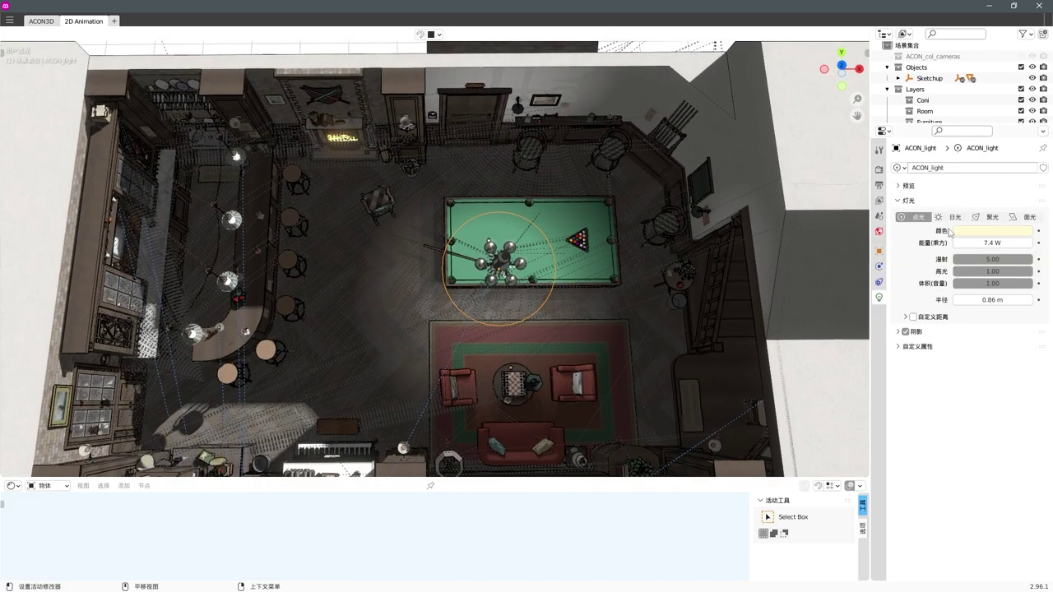
{"action": "left_click", "coordinate": [867, 53]}
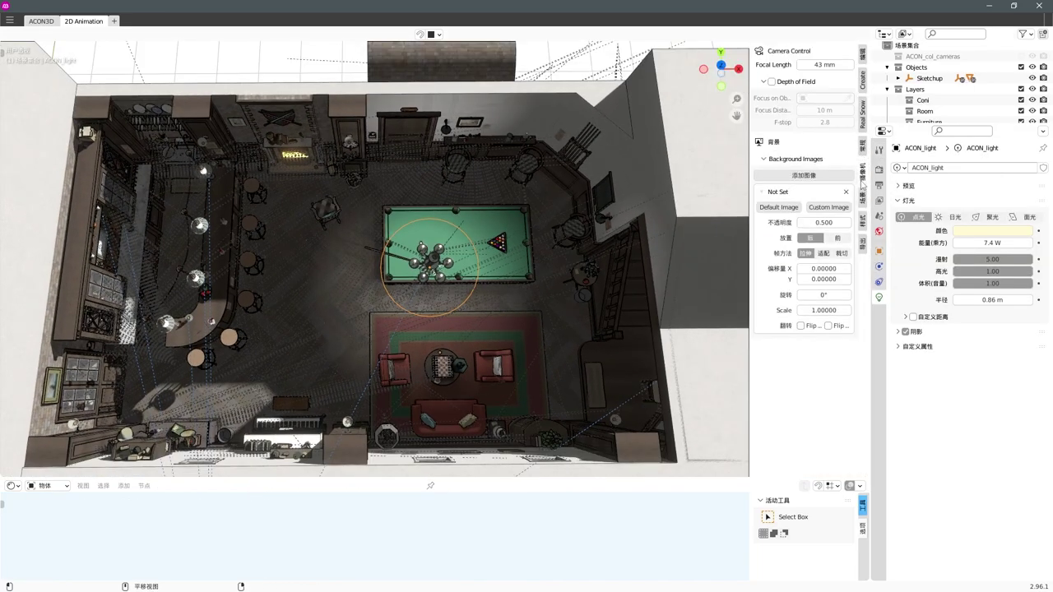
Select the rug and switch to a straight top orthographic view.
{"action": "mouse_move", "coordinate": [471, 274]}
{"action": "middle_mouse_down"}
{"action": "mouse_move", "coordinate": [440, 242]}
{"action": "mouse_move", "coordinate": [288, 479]}
{"action": "middle_mouse_up"}
{"action": "left_click", "coordinate": [439, 339]}
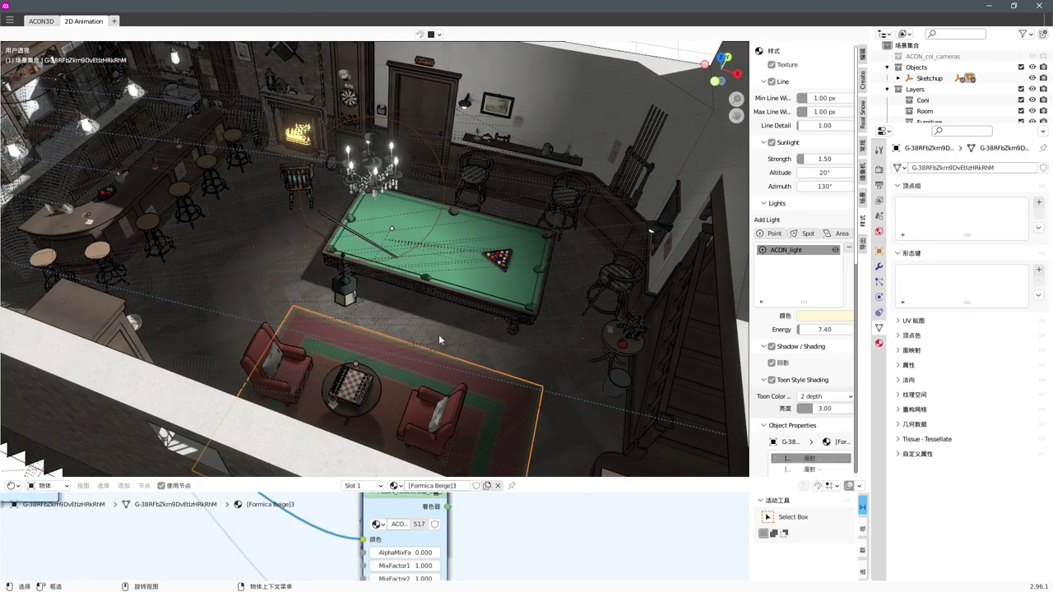
{"action": "key", "text": "KP_7"}
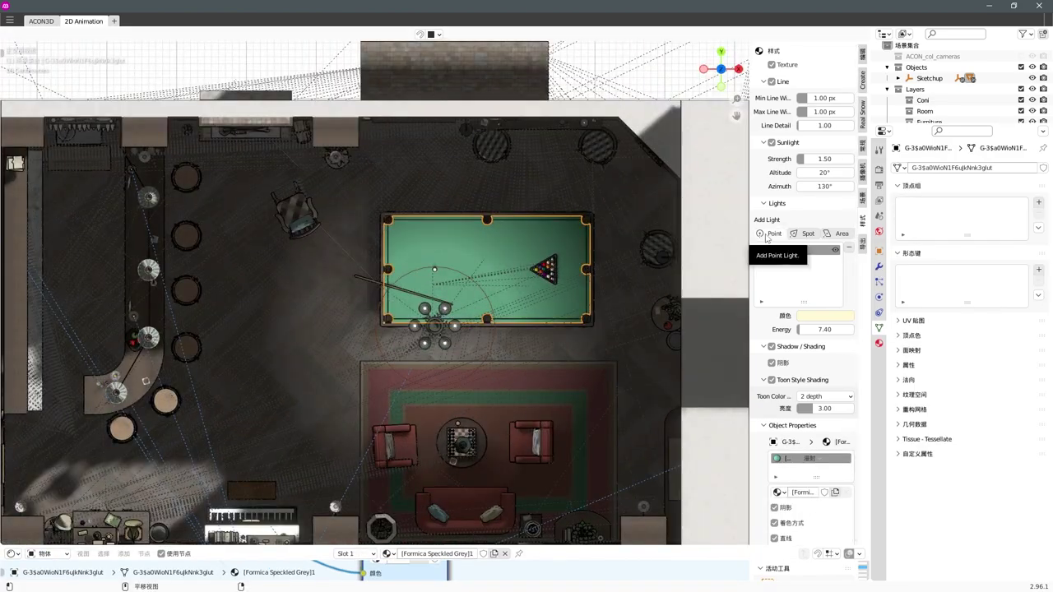
Add a point light over the bar counter and shrink its radius to about 0.25 m.
{"action": "left_click", "coordinate": [766, 235]}
{"action": "key", "text": "t"}
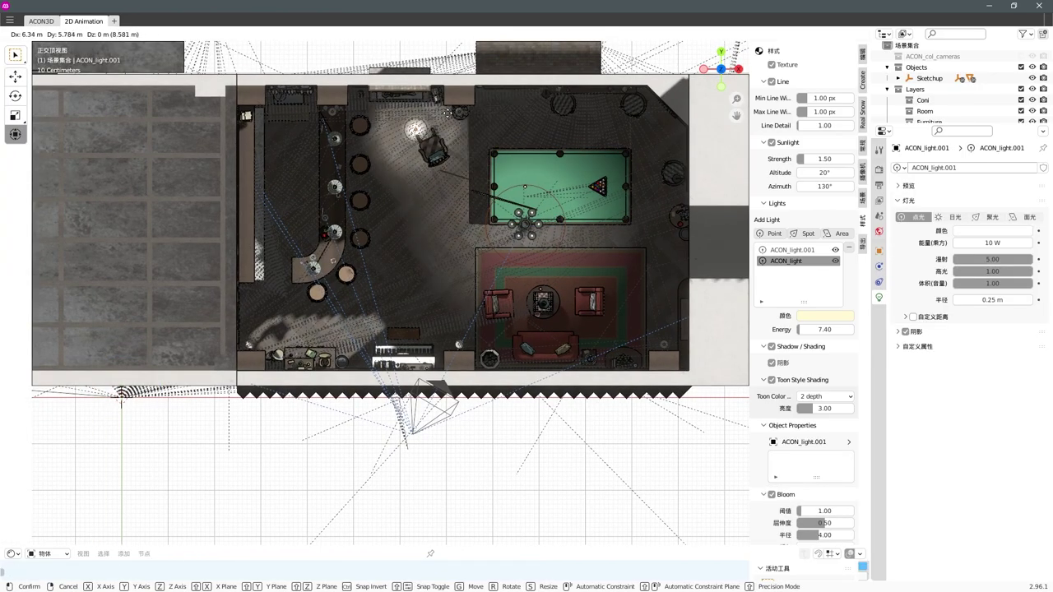
{"action": "left_click", "coordinate": [448, 113]}
{"action": "middle_click_drag", "start_coordinate": [447, 112], "coordinate": [408, 255]}
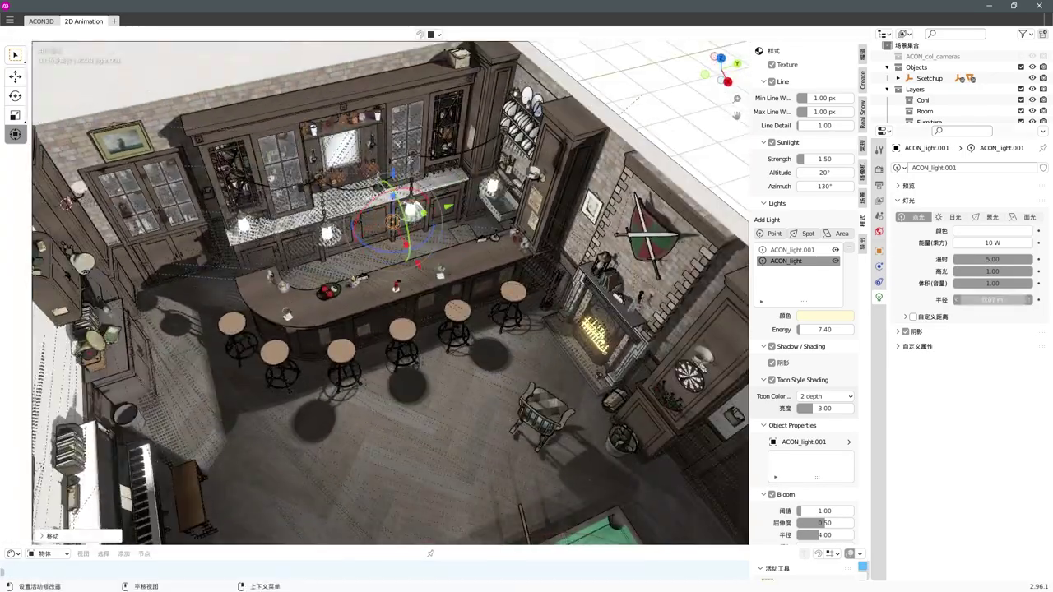
{"action": "left_click_drag", "start_coordinate": [993, 299], "coordinate": [970, 300]}
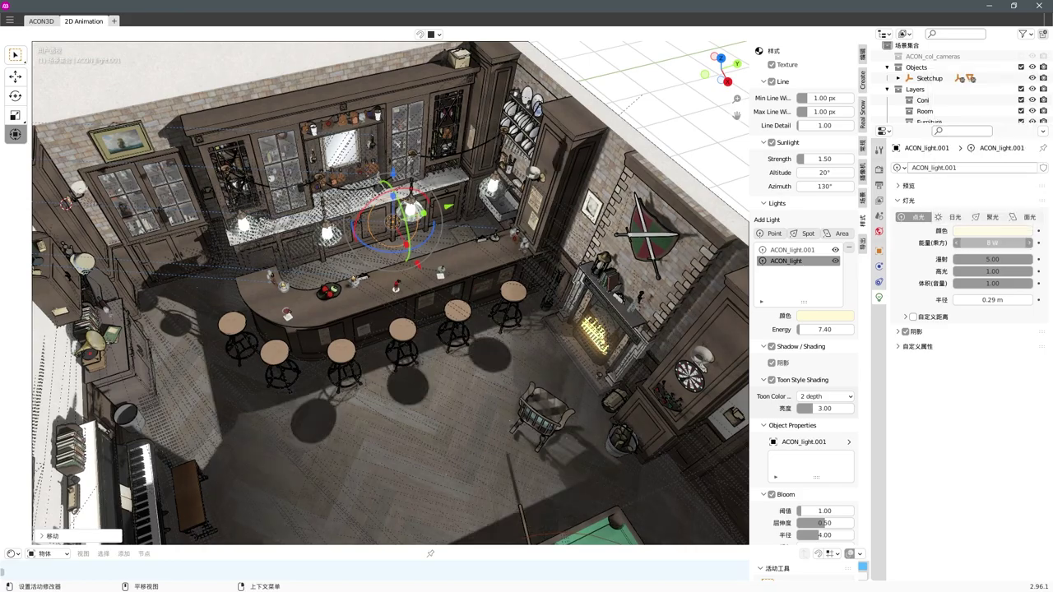
Move in on the bar counter, select the new bar light and show its lighting settings.
{"action": "middle_click_drag", "start_coordinate": [461, 296], "coordinate": [475, 251]}
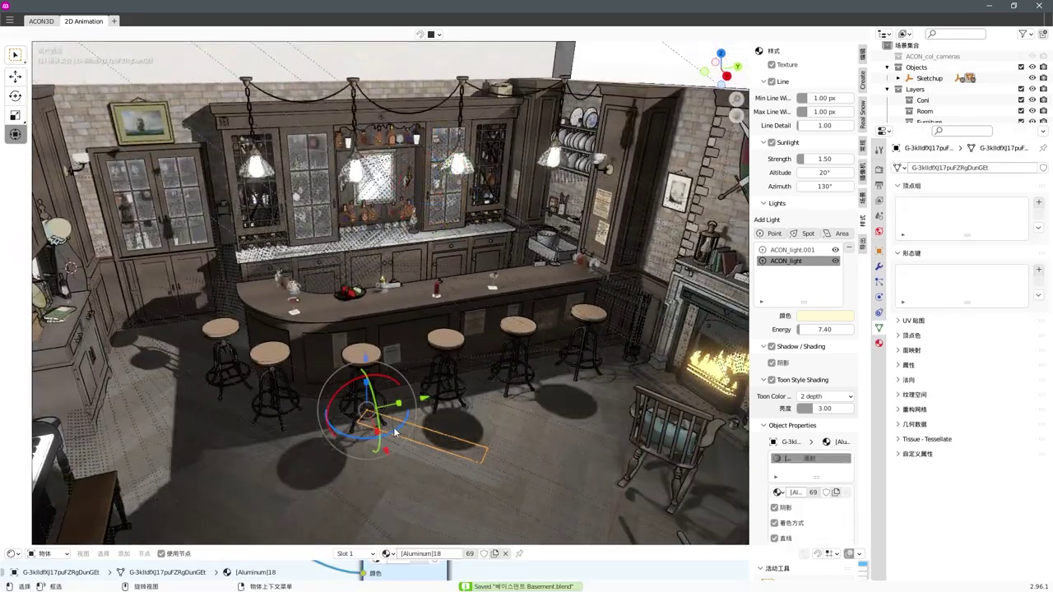
{"action": "mouse_move", "coordinate": [417, 300]}
{"action": "middle_mouse_down"}
{"action": "mouse_move", "coordinate": [457, 270]}
{"action": "mouse_move", "coordinate": [459, 227]}
{"action": "mouse_move", "coordinate": [543, 256]}
{"action": "mouse_move", "coordinate": [406, 239]}
{"action": "mouse_move", "coordinate": [497, 175]}
{"action": "middle_mouse_up"}
{"action": "left_click", "coordinate": [497, 175]}
{"action": "left_click", "coordinate": [862, 220]}
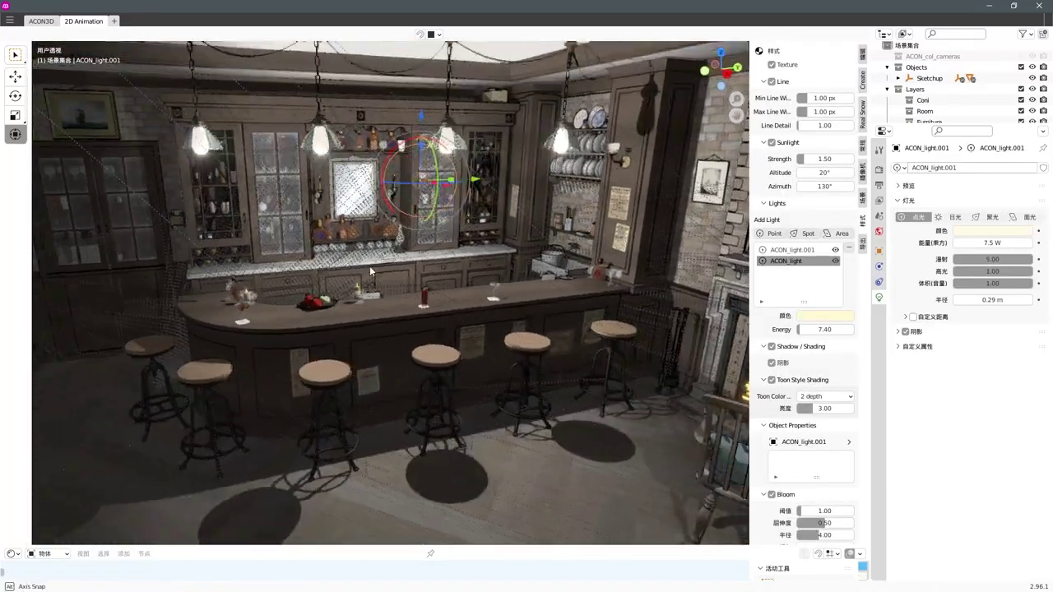
{"action": "middle_click_drag", "start_coordinate": [369, 265], "coordinate": [329, 247]}
{"action": "mouse_move", "coordinate": [575, 272]}
{"action": "middle_mouse_down", "text": "alt"}
{"action": "mouse_move", "coordinate": [205, 366]}
{"action": "mouse_move", "coordinate": [296, 309]}
{"action": "middle_mouse_up", "text": "alt"}
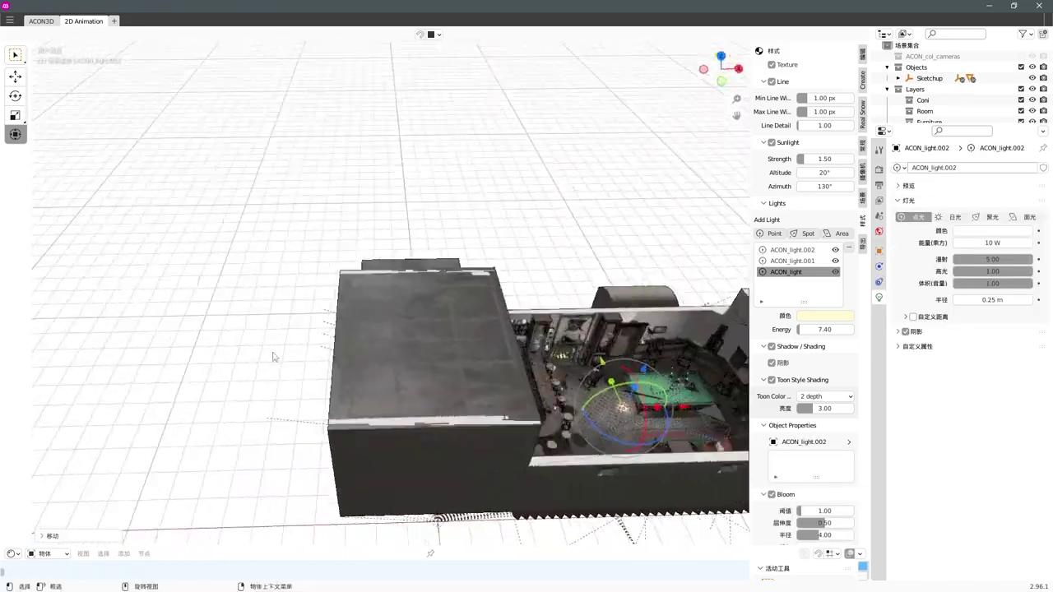
Select ACON_light.002 and reposition it into the fireplace.
{"action": "left_click", "coordinate": [297, 308]}
{"action": "scroll", "coordinate": [295, 301], "scroll_direction": "up", "scroll_amount": 5}
{"action": "mouse_move", "coordinate": [230, 316]}
{"action": "middle_mouse_down"}
{"action": "mouse_move", "coordinate": [362, 291]}
{"action": "mouse_move", "coordinate": [413, 295]}
{"action": "middle_mouse_up"}
{"action": "scroll", "coordinate": [413, 295], "scroll_direction": "down", "scroll_amount": 3}
{"action": "left_click", "coordinate": [506, 226]}
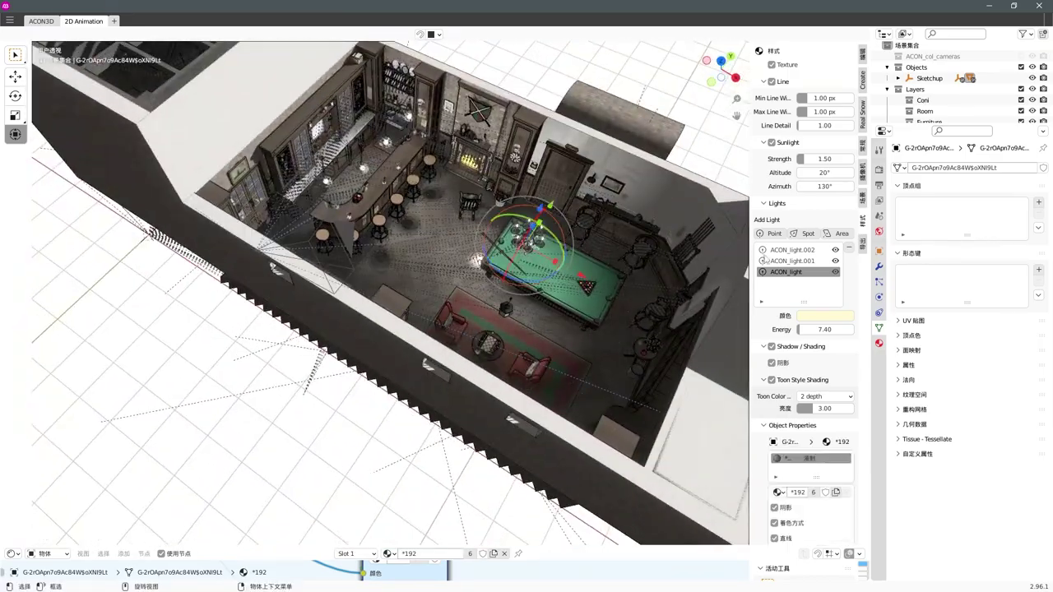
{"action": "mouse_move", "coordinate": [506, 226]}
{"action": "middle_mouse_down"}
{"action": "mouse_move", "coordinate": [394, 279]}
{"action": "mouse_move", "coordinate": [327, 270]}
{"action": "middle_mouse_up"}
{"action": "key", "text": "r"}
{"action": "key", "text": "r"}
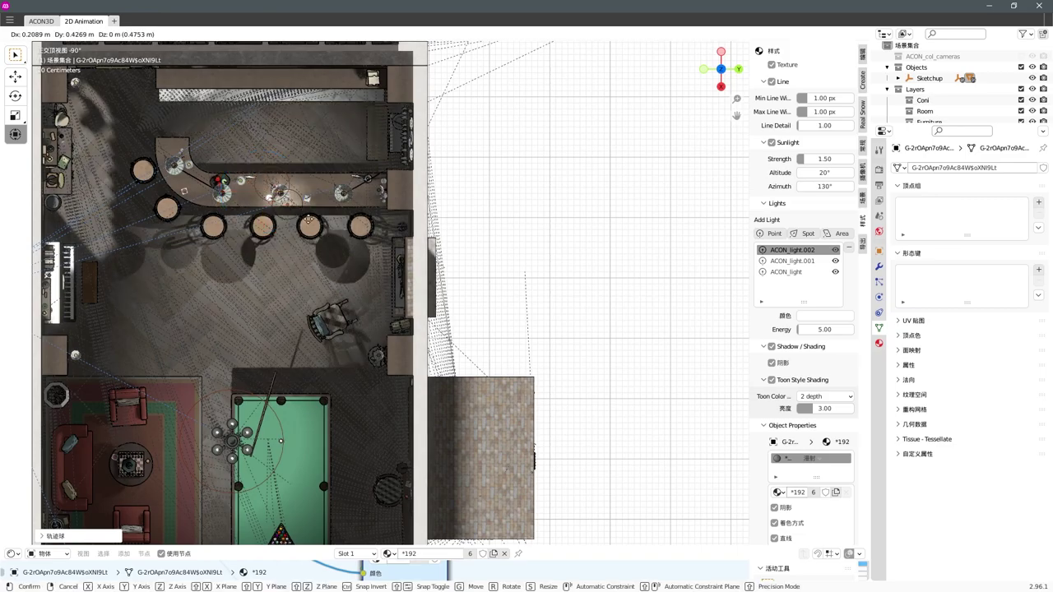
{"action": "left_click", "coordinate": [310, 220]}
{"action": "middle_click_drag", "start_coordinate": [309, 220], "coordinate": [943, 199]}
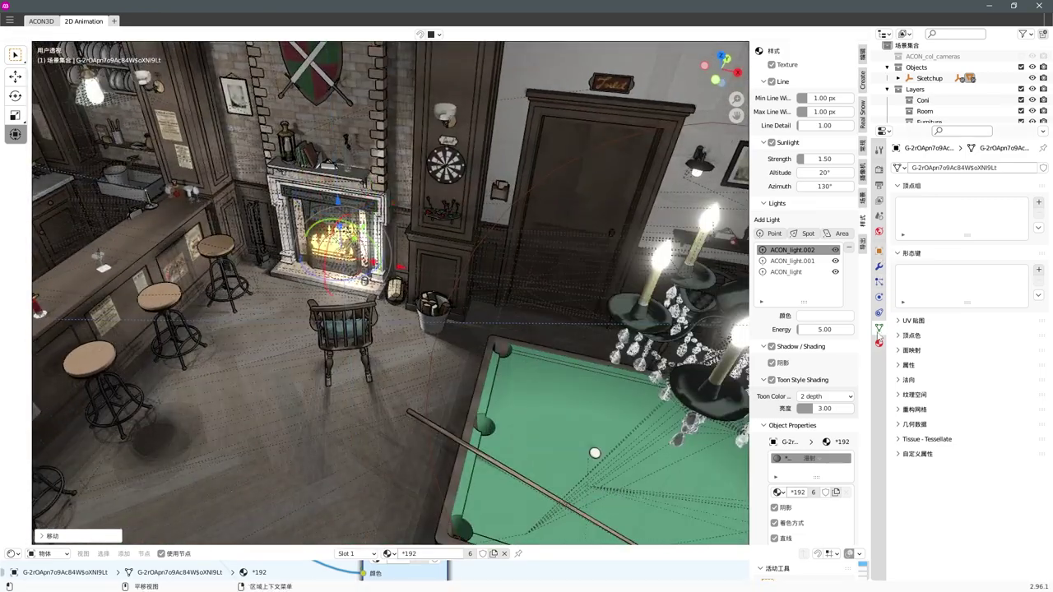
Tint the fireplace light orange-red and adjust its power between 3.2 W and 4 W.
{"action": "left_click", "coordinate": [878, 342]}
{"action": "left_click", "coordinate": [344, 258]}
{"action": "left_click", "coordinate": [991, 231]}
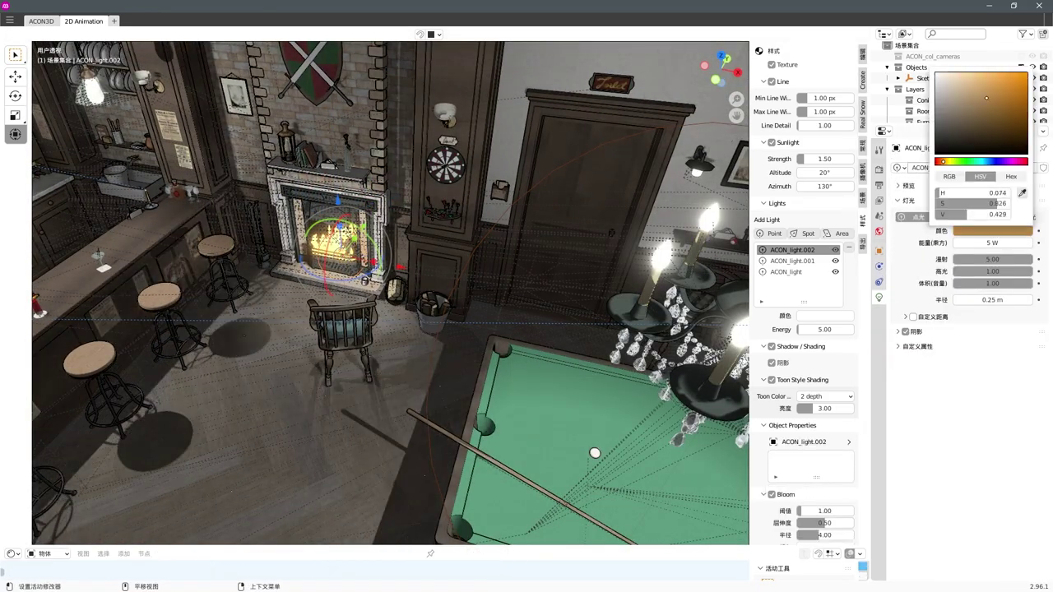
{"action": "left_click_drag", "start_coordinate": [991, 243], "coordinate": [963, 243]}
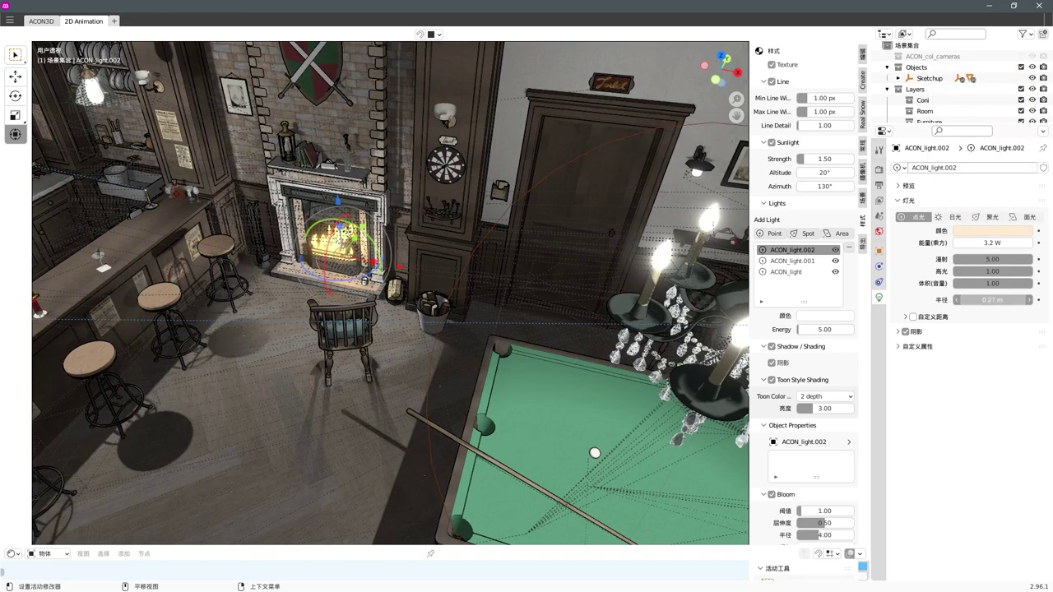
{"action": "key", "text": "KP_7"}
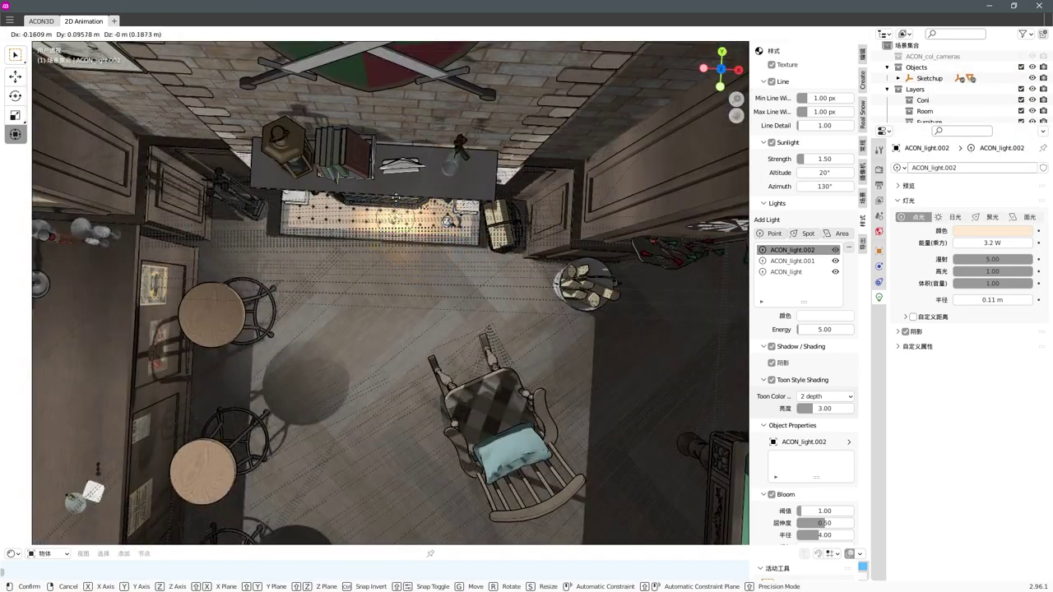
{"action": "middle_click_drag", "start_coordinate": [416, 285], "coordinate": [416, 206]}
{"action": "left_click", "coordinate": [991, 231]}
{"action": "left_click", "coordinate": [994, 74]}
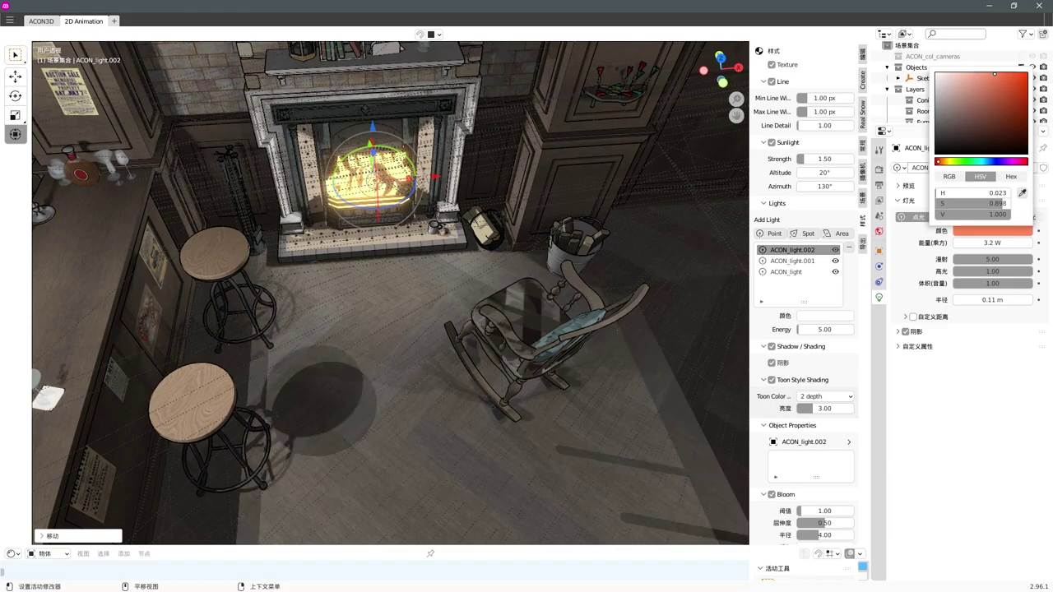
{"action": "left_click_drag", "start_coordinate": [992, 243], "coordinate": [999, 243]}
Undo the power increase, set the fireplace light to 2.5 W, and save the scene.
{"action": "key", "text": "ctrl+z"}
{"action": "key", "text": "ctrl+z"}
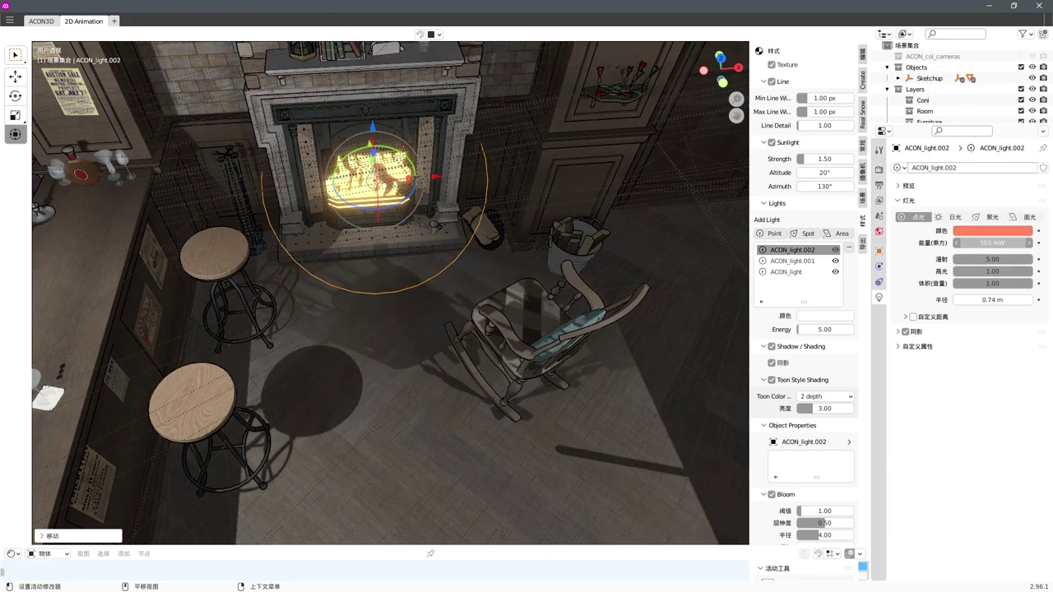
{"action": "left_click_drag", "start_coordinate": [993, 243], "coordinate": [979, 243]}
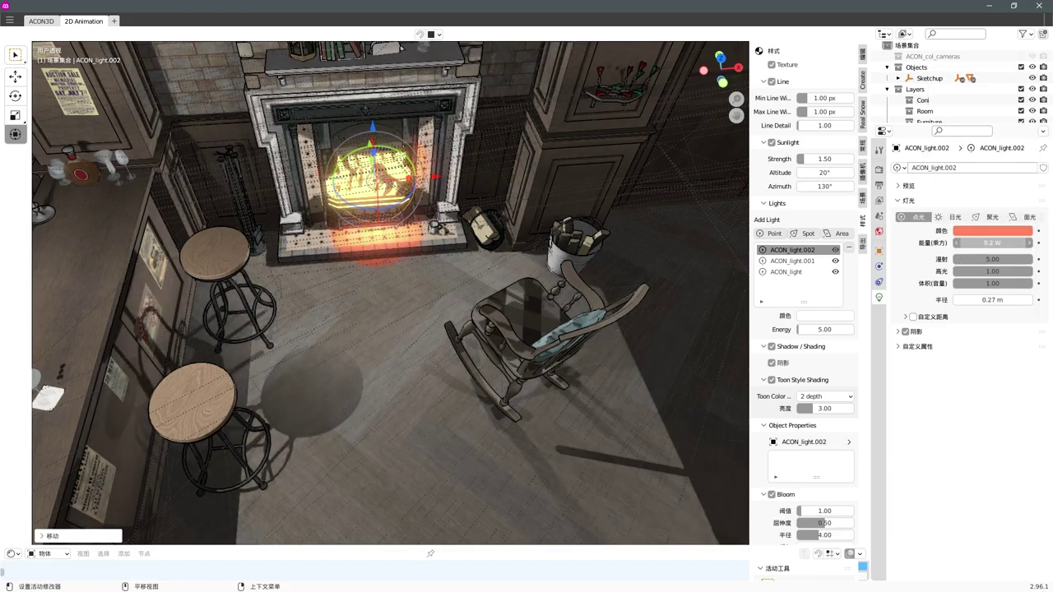
{"action": "mouse_move", "coordinate": [353, 280]}
{"action": "middle_mouse_down"}
{"action": "mouse_move", "coordinate": [332, 298]}
{"action": "mouse_move", "coordinate": [413, 310]}
{"action": "mouse_move", "coordinate": [351, 352]}
{"action": "mouse_move", "coordinate": [414, 278]}
{"action": "mouse_move", "coordinate": [445, 346]}
{"action": "mouse_move", "coordinate": [590, 270]}
{"action": "middle_mouse_up"}
{"action": "key", "text": "ctrl+s"}
Add new point lights near the lantern and select the latest one.
{"action": "scroll", "coordinate": [444, 345], "scroll_direction": "up", "scroll_amount": 4}
{"action": "left_click", "coordinate": [773, 235]}
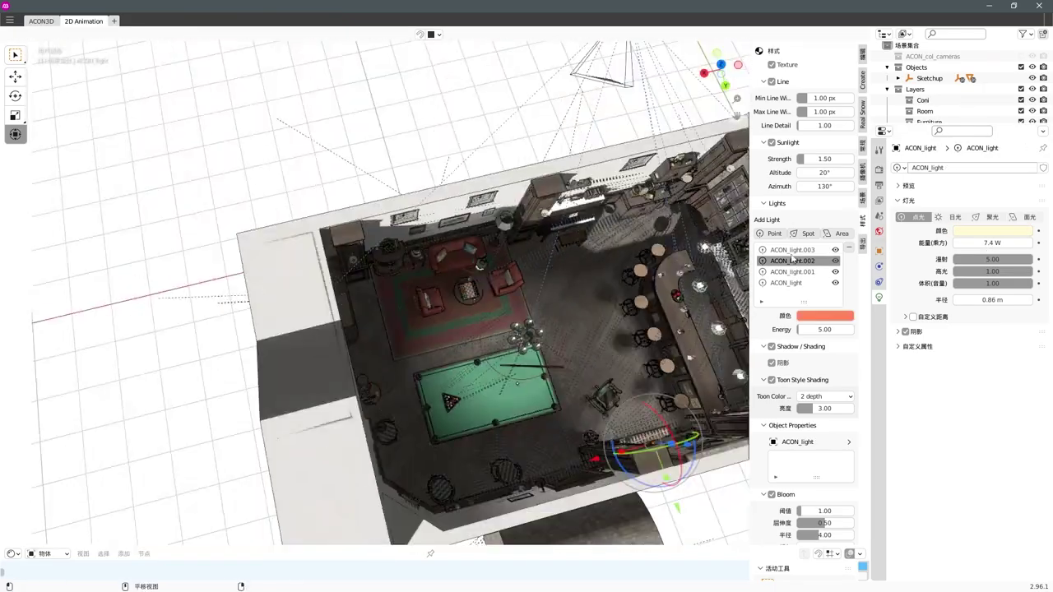
{"action": "left_click", "coordinate": [391, 285]}
{"action": "middle_click_drag", "start_coordinate": [374, 262], "coordinate": [478, 236]}
{"action": "scroll", "coordinate": [428, 247], "scroll_direction": "up", "scroll_amount": 5}
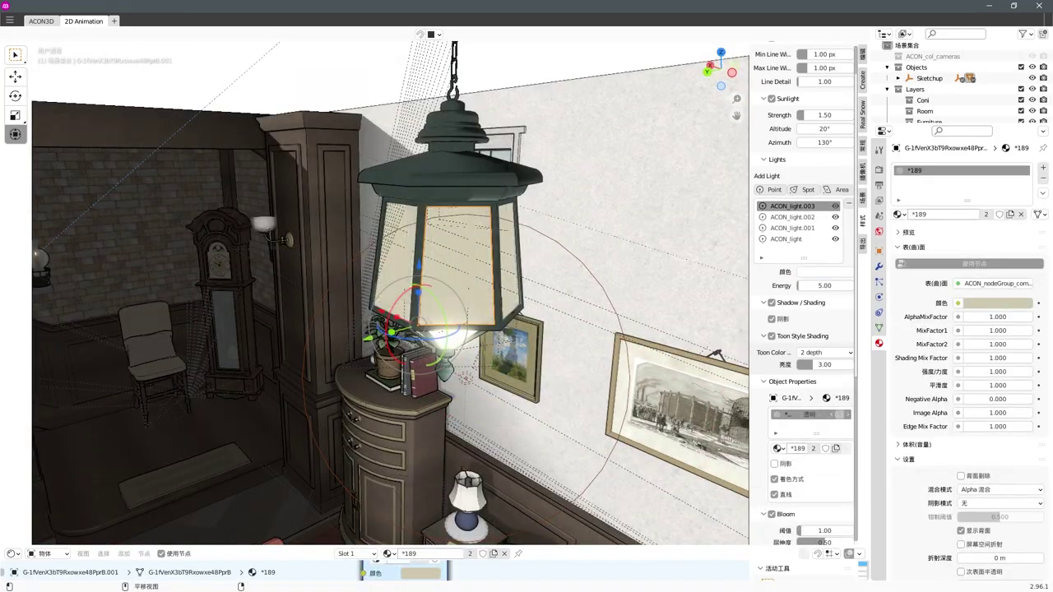
{"action": "scroll", "coordinate": [465, 378], "scroll_direction": "down", "scroll_amount": 5}
{"action": "left_click", "coordinate": [789, 206]}
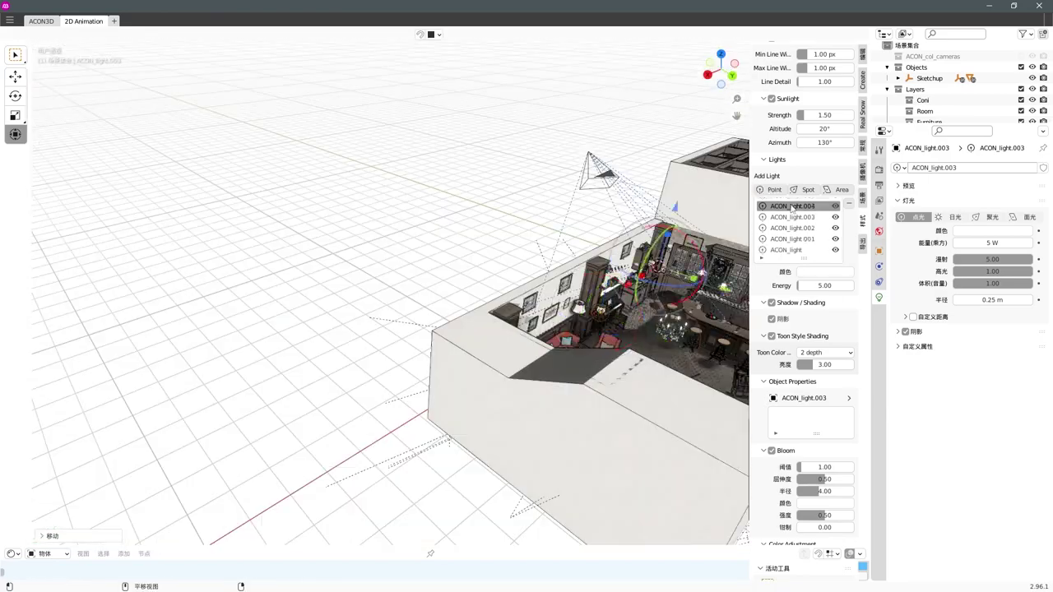
{"action": "left_click", "coordinate": [774, 206]}
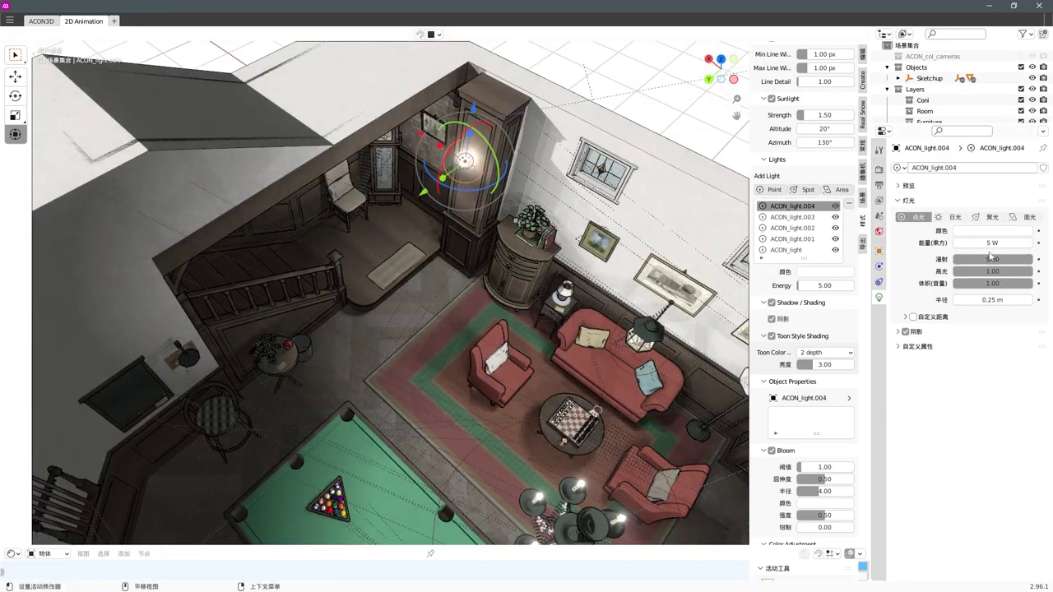
Place a light at the wall lamp, colour it saturated yellow and raise its power.
{"action": "middle_click_drag", "start_coordinate": [445, 173], "coordinate": [581, 328]}
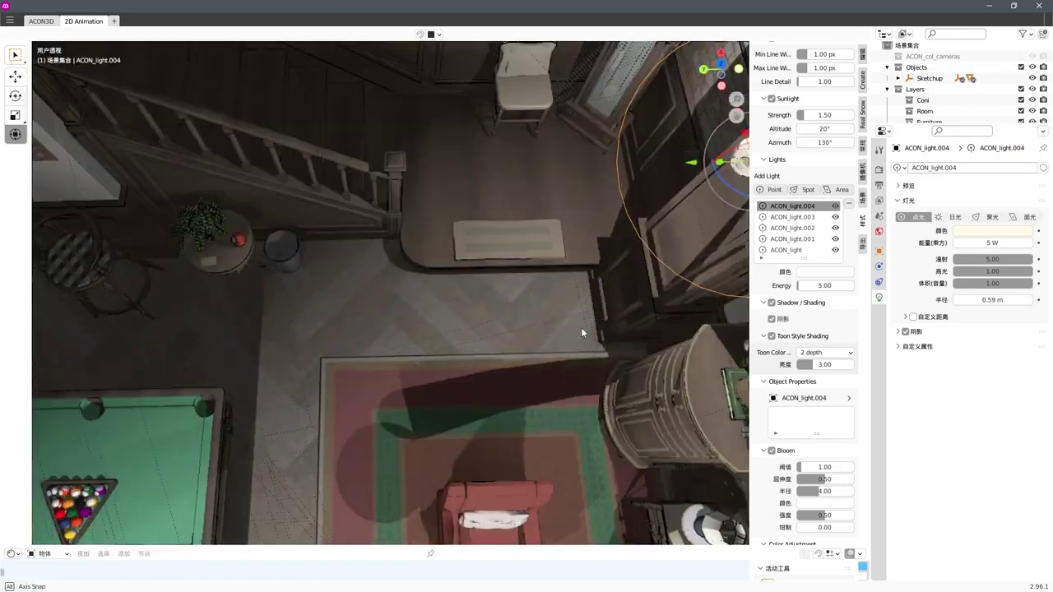
{"action": "left_click", "coordinate": [581, 328]}
{"action": "key", "text": "f"}
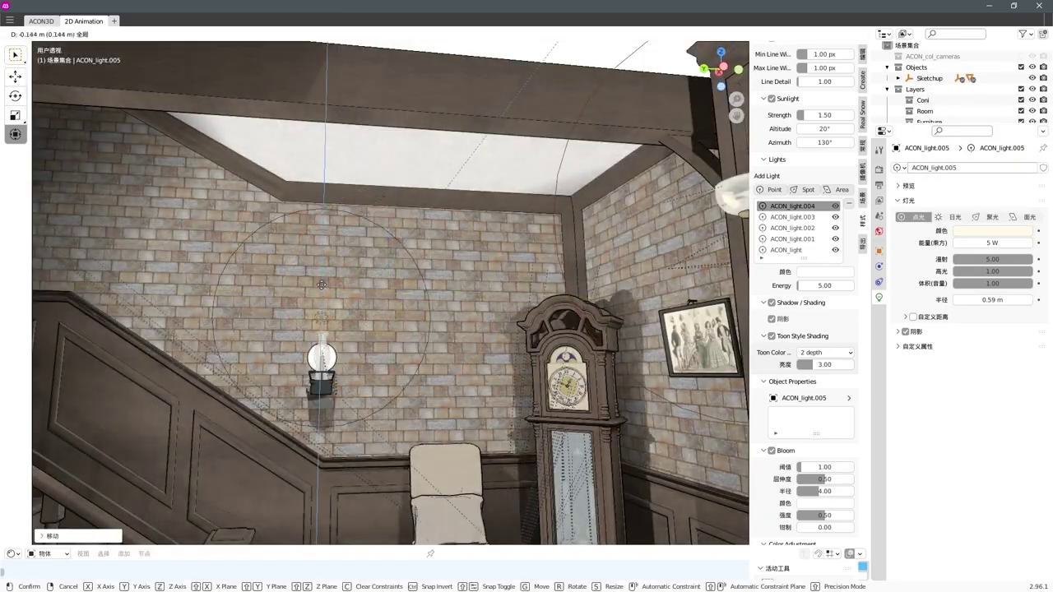
{"action": "key", "text": "Escape"}
{"action": "left_click_drag", "start_coordinate": [945, 169], "coordinate": [987, 90]}
{"action": "left_click_drag", "start_coordinate": [991, 243], "coordinate": [1016, 242]}
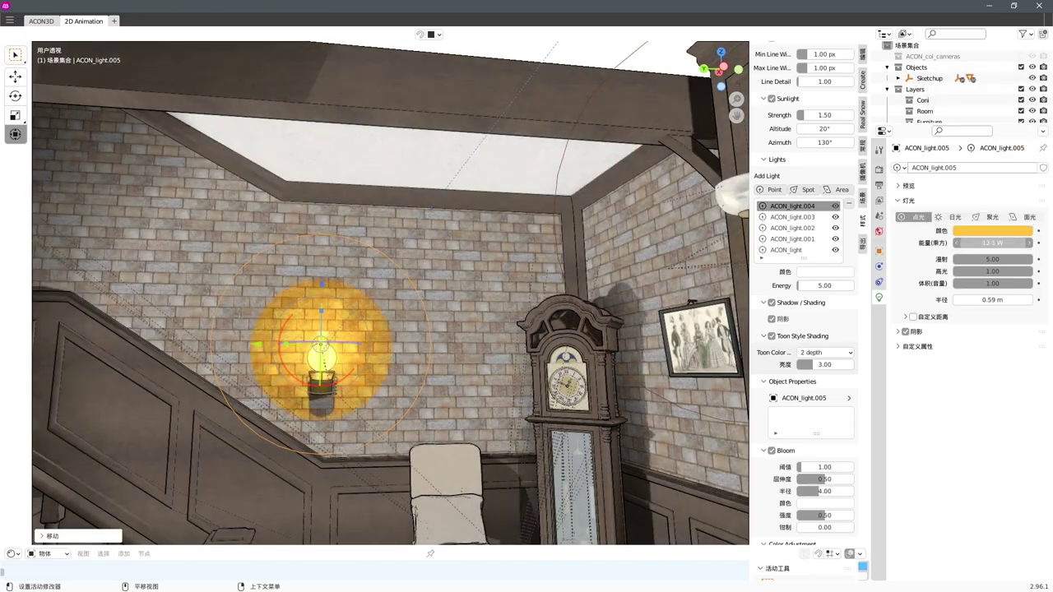
{"action": "mouse_move", "coordinate": [527, 205]}
{"action": "middle_mouse_down"}
{"action": "mouse_move", "coordinate": [534, 284]}
{"action": "mouse_move", "coordinate": [277, 400]}
{"action": "mouse_move", "coordinate": [356, 252]}
{"action": "mouse_move", "coordinate": [356, 346]}
{"action": "middle_mouse_up"}
{"action": "key", "text": "KP_Decimal"}
{"action": "scroll", "coordinate": [523, 294], "scroll_direction": "down", "scroll_amount": 8}
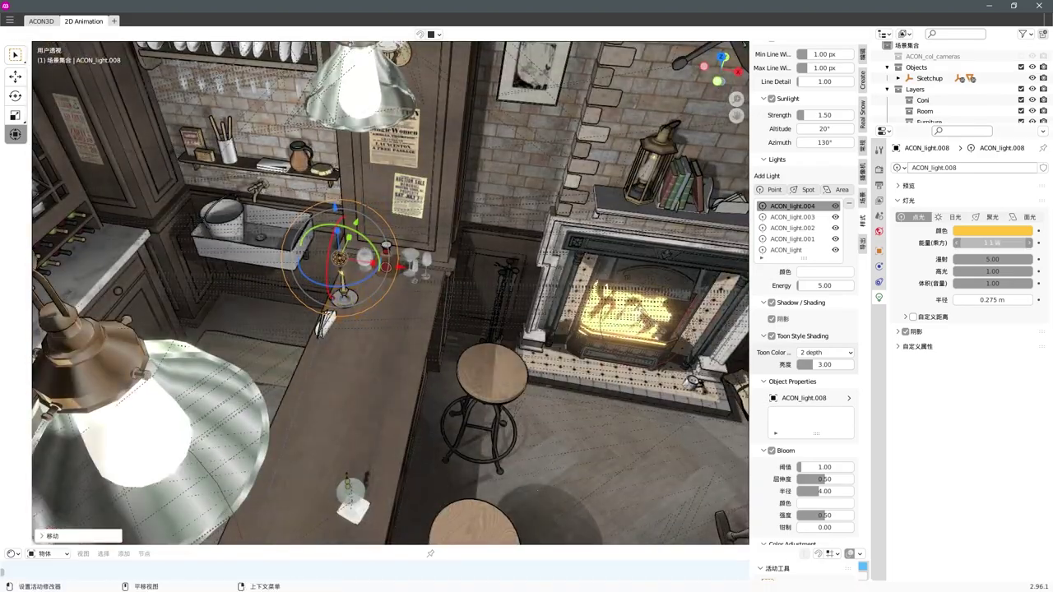
Duplicate the bar light for the next bar lamp, then tilt the view toward the storeroom.
{"action": "middle_click_drag", "start_coordinate": [523, 246], "coordinate": [332, 282]}
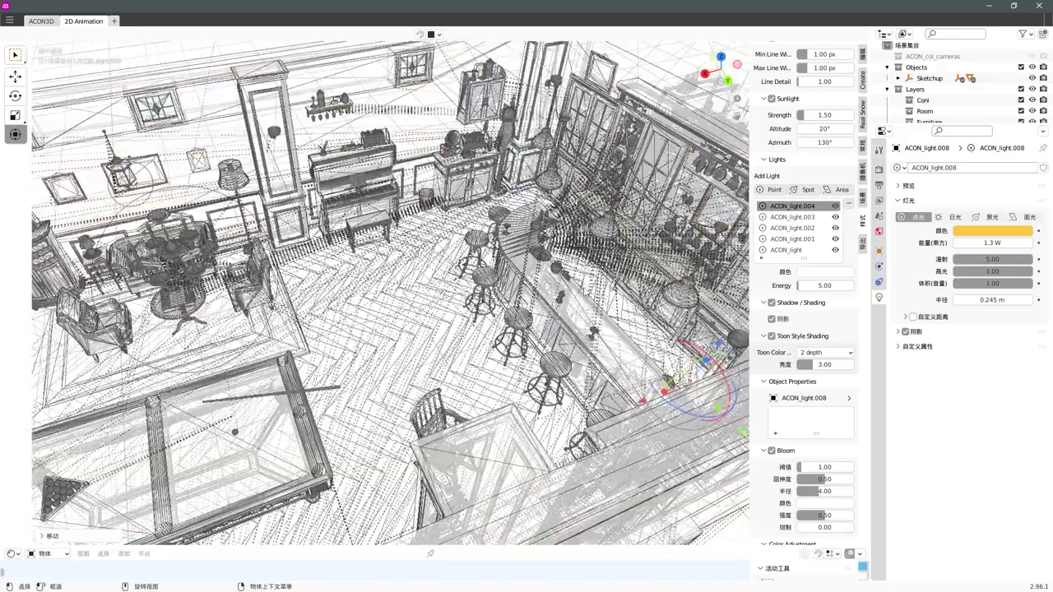
{"action": "middle_click_drag", "start_coordinate": [332, 282], "coordinate": [462, 398]}
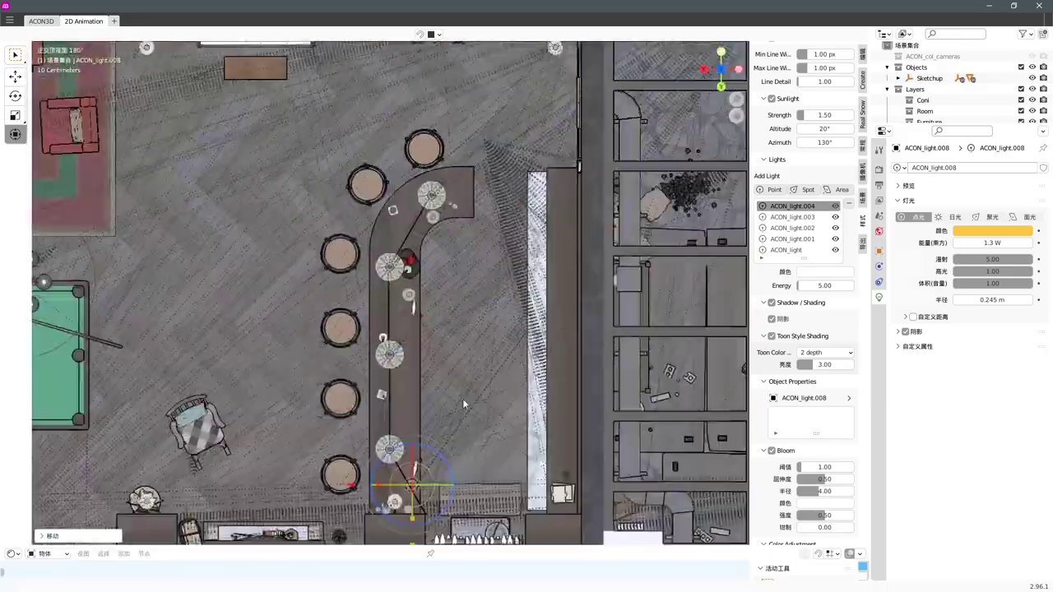
{"action": "key", "text": "shift+d"}
{"action": "middle_click_drag", "start_coordinate": [523, 174], "coordinate": [458, 271]}
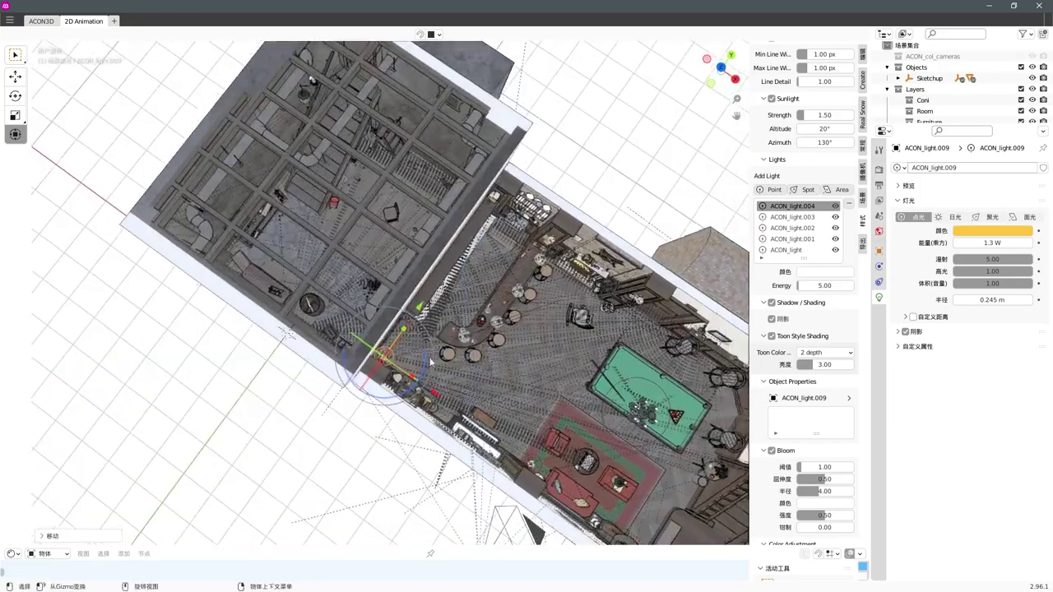
{"action": "middle_click_drag", "start_coordinate": [458, 270], "coordinate": [375, 344]}
{"action": "middle_click_drag", "start_coordinate": [336, 393], "coordinate": [385, 293]}
{"action": "scroll", "coordinate": [385, 292], "scroll_direction": "up", "scroll_amount": 4}
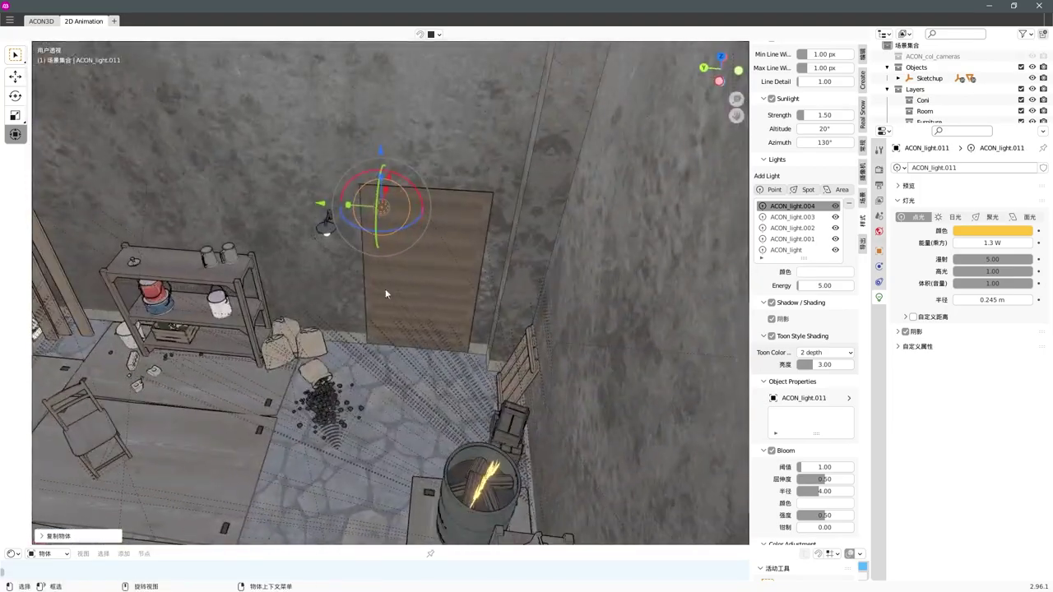
Add a spot light and move it to the storeroom wall lamp.
{"action": "left_click", "coordinate": [809, 190]}
{"action": "middle_click_drag", "start_coordinate": [496, 273], "coordinate": [412, 293]}
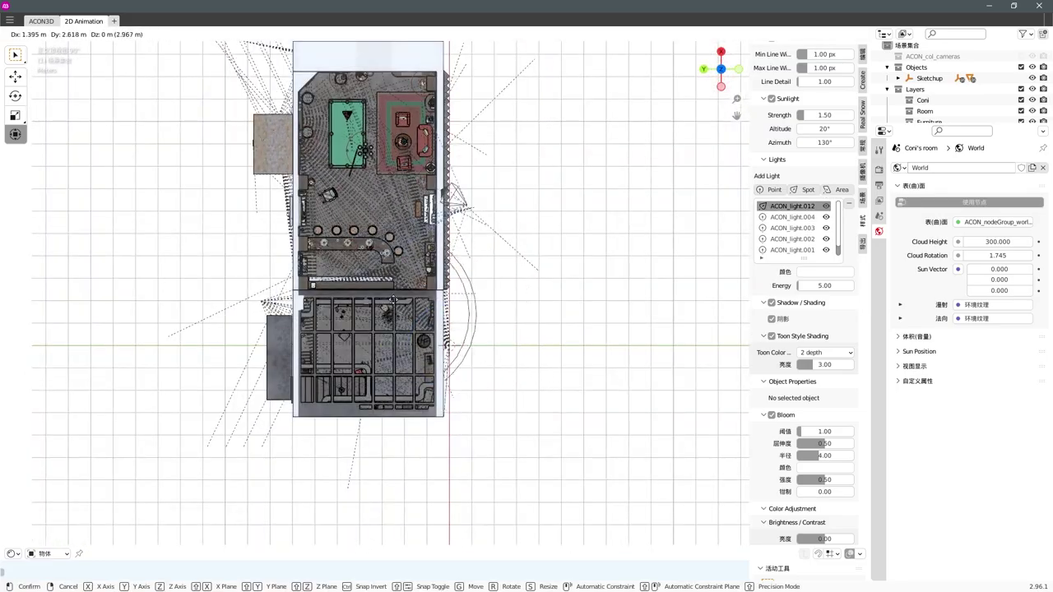
{"action": "key", "text": "f"}
{"action": "key", "text": "g"}
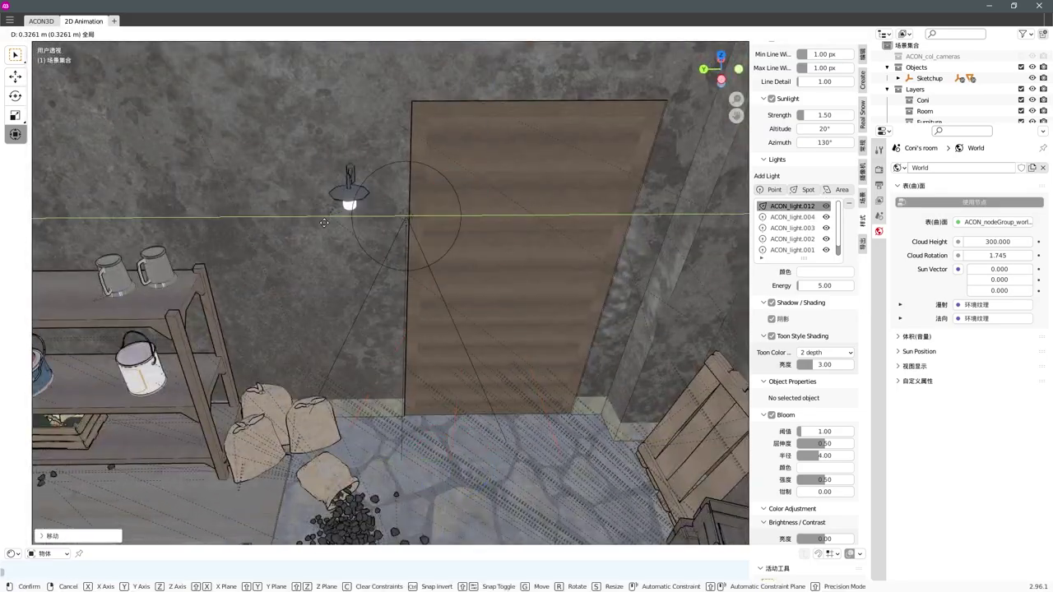
{"action": "left_click", "coordinate": [324, 222]}
{"action": "mouse_move", "coordinate": [325, 223]}
{"action": "middle_mouse_down"}
{"action": "mouse_move", "coordinate": [394, 271]}
{"action": "mouse_move", "coordinate": [383, 158]}
{"action": "mouse_move", "coordinate": [700, 261]}
{"action": "middle_mouse_up"}
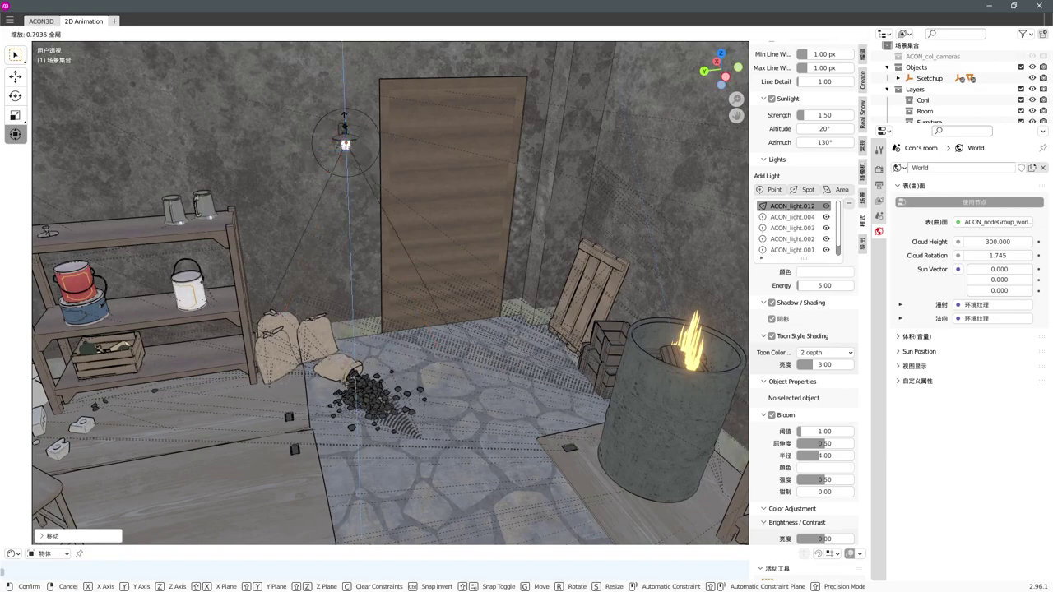
Preview the storeroom in rendered shading and select the floor to check its material.
{"action": "left_click", "coordinate": [320, 244]}
{"action": "mouse_move", "coordinate": [514, 262]}
{"action": "middle_mouse_down"}
{"action": "mouse_move", "coordinate": [485, 318]}
{"action": "mouse_move", "coordinate": [434, 329]}
{"action": "mouse_move", "coordinate": [471, 268]}
{"action": "middle_mouse_up"}
{"action": "scroll", "coordinate": [434, 342], "scroll_direction": "down", "scroll_amount": 5}
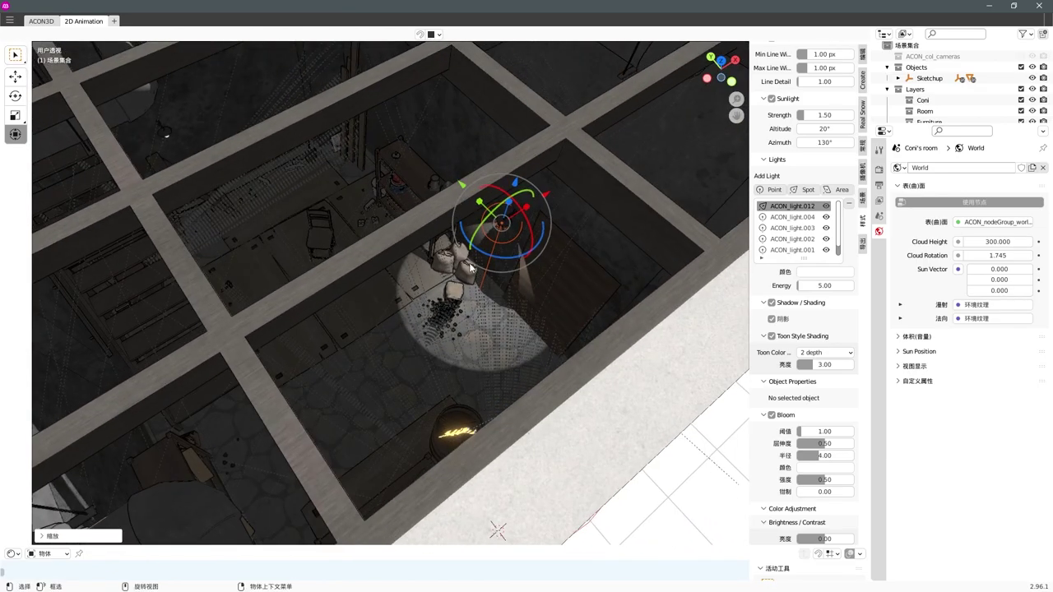
{"action": "scroll", "coordinate": [425, 291], "scroll_direction": "up", "scroll_amount": 5}
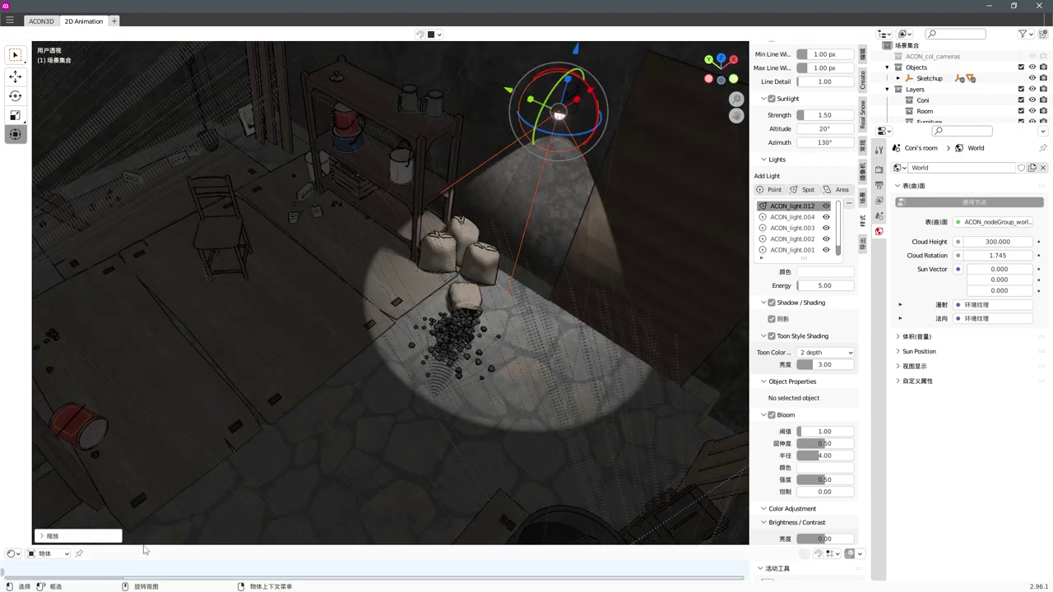
{"action": "left_click", "coordinate": [505, 300]}
Enlarge the node editor and look inside the floor's ACON_nodeGroup_toonFace group.
{"action": "left_click", "coordinate": [505, 362]}
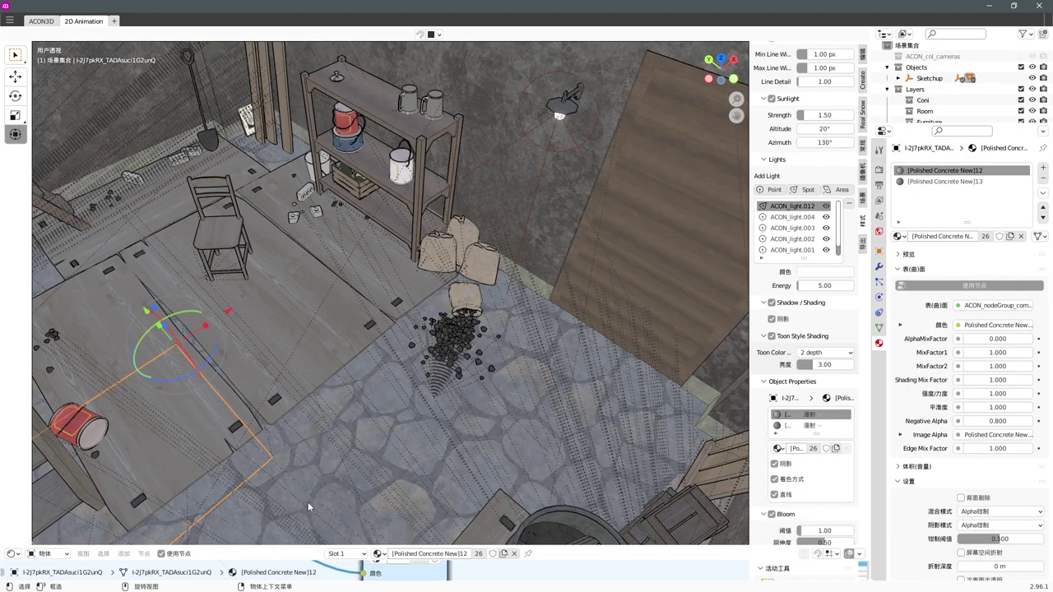
{"action": "left_click_drag", "start_coordinate": [440, 546], "coordinate": [440, 432]}
{"action": "scroll", "coordinate": [440, 472], "scroll_direction": "up", "scroll_amount": 3}
{"action": "left_click", "coordinate": [493, 457]}
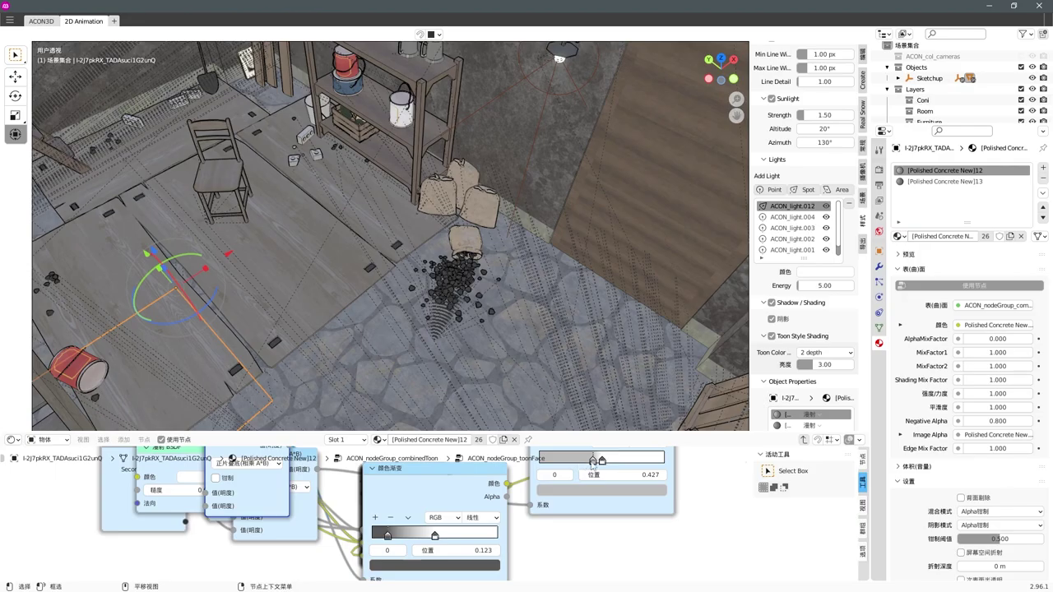
{"action": "left_click_drag", "start_coordinate": [422, 432], "coordinate": [422, 527]}
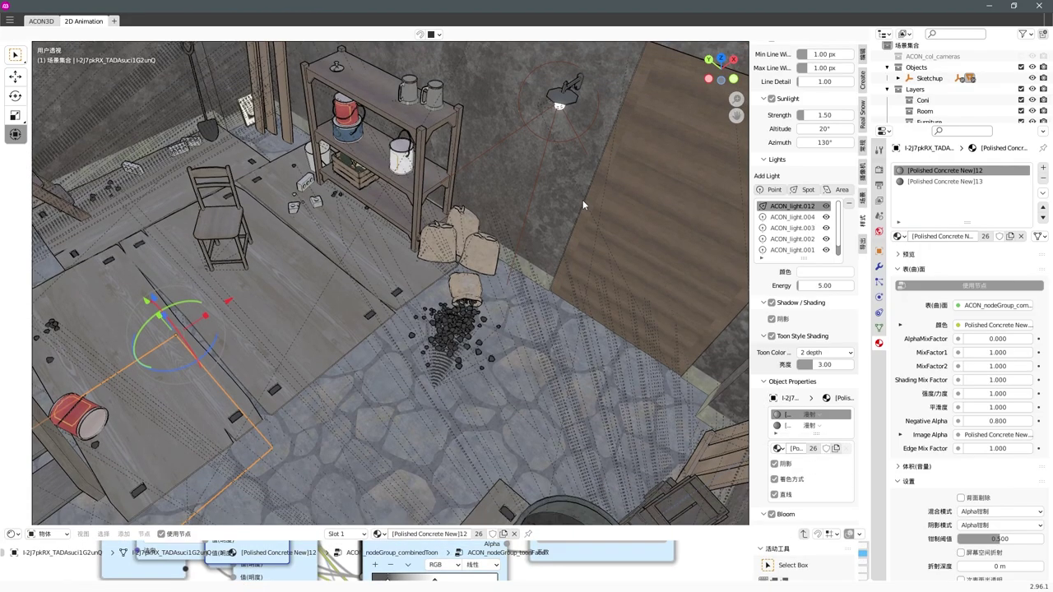
Switch to rendered shading and view the lit storeroom wall from above.
{"action": "key", "text": "z"}
{"action": "left_click", "coordinate": [509, 284]}
{"action": "mouse_move", "coordinate": [466, 345]}
{"action": "middle_mouse_down"}
{"action": "mouse_move", "coordinate": [466, 328]}
{"action": "mouse_move", "coordinate": [421, 365]}
{"action": "mouse_move", "coordinate": [442, 262]}
{"action": "mouse_move", "coordinate": [384, 299]}
{"action": "mouse_move", "coordinate": [408, 288]}
{"action": "mouse_move", "coordinate": [411, 299]}
{"action": "middle_mouse_up"}
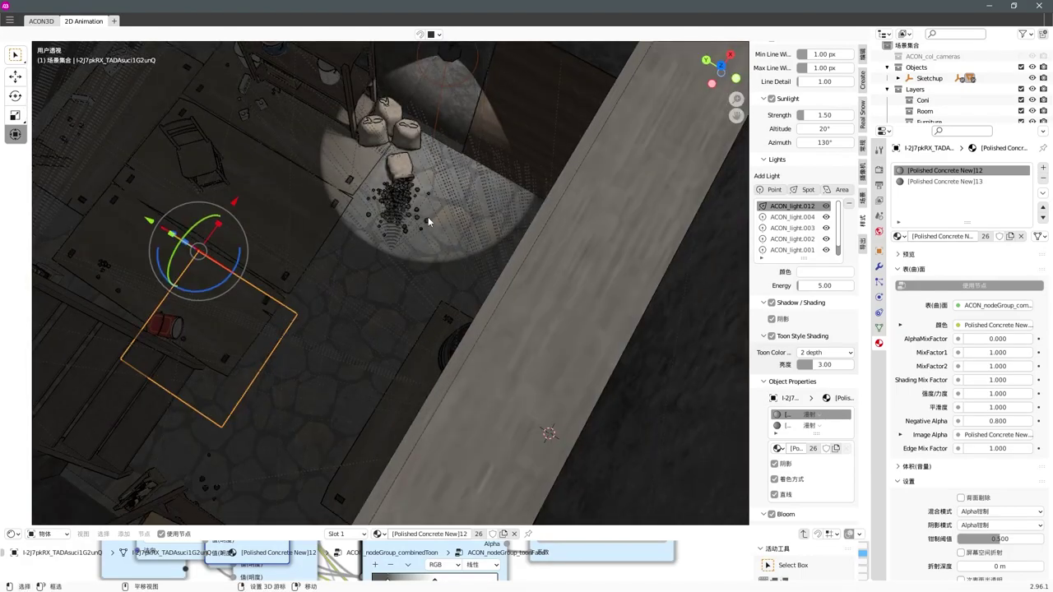
{"action": "mouse_move", "coordinate": [427, 221]}
{"action": "middle_mouse_down"}
{"action": "mouse_move", "coordinate": [448, 223]}
{"action": "mouse_move", "coordinate": [443, 284]}
{"action": "mouse_move", "coordinate": [380, 113]}
{"action": "middle_mouse_up"}
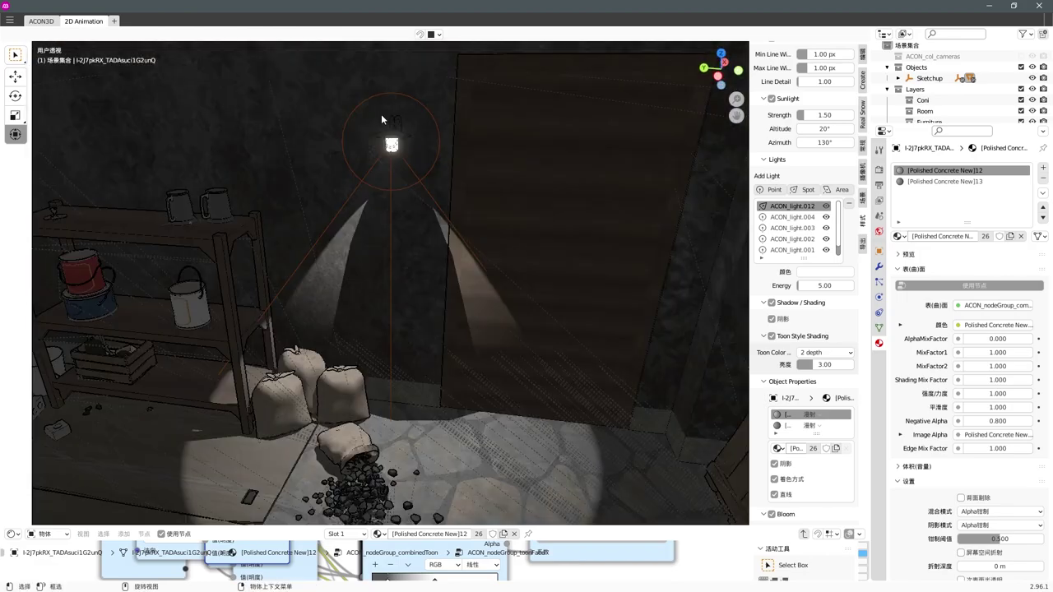
Set ACON_light.012's spot blend to 1.000 and radius to 0.32 m, then use solid shading.
{"action": "left_click", "coordinate": [419, 189]}
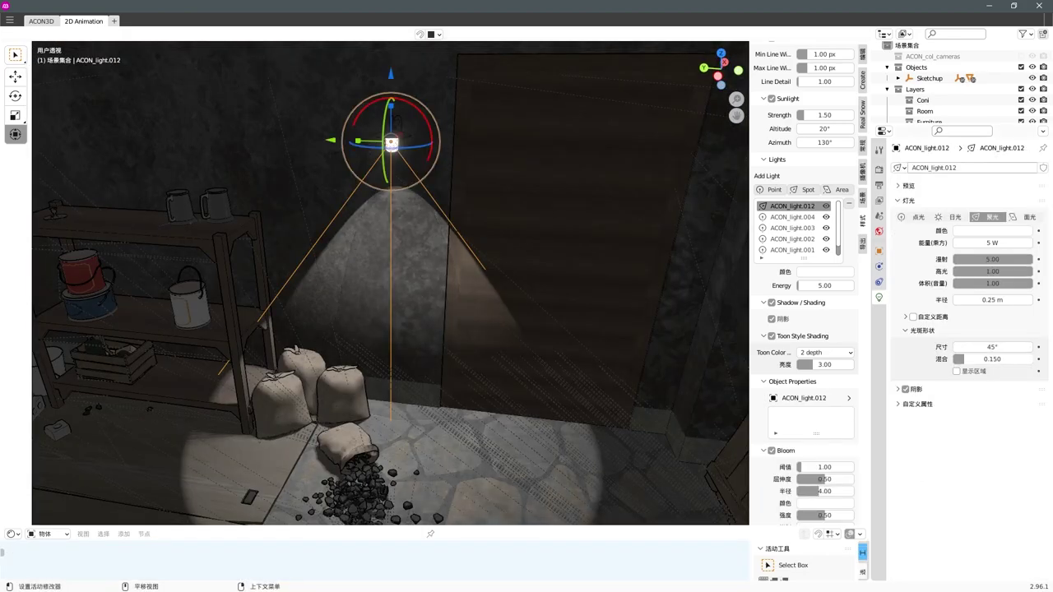
{"action": "mouse_move", "coordinate": [993, 359]}
{"action": "left_mouse_down"}
{"action": "mouse_move", "coordinate": [963, 359]}
{"action": "mouse_move", "coordinate": [1028, 358]}
{"action": "left_mouse_up"}
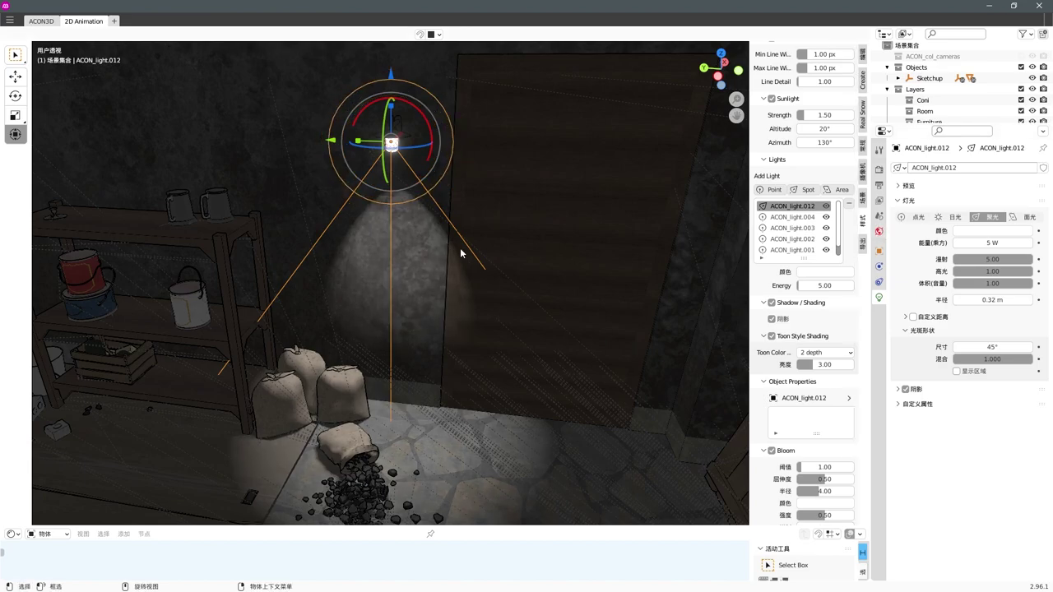
{"action": "left_click", "coordinate": [490, 252]}
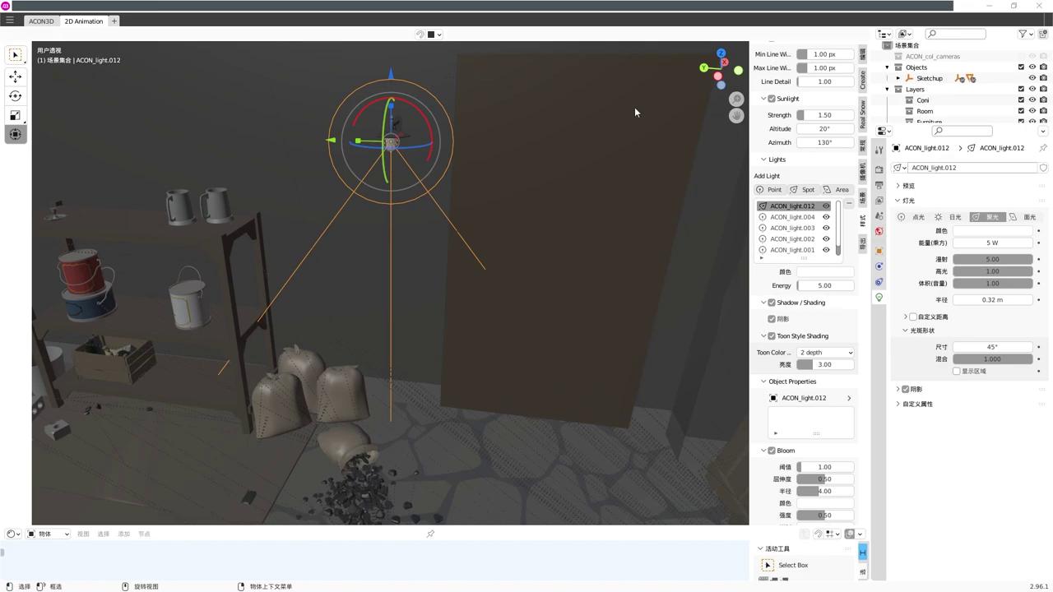
Switch the viewport back to material preview shading.
{"action": "key", "text": "z"}
{"action": "left_click", "coordinate": [409, 329]}
{"action": "key", "text": "z"}
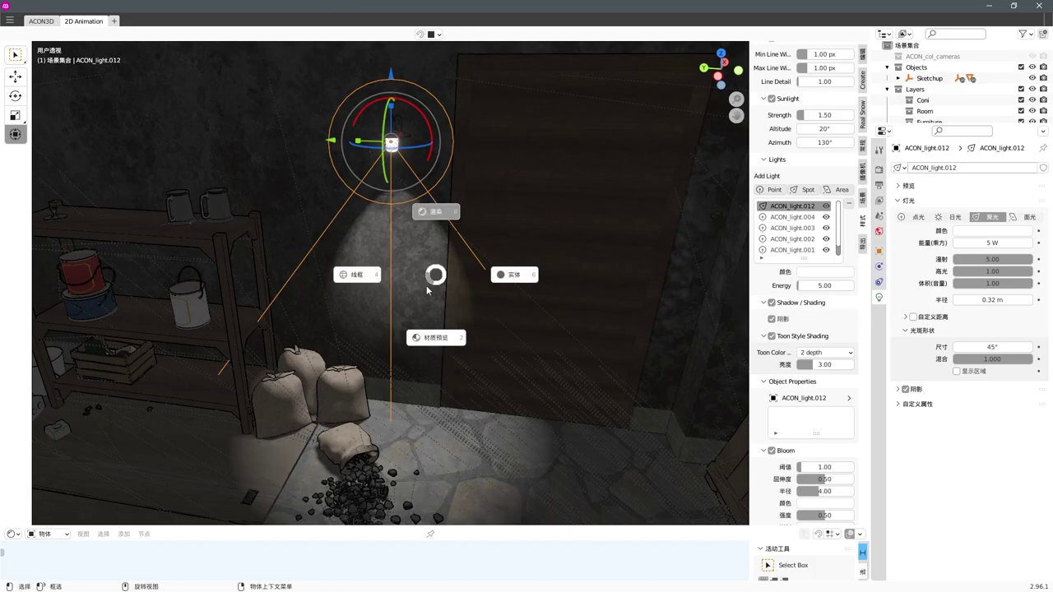
{"action": "left_click", "coordinate": [421, 338]}
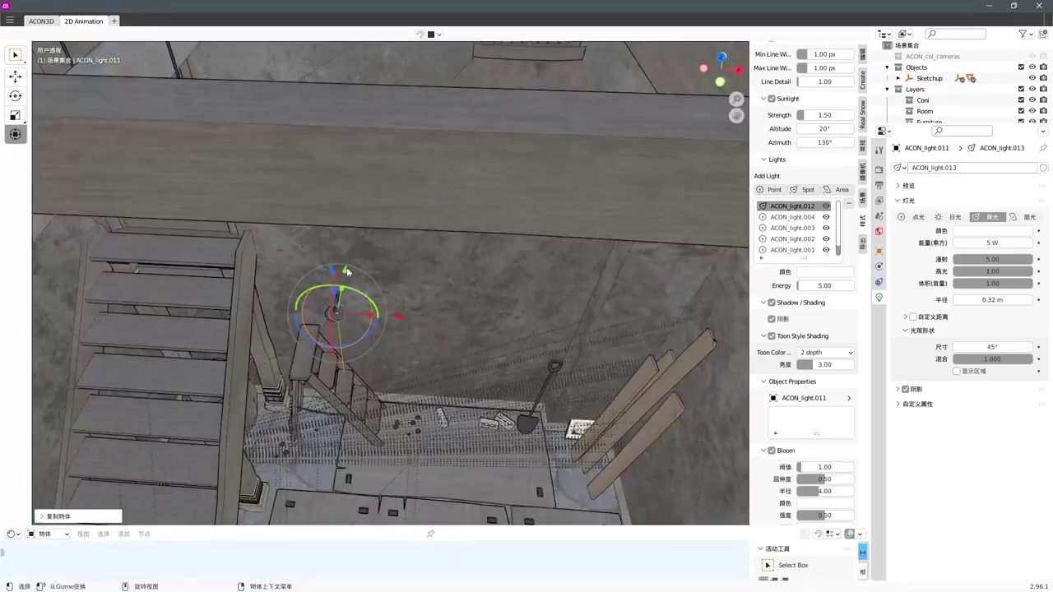
Duplicate a light and drop the copy at the cellar stair lantern.
{"action": "key", "text": "shift+d"}
{"action": "left_click", "coordinate": [454, 309]}
{"action": "scroll", "coordinate": [533, 285], "scroll_direction": "up", "scroll_amount": 5}
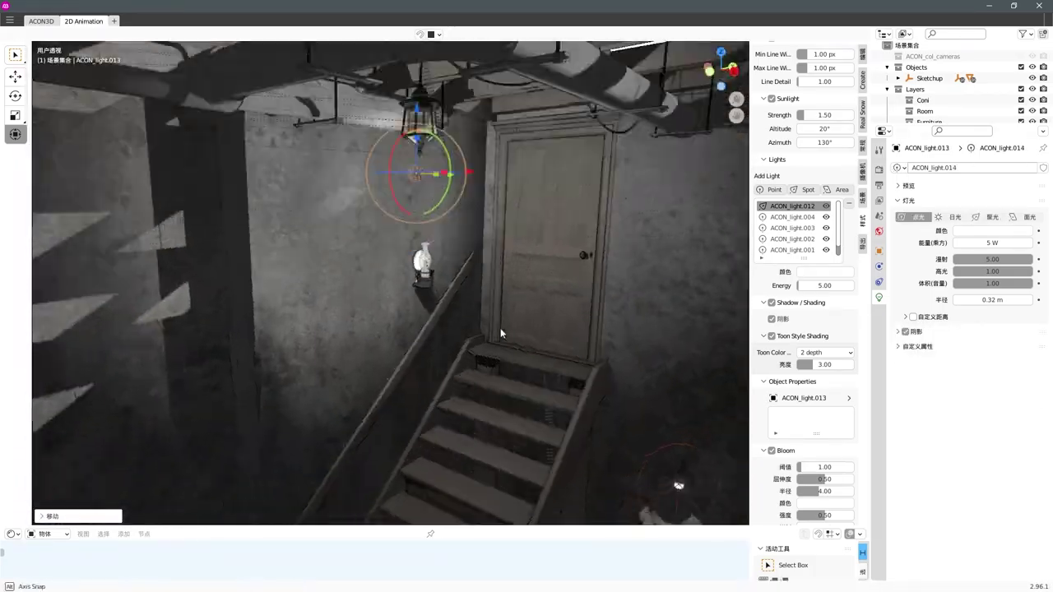
{"action": "scroll", "coordinate": [493, 329], "scroll_direction": "down", "scroll_amount": 8}
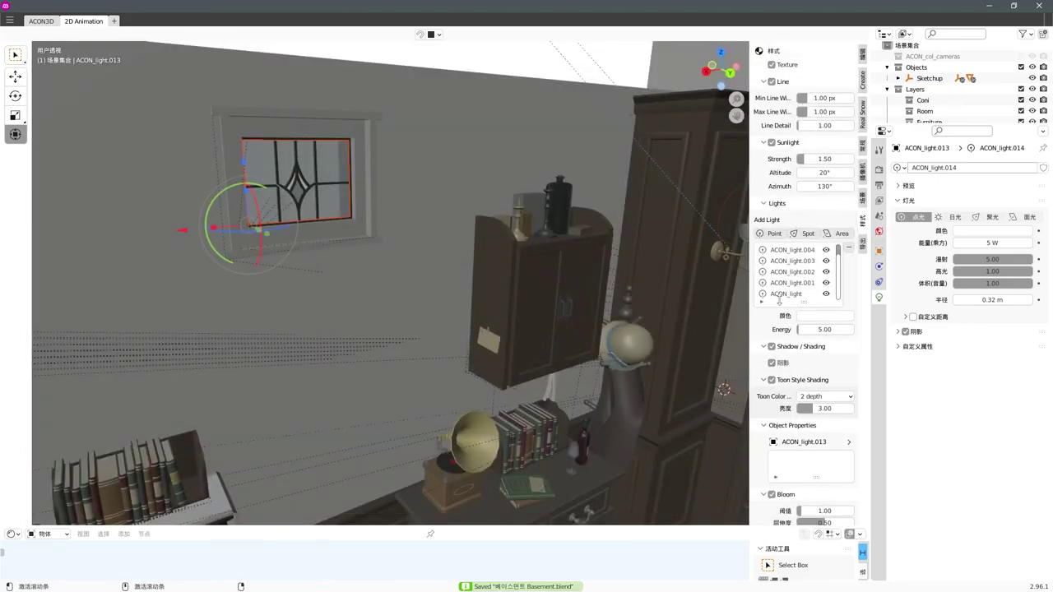
{"action": "scroll", "coordinate": [778, 301], "scroll_direction": "down", "scroll_amount": 8}
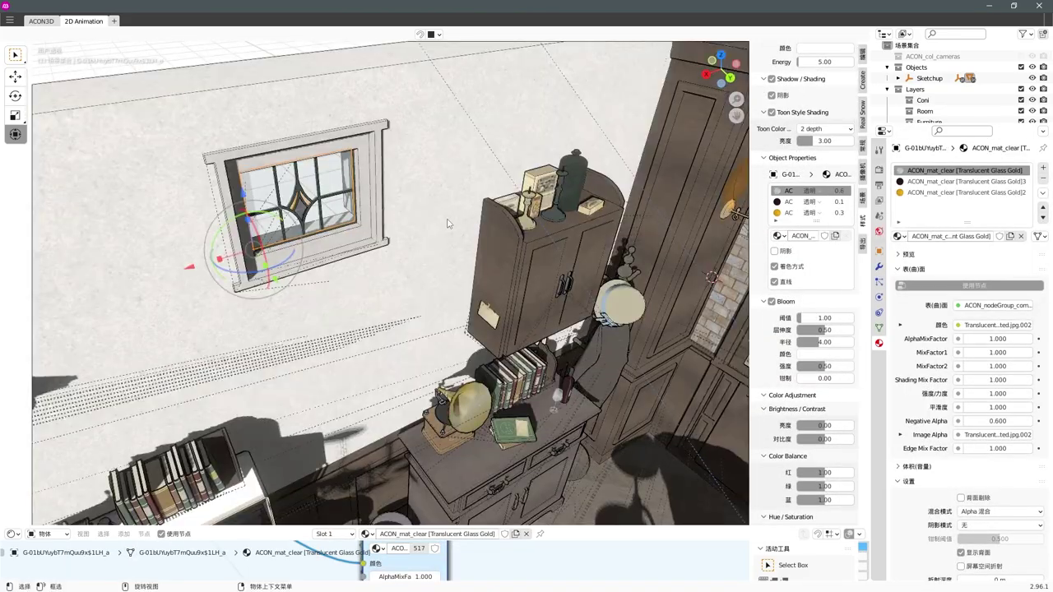
Select a chess piece to inspect its material, then return to the ACON3D workspace.
{"action": "middle_click_drag", "start_coordinate": [534, 172], "coordinate": [419, 267]}
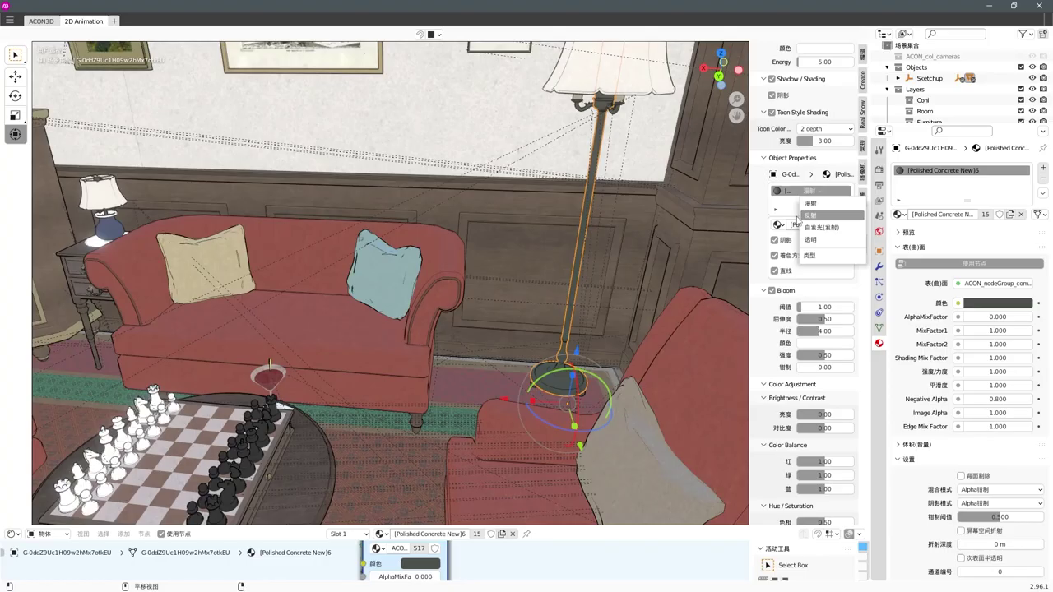
{"action": "left_click", "coordinate": [524, 278]}
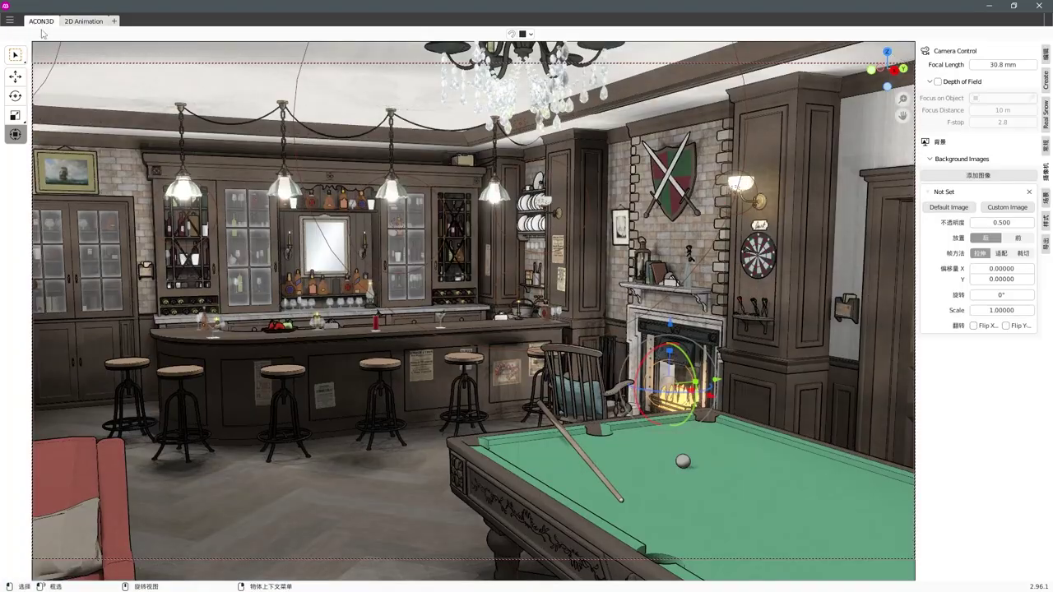
{"action": "left_click", "coordinate": [83, 20]}
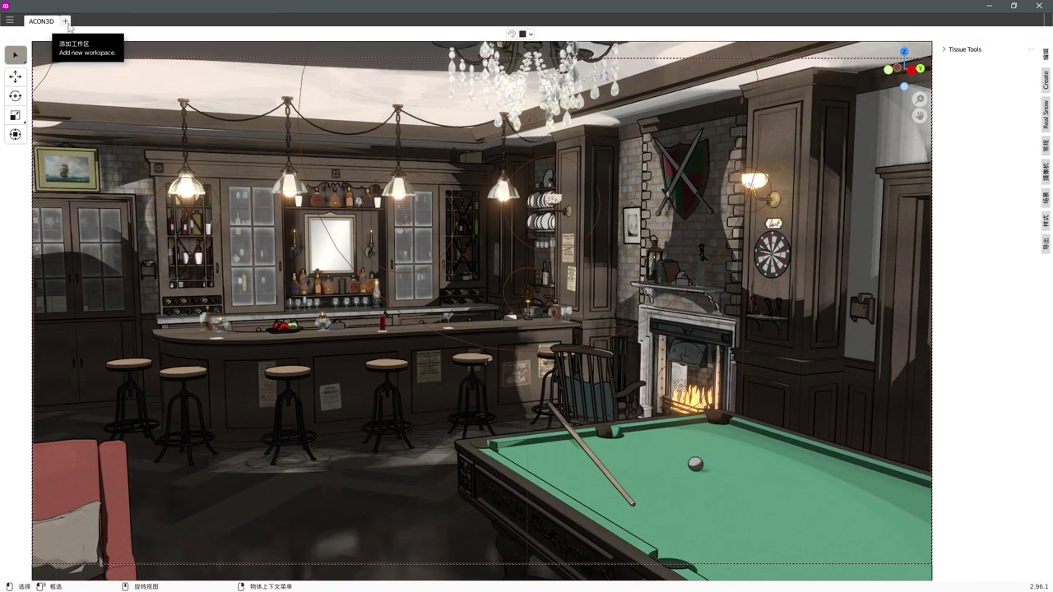
Add a 2D Animation workspace from the workspace tab list.
{"action": "left_click", "coordinate": [66, 21]}
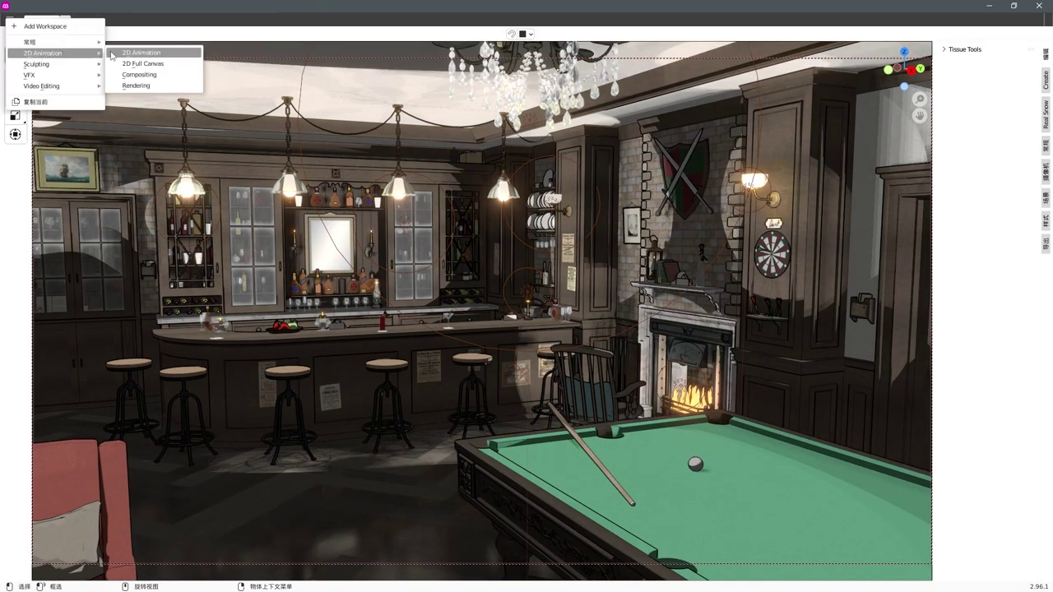
{"action": "left_click", "coordinate": [140, 48]}
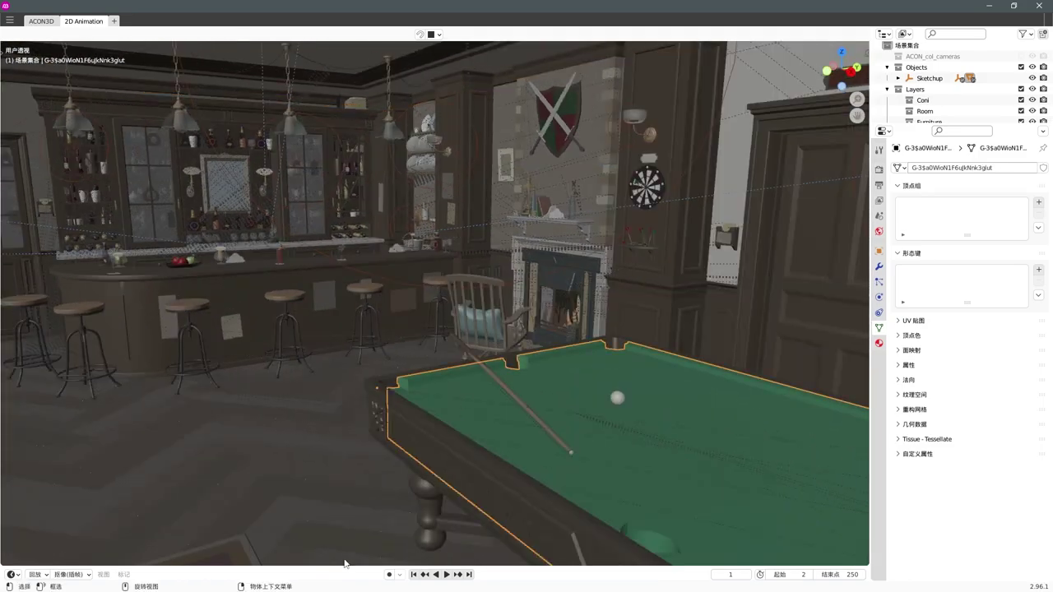
Enlarge the lower area into a Shader Editor and enter the combinedToon and toonFace node groups.
{"action": "left_click_drag", "start_coordinate": [344, 566], "coordinate": [345, 387]}
{"action": "left_click", "coordinate": [12, 393]}
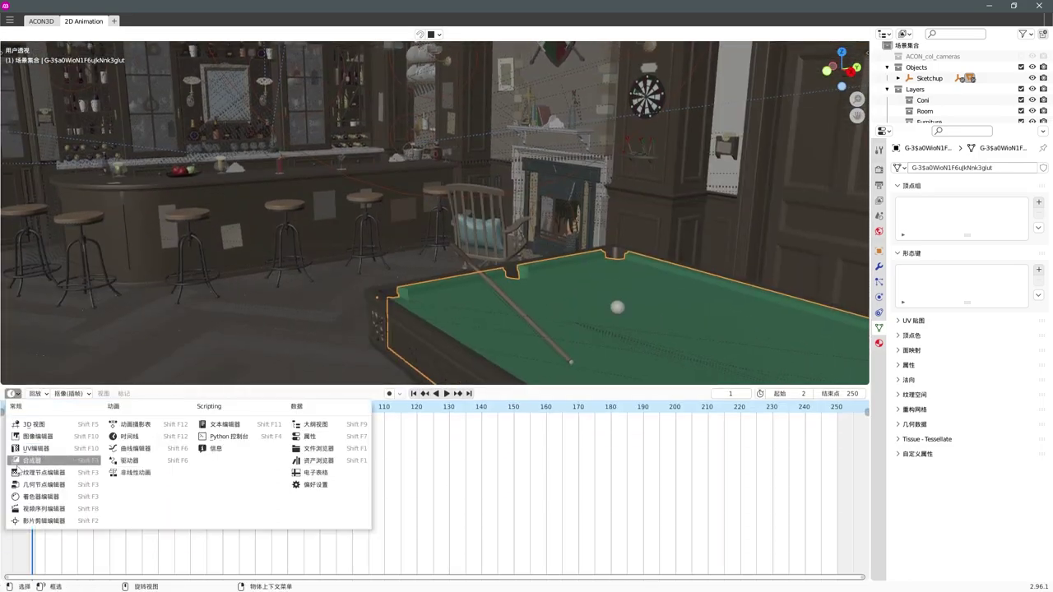
{"action": "left_click", "coordinate": [49, 460]}
{"action": "key", "text": "Tab"}
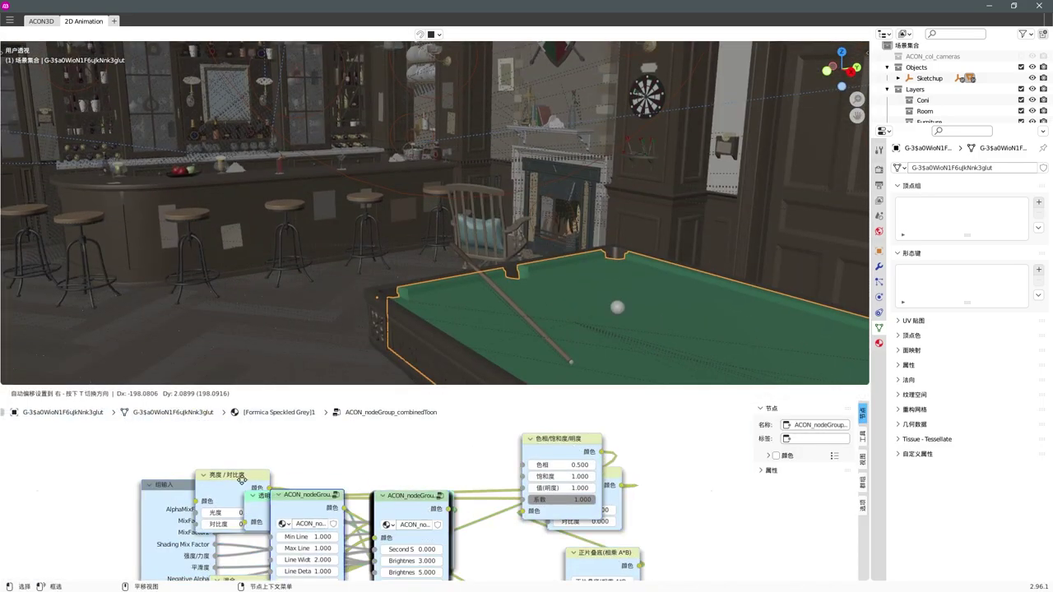
{"action": "left_click", "coordinate": [404, 511]}
{"action": "key", "text": "Tab"}
Set both toonFace colour ramps to Linear with stops at 0.268 and 0.345, and recolour the left stop purple.
{"action": "scroll", "coordinate": [383, 518], "scroll_direction": "up", "scroll_amount": 3}
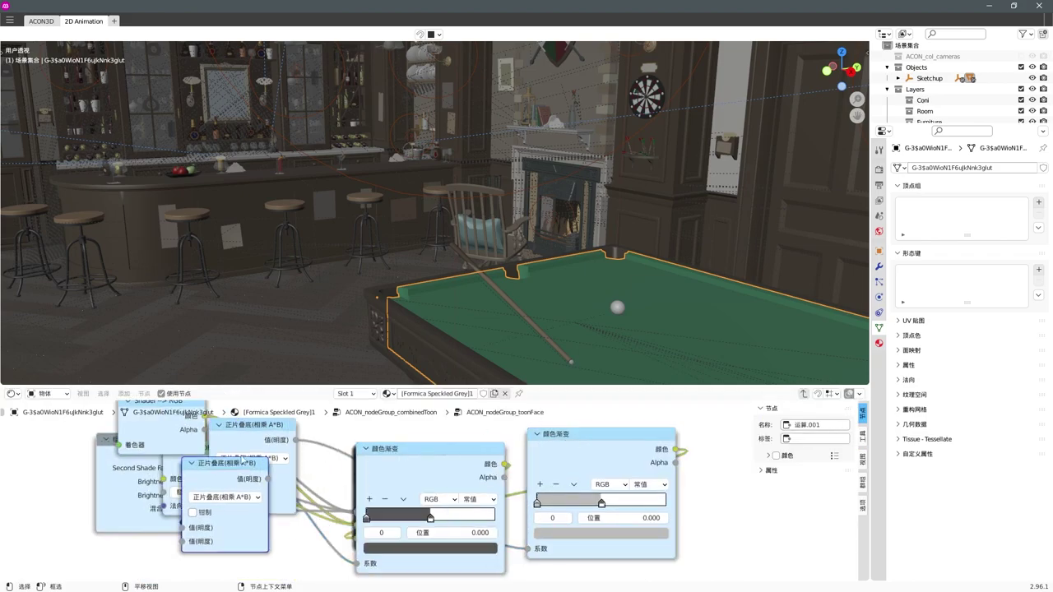
{"action": "left_click", "coordinate": [449, 470]}
{"action": "left_click_drag", "start_coordinate": [336, 496], "coordinate": [361, 496]}
{"action": "left_click", "coordinate": [658, 466]}
{"action": "left_click", "coordinate": [650, 511]}
{"action": "left_click_drag", "start_coordinate": [526, 489], "coordinate": [578, 489]}
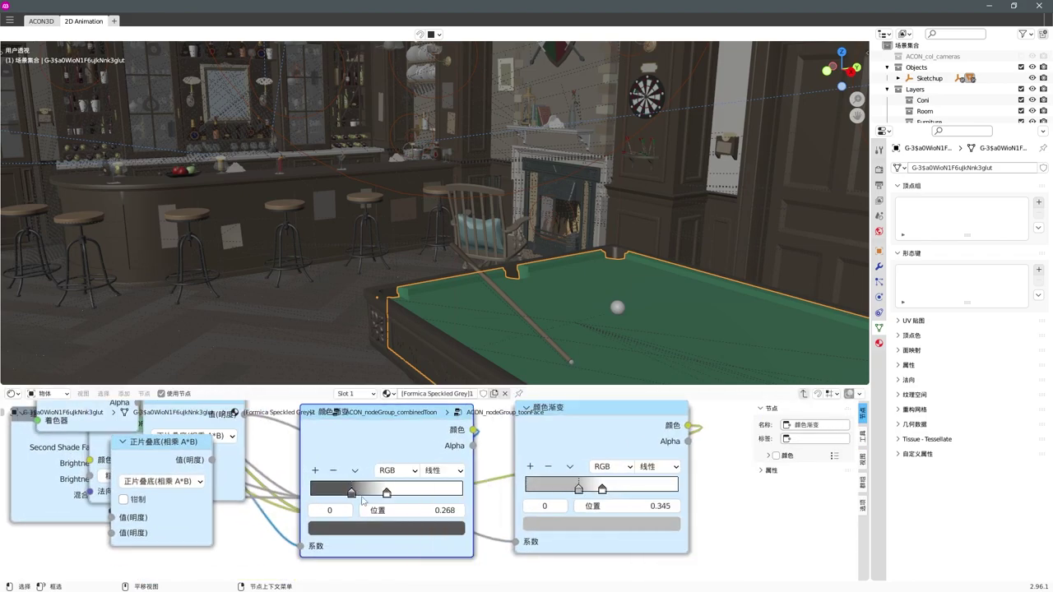
{"action": "left_click", "coordinate": [386, 528]}
{"action": "left_click", "coordinate": [369, 355]}
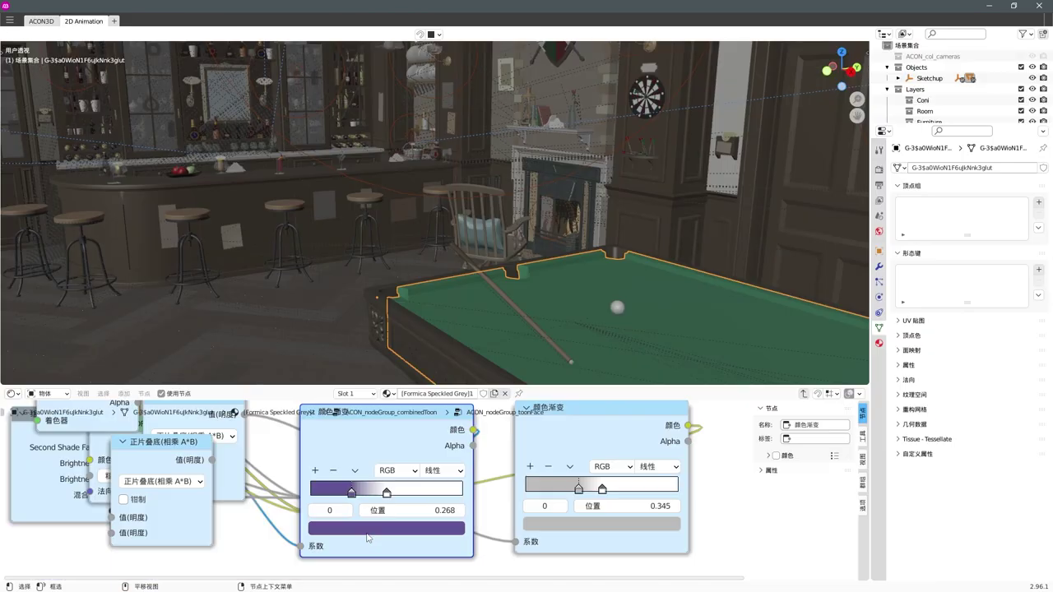
{"action": "left_click", "coordinate": [387, 528]}
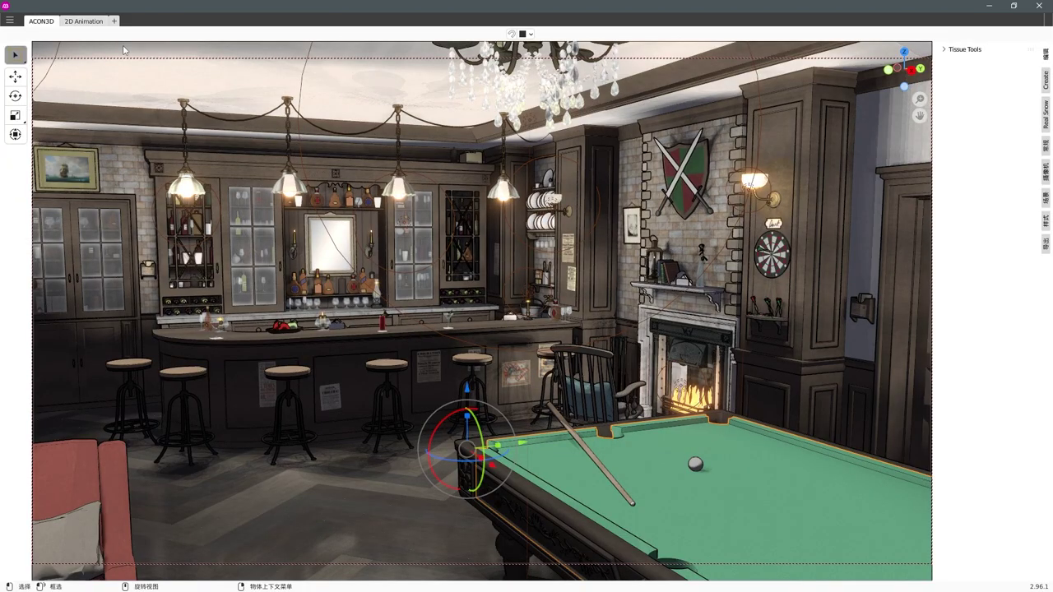
Set the lighter ramp stop to warm peach and preview the warmer toon render.
{"action": "left_click", "coordinate": [84, 21]}
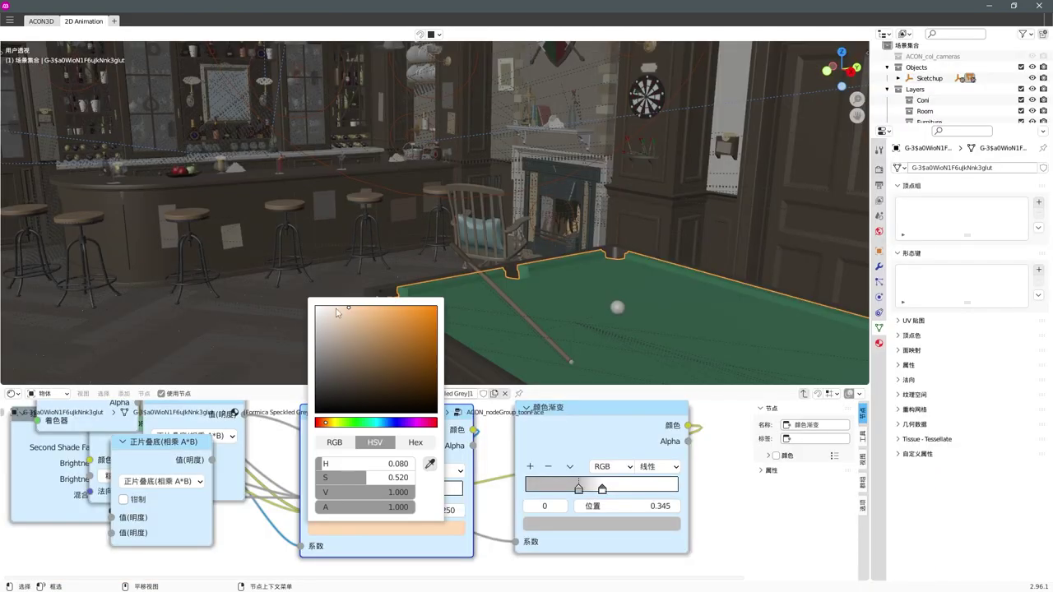
{"action": "left_click", "coordinate": [38, 23]}
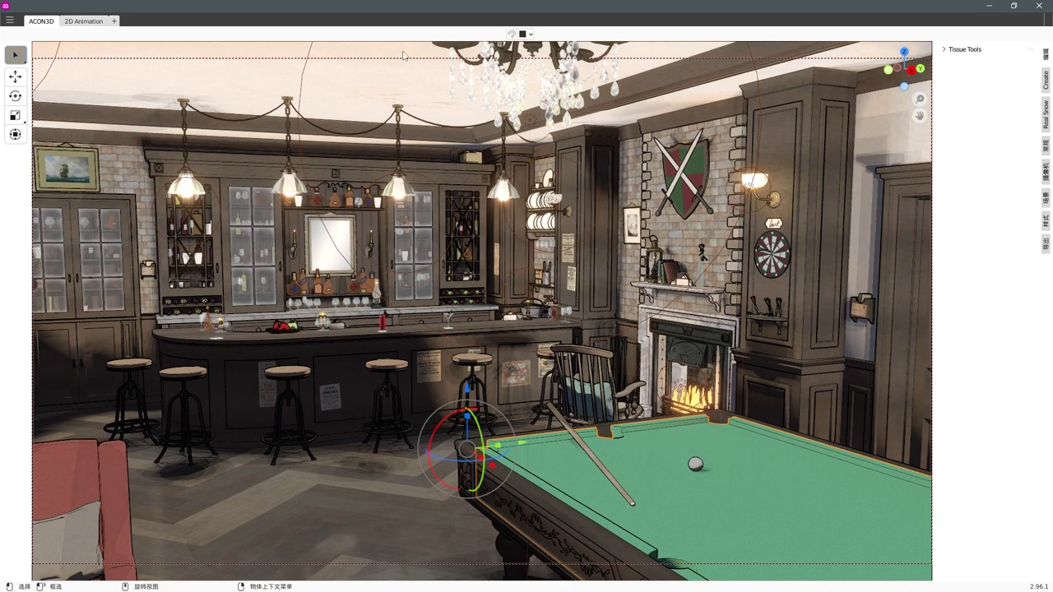
{"action": "left_click", "coordinate": [1047, 226]}
{"action": "left_click_drag", "start_coordinate": [997, 173], "coordinate": [972, 174]}
In the Style sidebar's sunlight settings, set altitude to 194° and azimuth to 111°.
{"action": "left_click", "coordinate": [79, 22]}
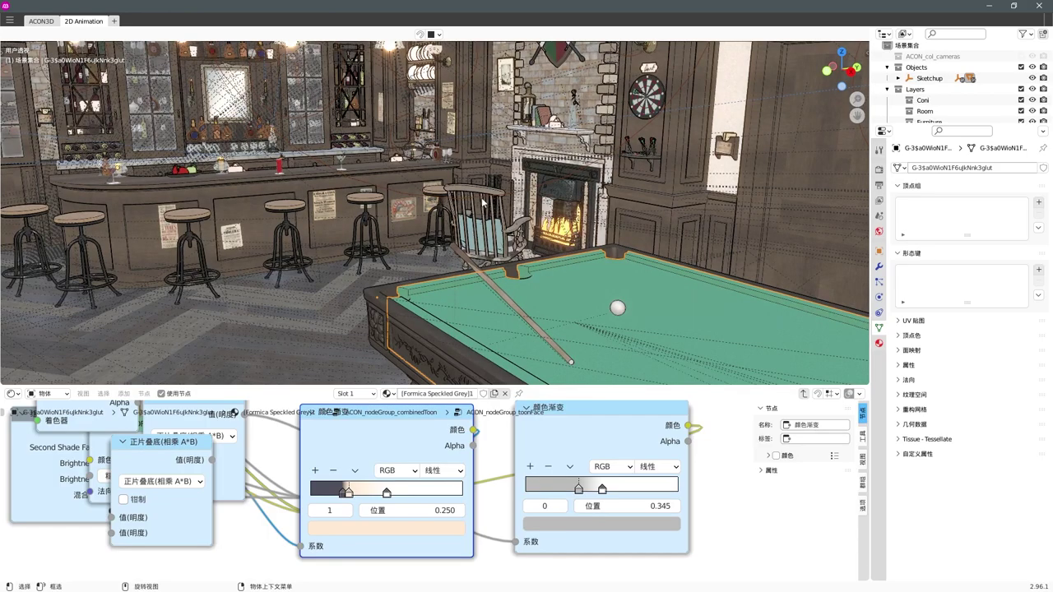
{"action": "left_click", "coordinate": [863, 119]}
{"action": "left_click", "coordinate": [862, 171]}
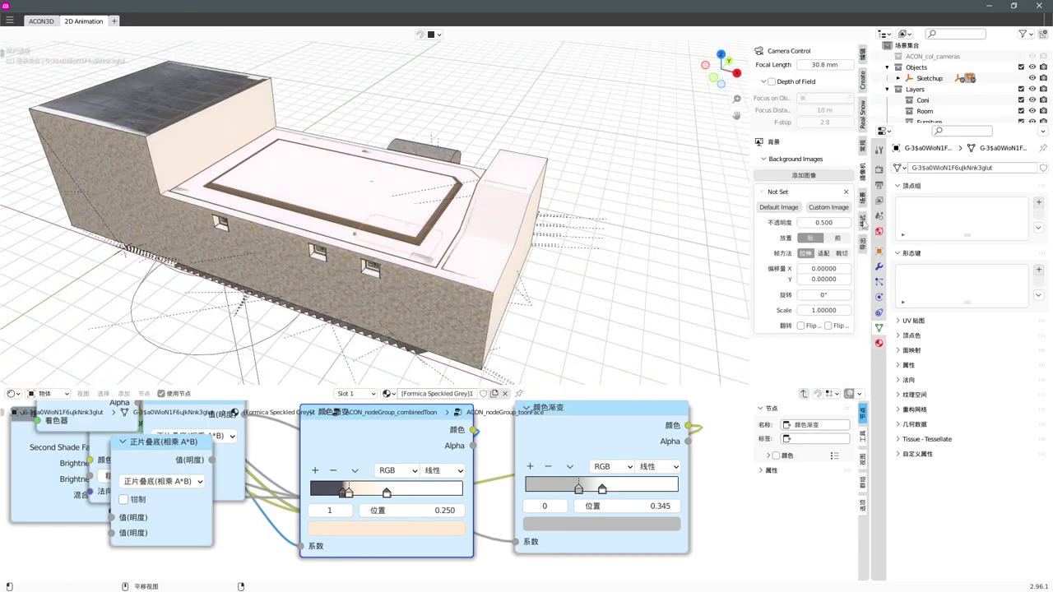
{"action": "left_click", "coordinate": [863, 220]}
{"action": "left_click", "coordinate": [864, 237]}
{"action": "left_click", "coordinate": [863, 220]}
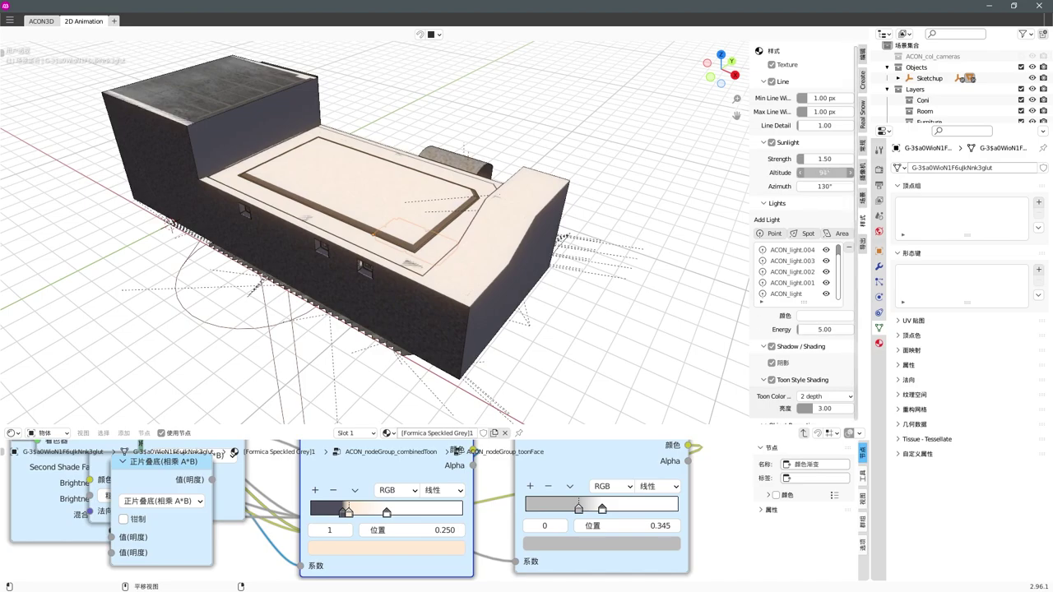
{"action": "left_click_drag", "start_coordinate": [822, 173], "coordinate": [847, 173]}
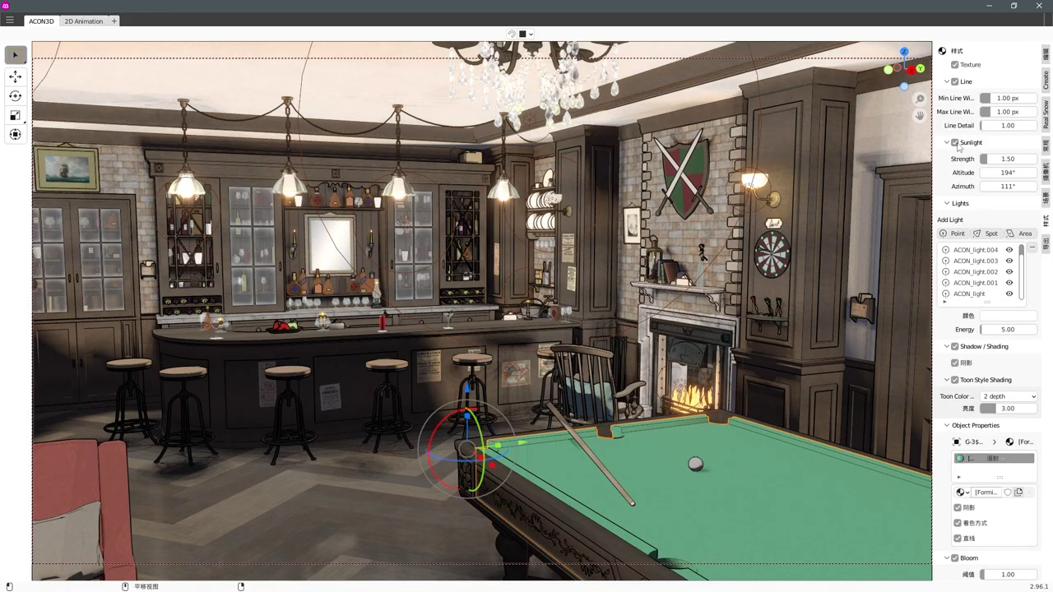
Switch off the sunlight and save the scene.
{"action": "left_click", "coordinate": [955, 143]}
{"action": "key", "text": "ctrl+s"}
{"action": "left_click", "coordinate": [84, 20]}
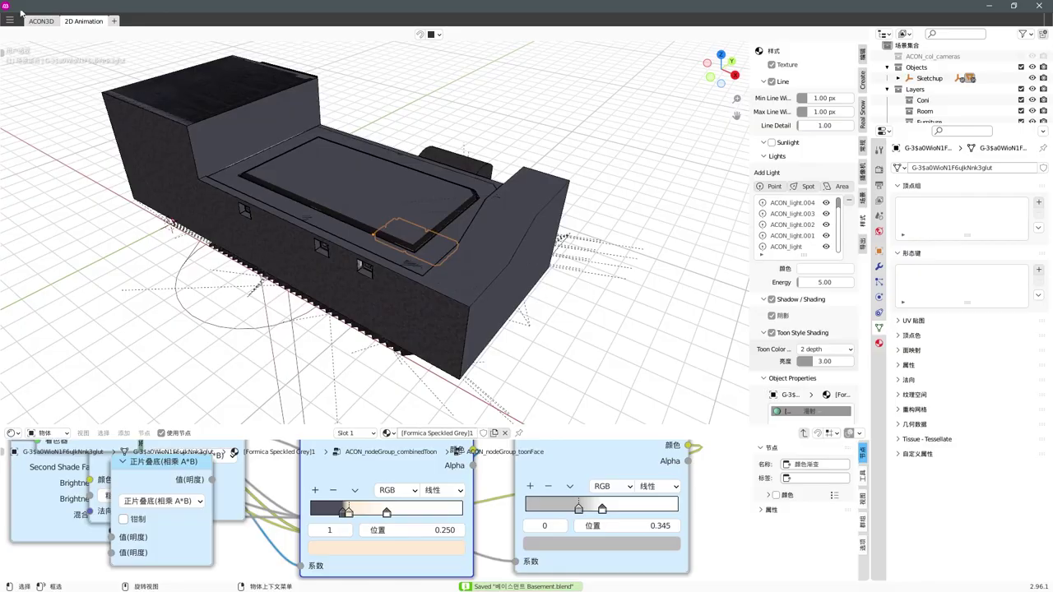
{"action": "left_click", "coordinate": [41, 21]}
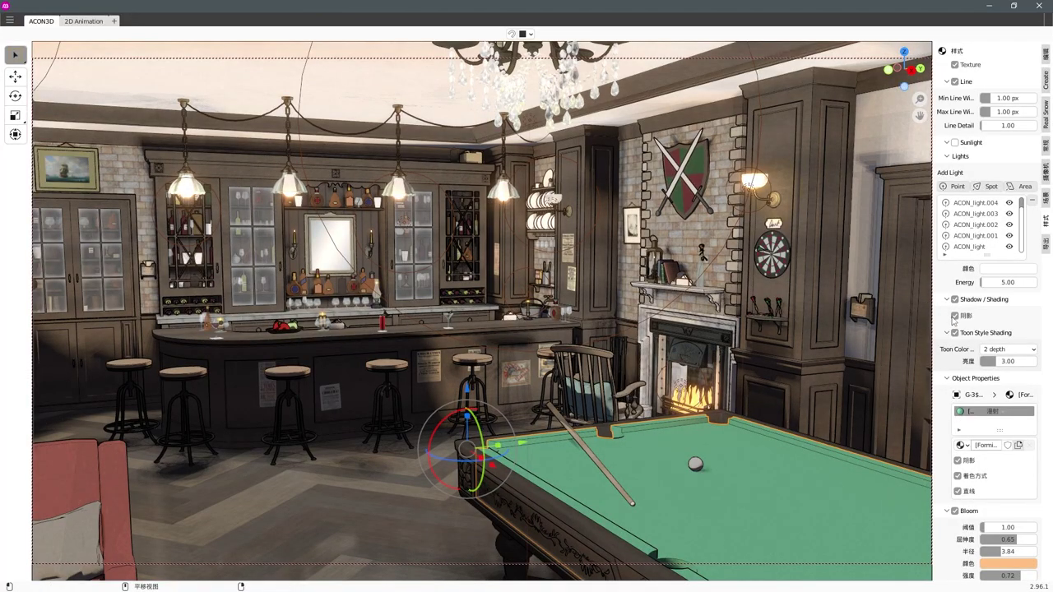
Toggle Shadow and Toon Style Shading off and back on to compare the render.
{"action": "left_click", "coordinate": [955, 316]}
{"action": "left_click", "coordinate": [955, 316]}
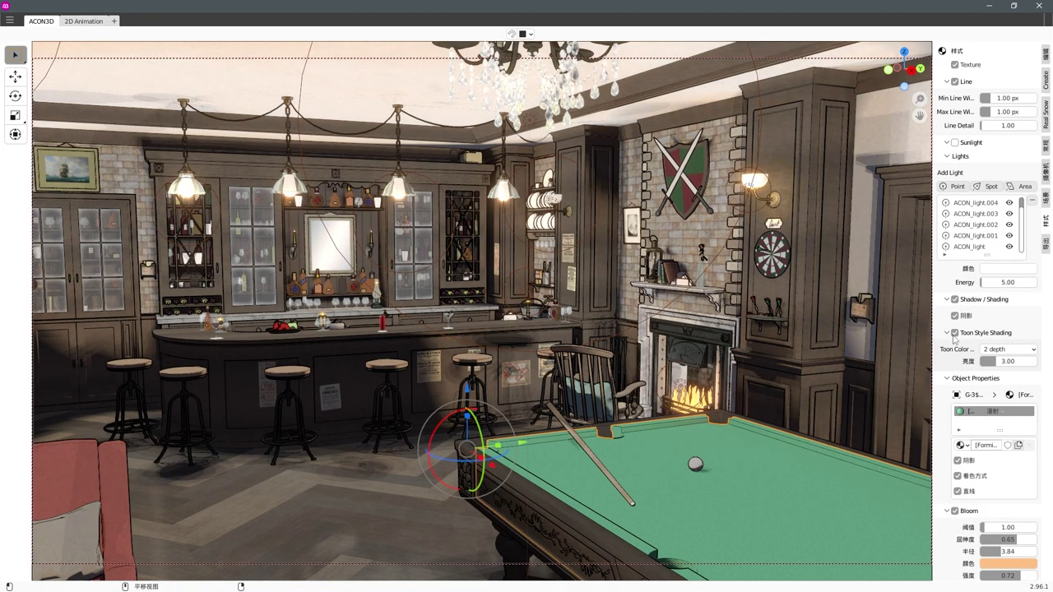
{"action": "left_click", "coordinate": [954, 332]}
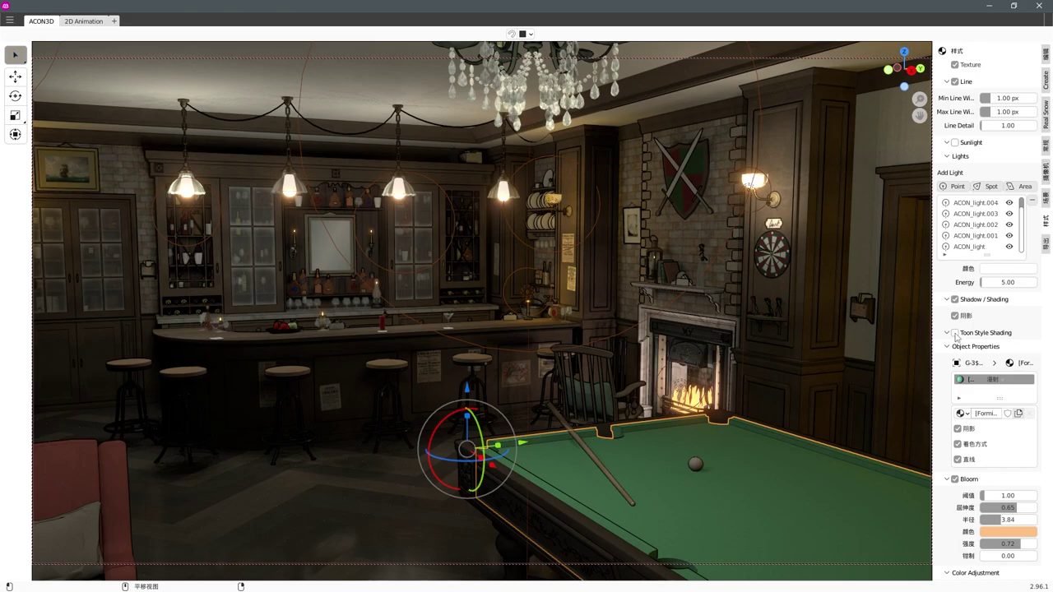
{"action": "left_click", "coordinate": [955, 332]}
Lower the toon shading brightness to 2.00, save, and change the viewport shading mode.
{"action": "left_click_drag", "start_coordinate": [996, 361], "coordinate": [987, 366]}
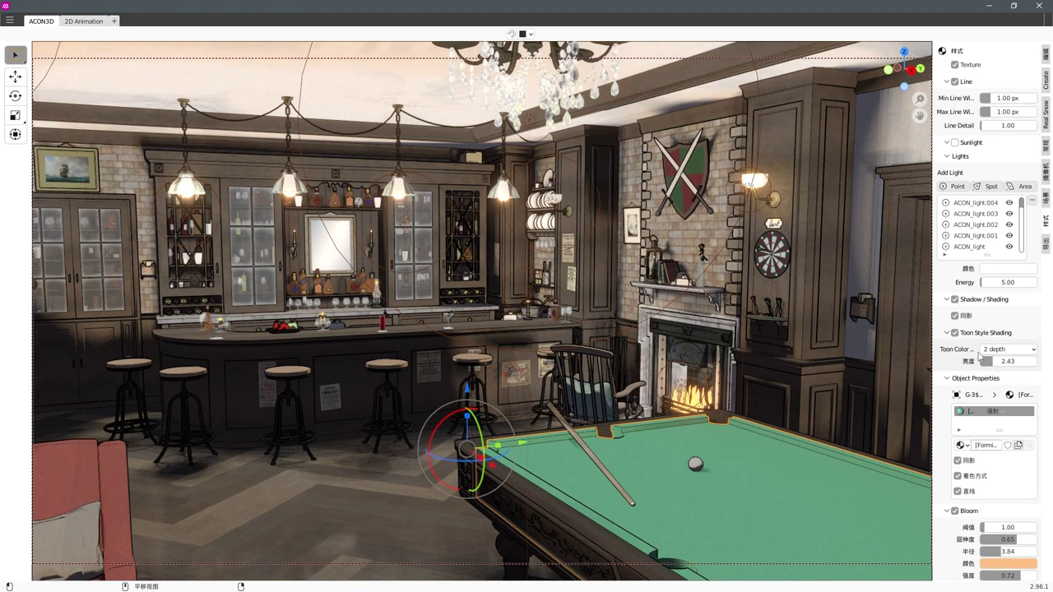
{"action": "type", "text": "2"}
{"action": "key", "text": "Return"}
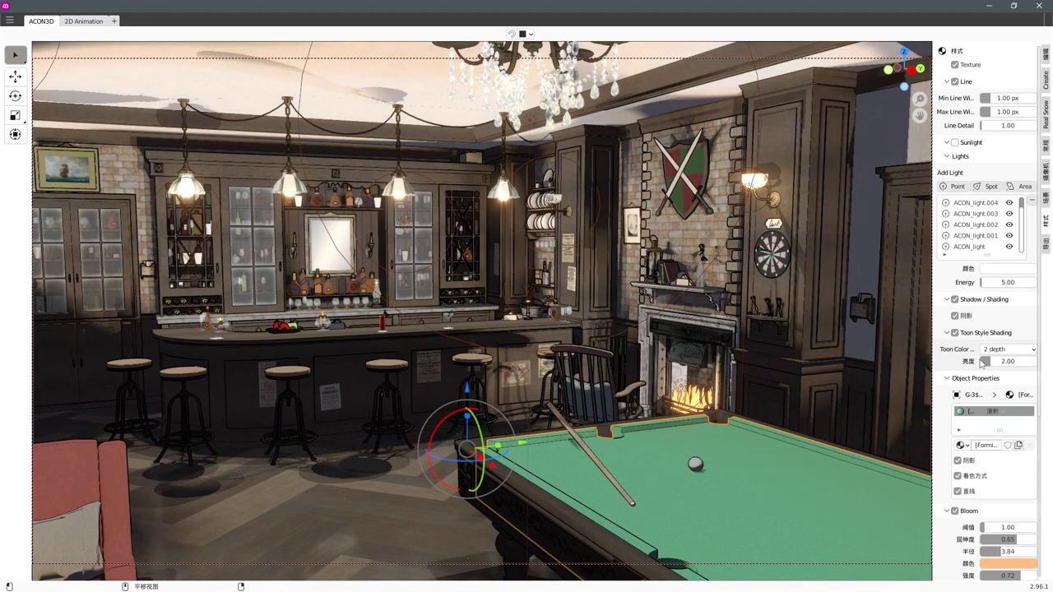
{"action": "key", "text": "ctrl+s"}
{"action": "key", "text": "z"}
{"action": "left_click", "coordinate": [575, 241]}
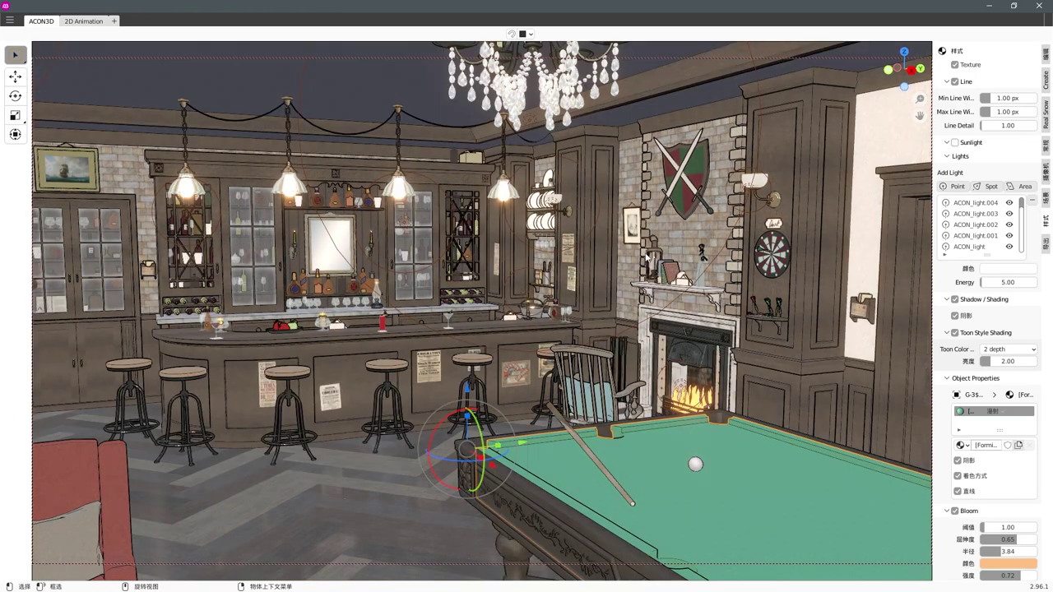
{"action": "left_click", "coordinate": [84, 21]}
Filter the Outliner for 'MSPcHyA3r' and select the group holding the front bar stool.
{"action": "scroll", "coordinate": [950, 183], "scroll_direction": "down", "scroll_amount": 5}
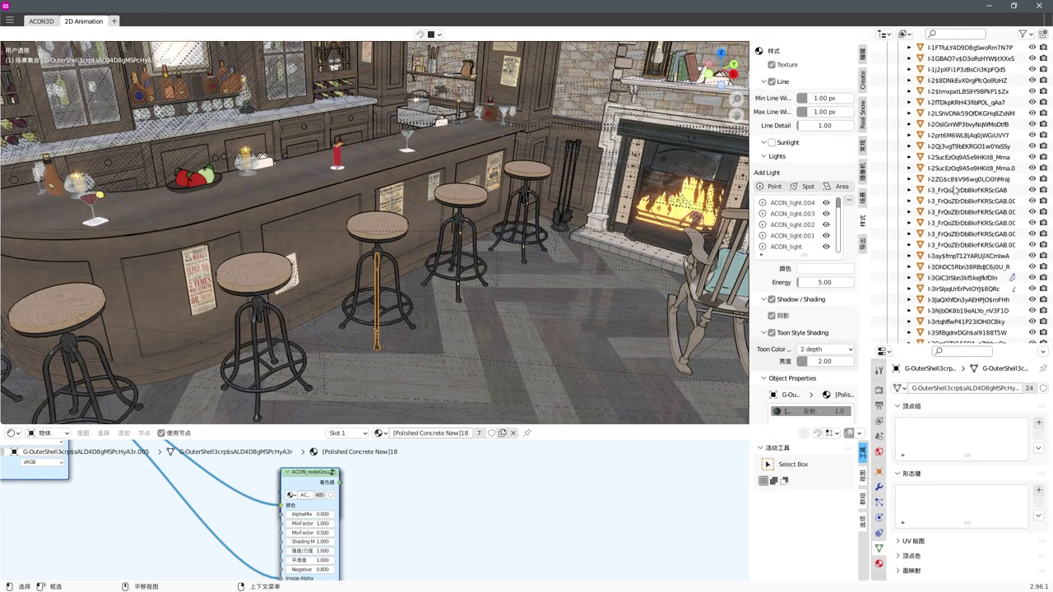
{"action": "scroll", "coordinate": [946, 174], "scroll_direction": "up", "scroll_amount": 2}
{"action": "scroll", "coordinate": [944, 168], "scroll_direction": "up", "scroll_amount": 3}
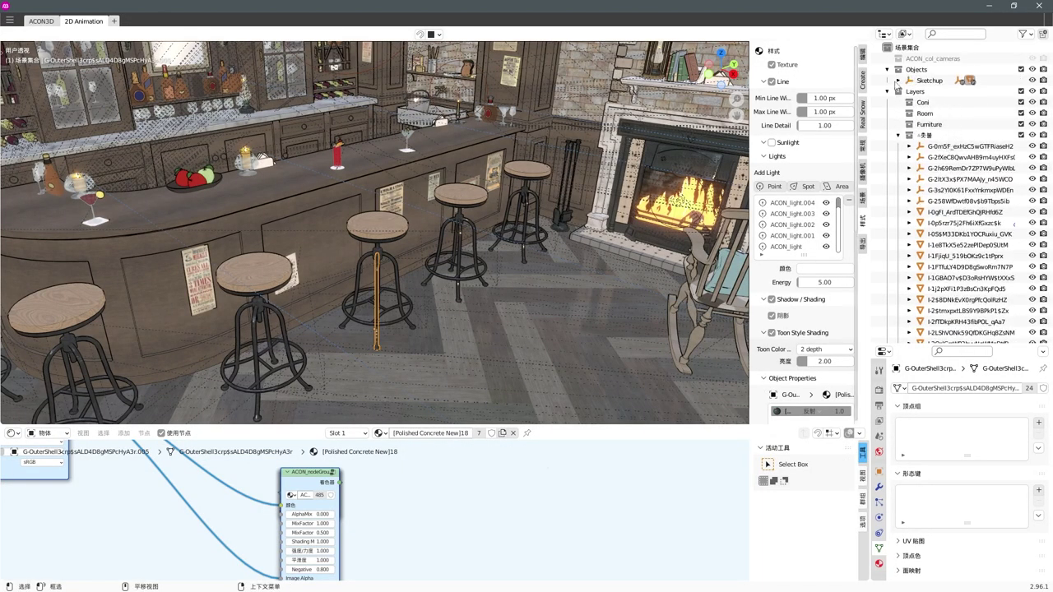
{"action": "left_click", "coordinate": [897, 80]}
{"action": "scroll", "coordinate": [933, 162], "scroll_direction": "down", "scroll_amount": 4}
{"action": "scroll", "coordinate": [934, 161], "scroll_direction": "down", "scroll_amount": 4}
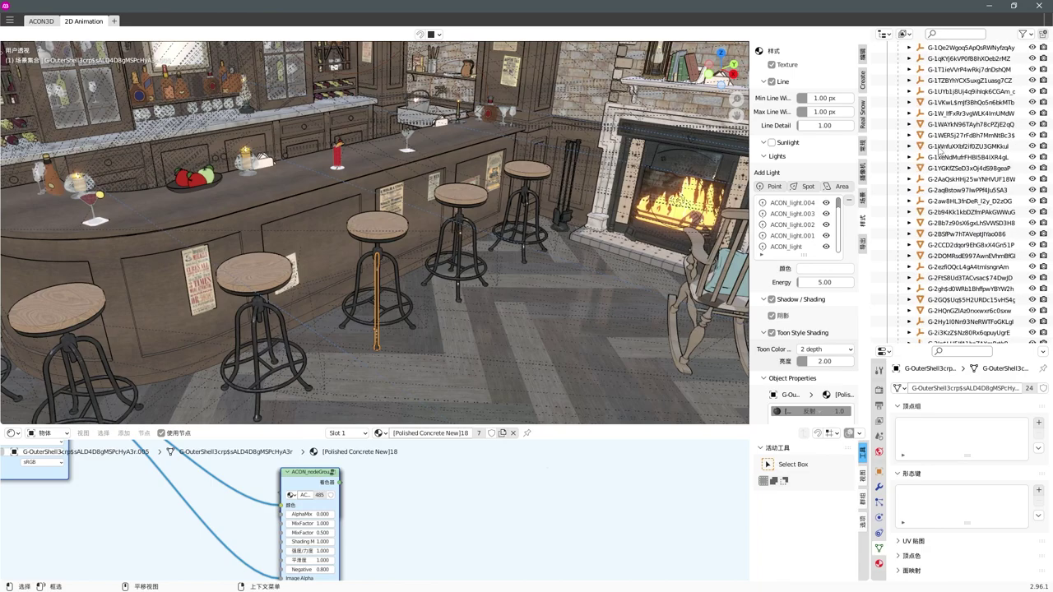
{"action": "scroll", "coordinate": [936, 159], "scroll_direction": "down", "scroll_amount": 4}
{"action": "scroll", "coordinate": [937, 156], "scroll_direction": "down", "scroll_amount": 4}
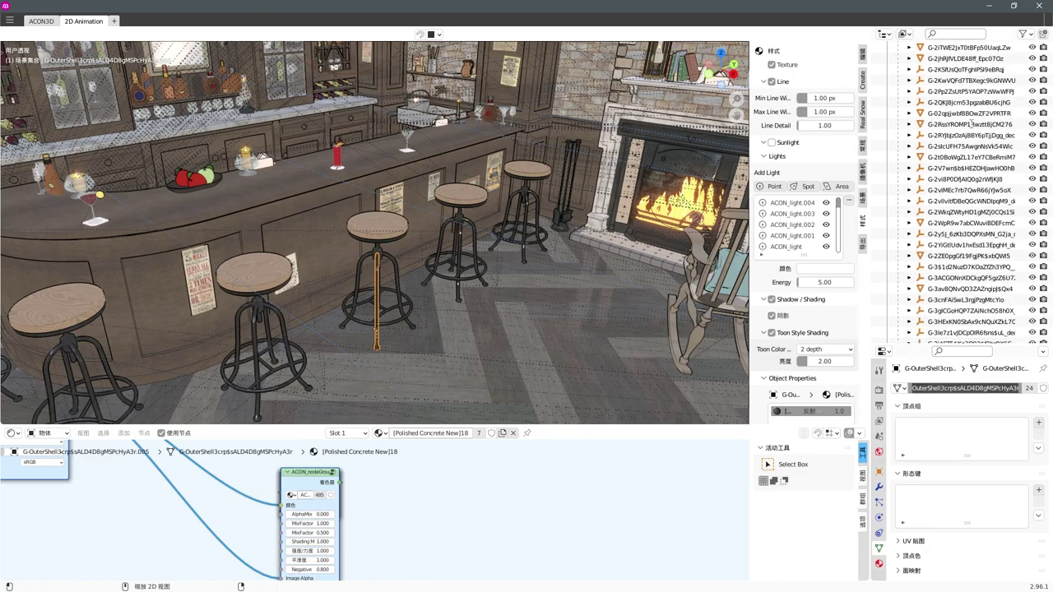
{"action": "type", "text": "MSPcHyA3r"}
{"action": "key", "text": "Return"}
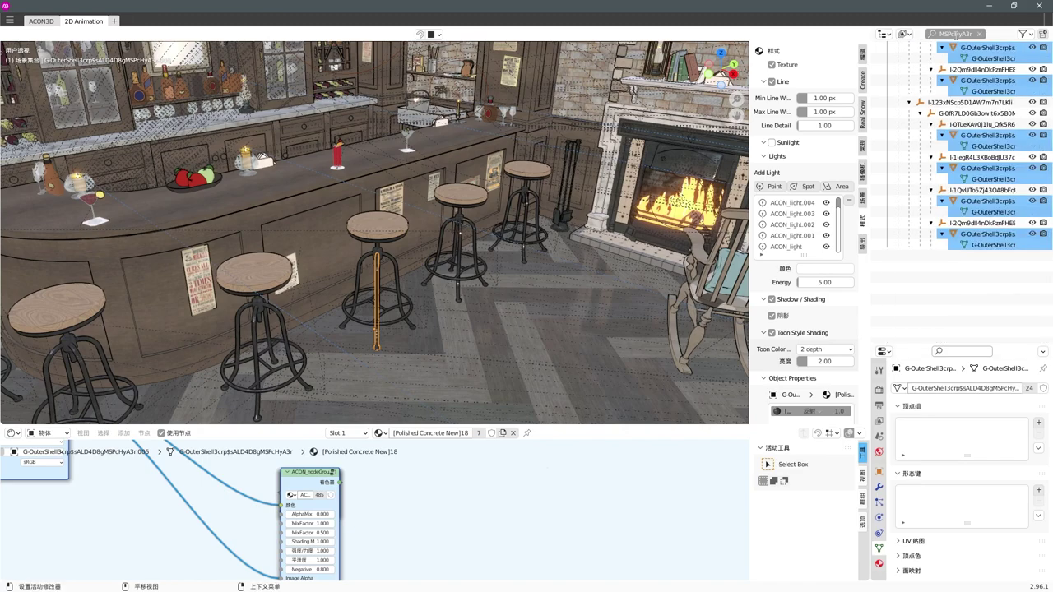
{"action": "scroll", "coordinate": [946, 136], "scroll_direction": "down", "scroll_amount": 3}
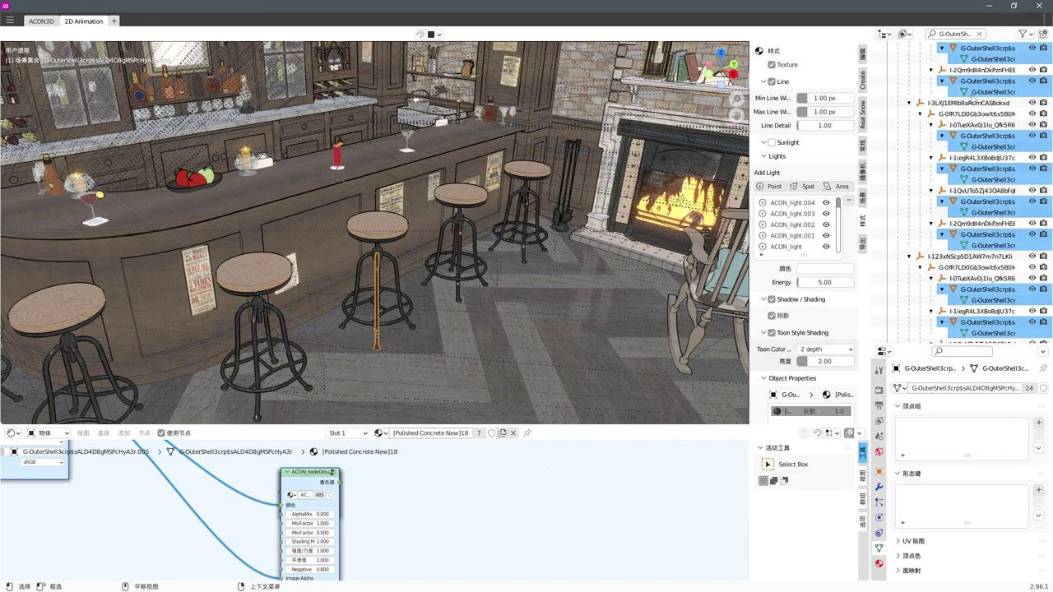
{"action": "scroll", "coordinate": [933, 164], "scroll_direction": "down", "scroll_amount": 3}
{"action": "scroll", "coordinate": [921, 194], "scroll_direction": "down", "scroll_amount": 3}
{"action": "left_click", "coordinate": [946, 214]}
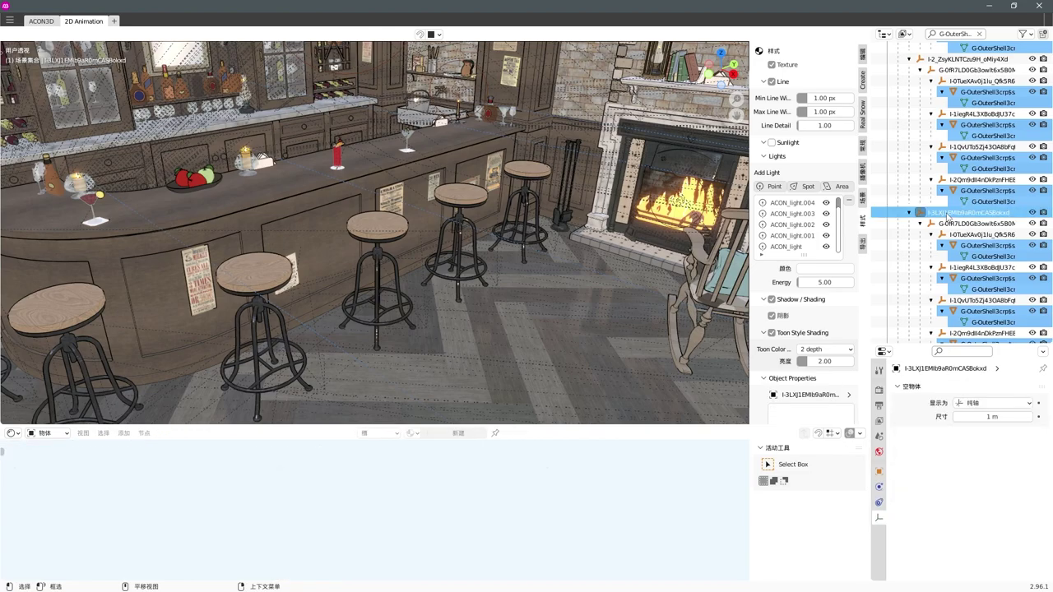
Move the stool along the X axis on the floor in front of the bar counter.
{"action": "key", "text": "t"}
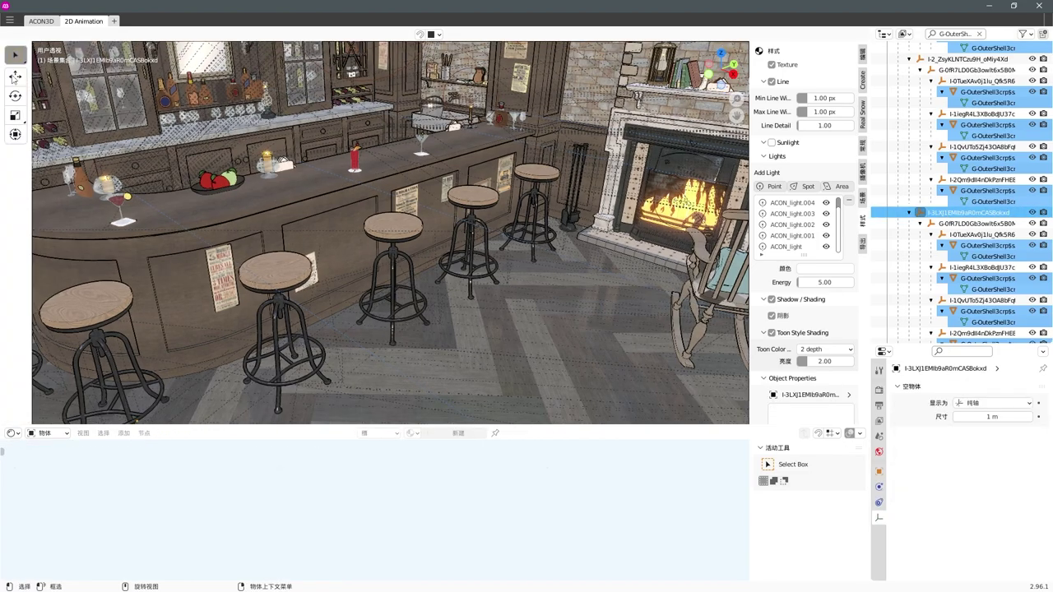
{"action": "middle_click_drag", "start_coordinate": [236, 321], "coordinate": [280, 294]}
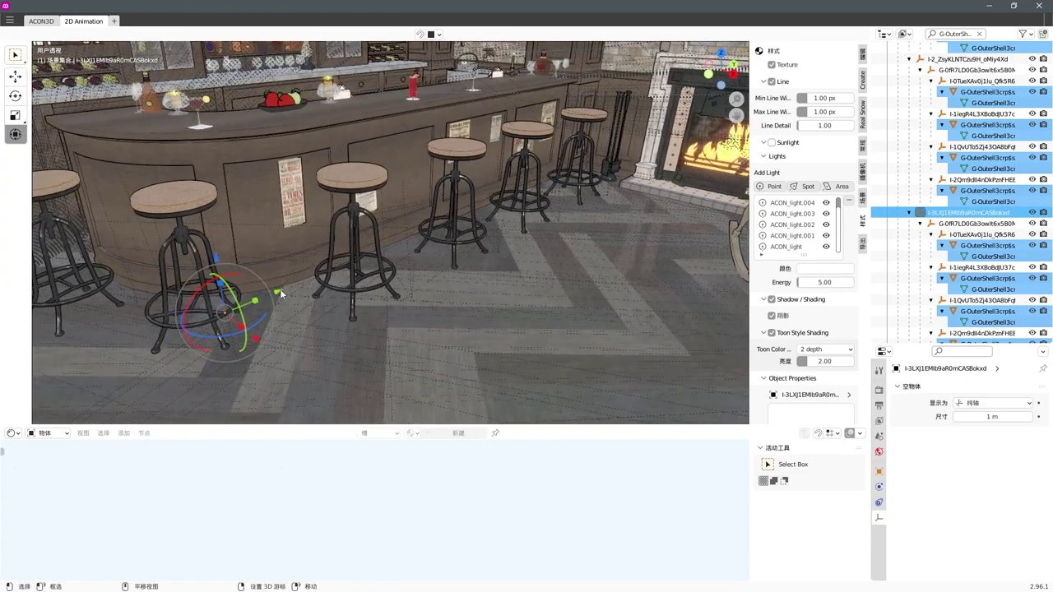
{"action": "key", "text": "g"}
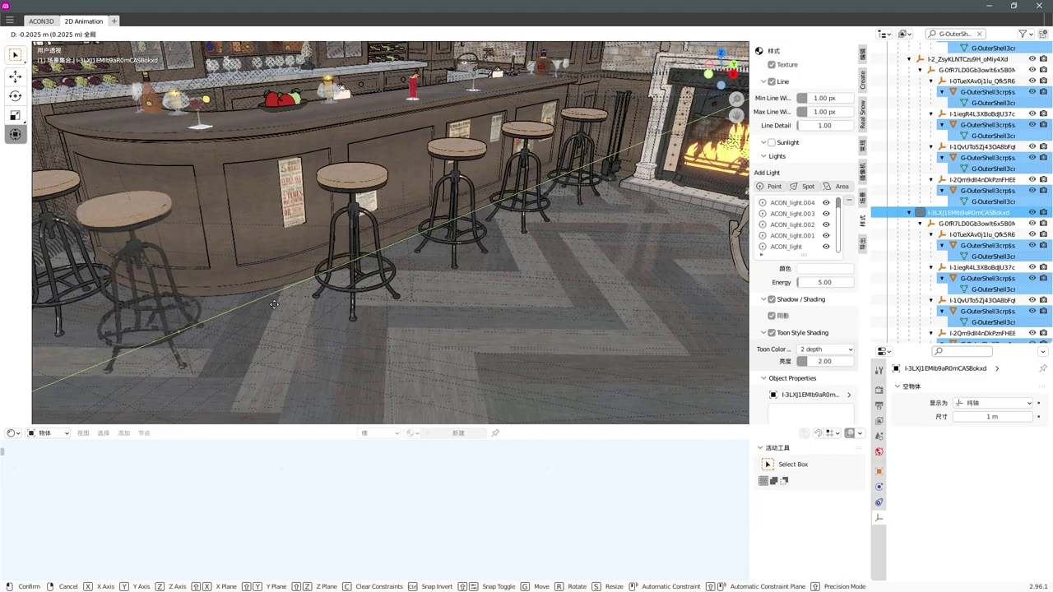
{"action": "left_click", "coordinate": [227, 337]}
{"action": "mouse_move", "coordinate": [250, 348]}
{"action": "left_mouse_down"}
{"action": "mouse_move", "coordinate": [346, 401]}
{"action": "mouse_move", "coordinate": [340, 309]}
{"action": "left_mouse_up"}
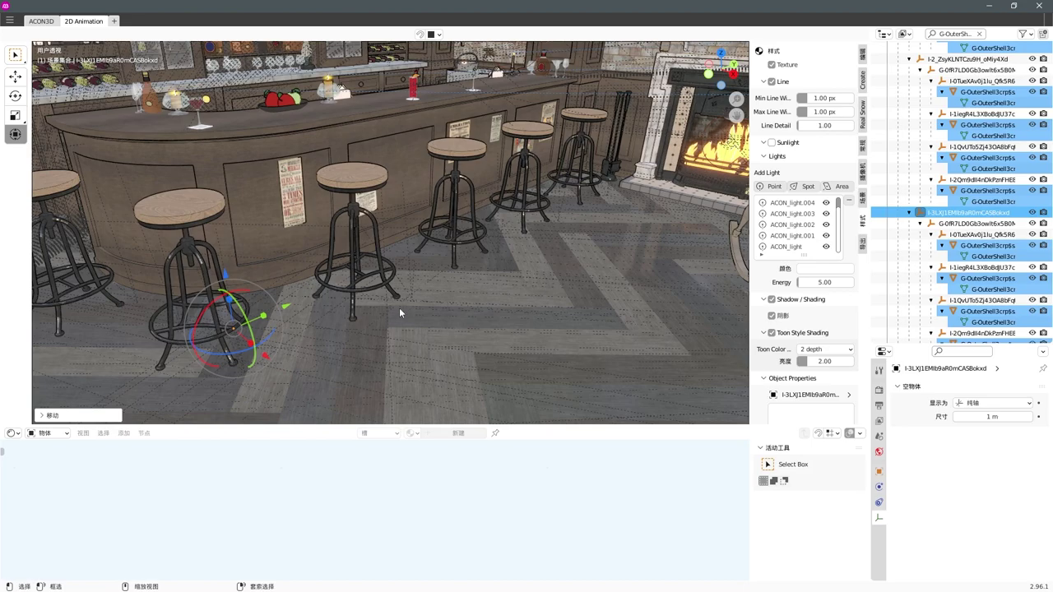
{"action": "mouse_move", "coordinate": [398, 312]}
{"action": "middle_mouse_down"}
{"action": "mouse_move", "coordinate": [359, 311]}
{"action": "mouse_move", "coordinate": [458, 263]}
{"action": "middle_mouse_up"}
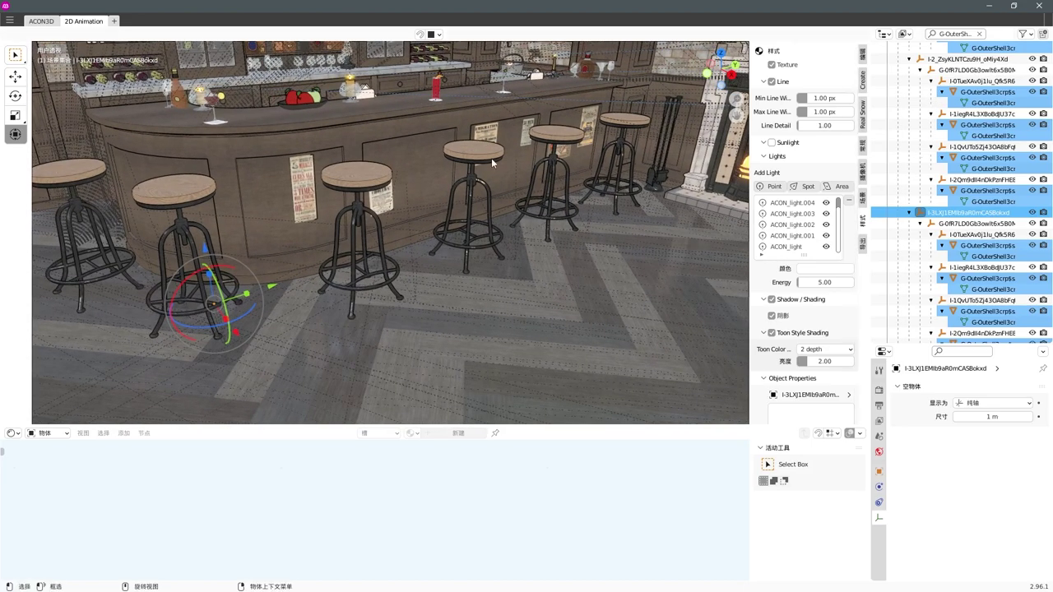
{"action": "left_click", "coordinate": [488, 183]}
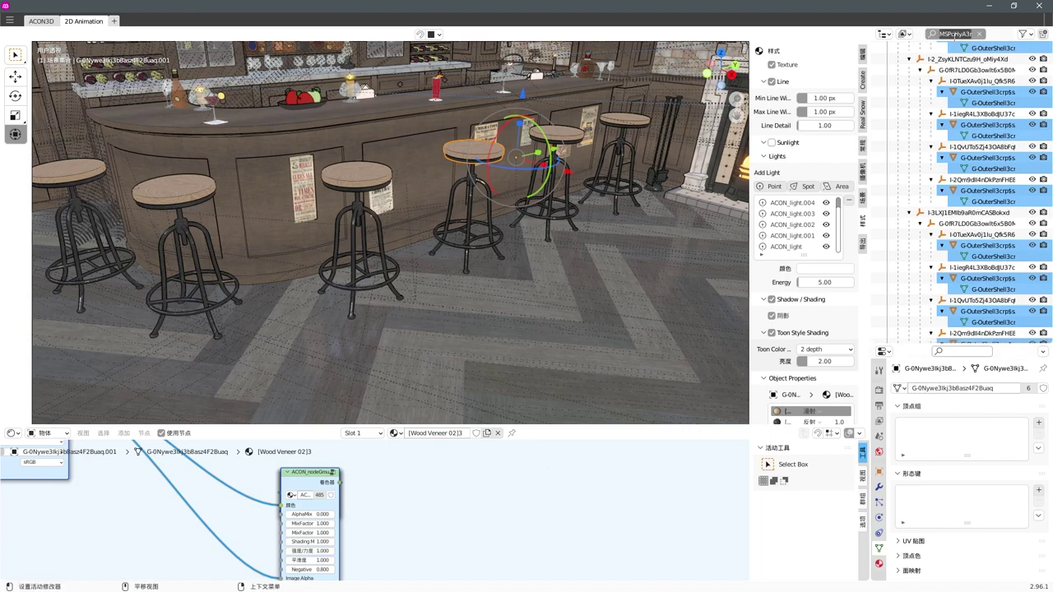
Filter the Outliner to the sz4F2Buaq stool and select its parent group.
{"action": "left_click", "coordinate": [957, 34]}
{"action": "key", "text": "BackSpace"}
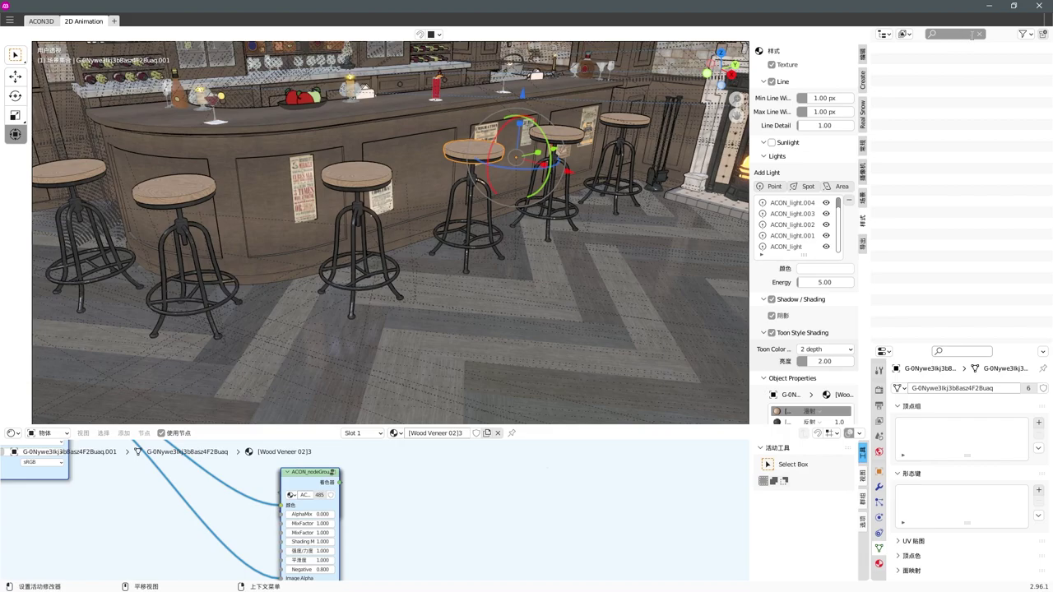
{"action": "key", "text": "Return"}
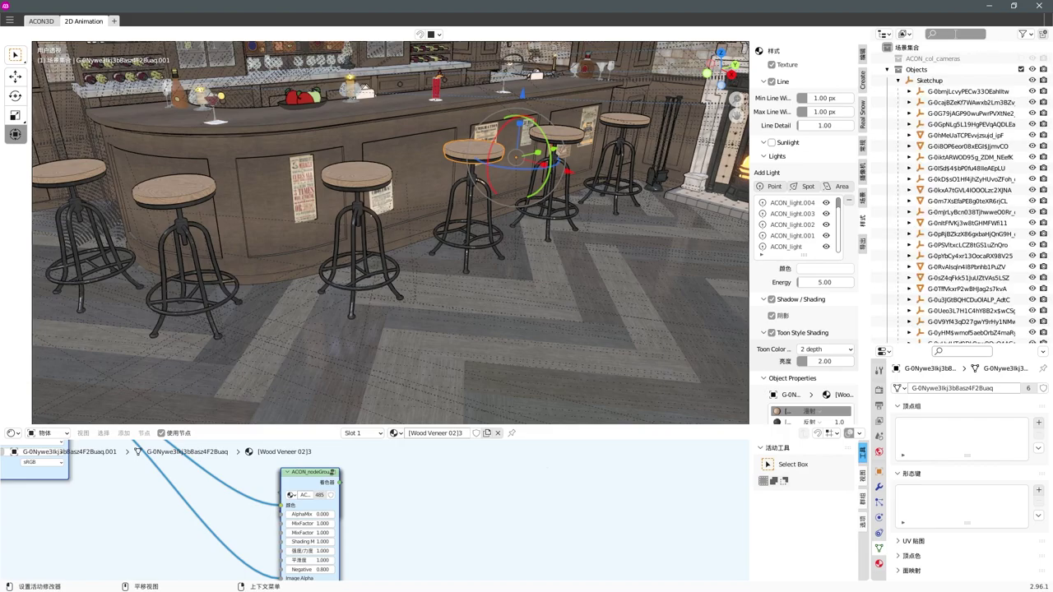
{"action": "key", "text": "ctrl+v"}
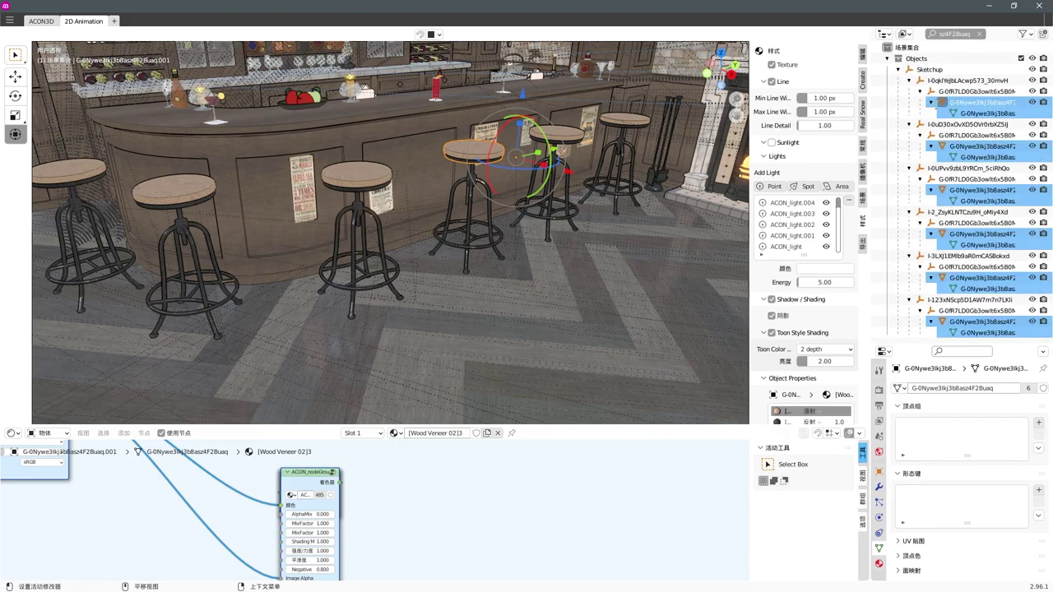
{"action": "left_click", "coordinate": [946, 91]}
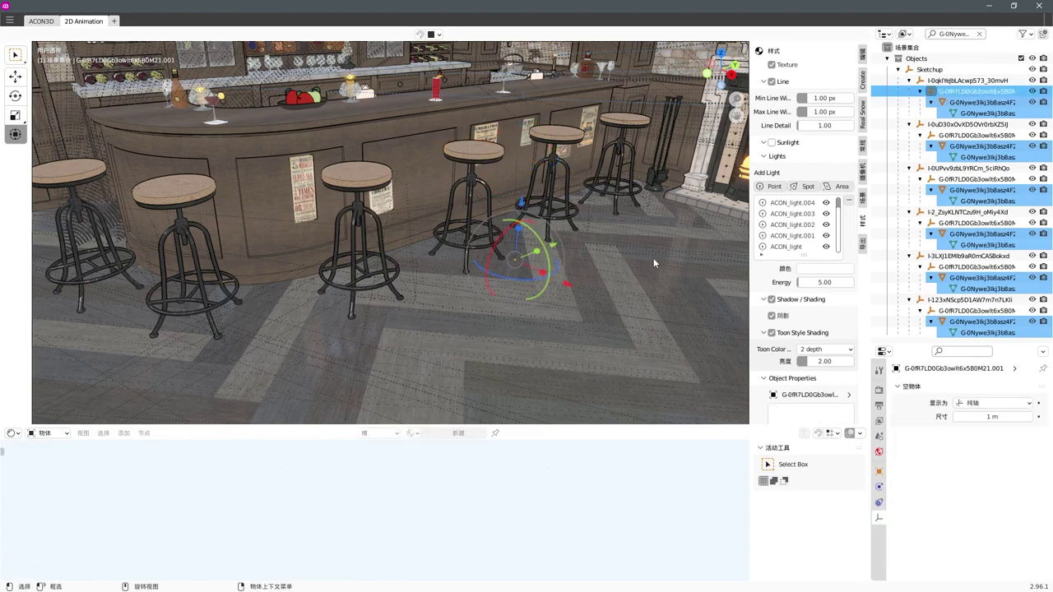
Slide the stool along the X axis and turn it around its pivot.
{"action": "left_click_drag", "start_coordinate": [566, 293], "coordinate": [580, 291]}
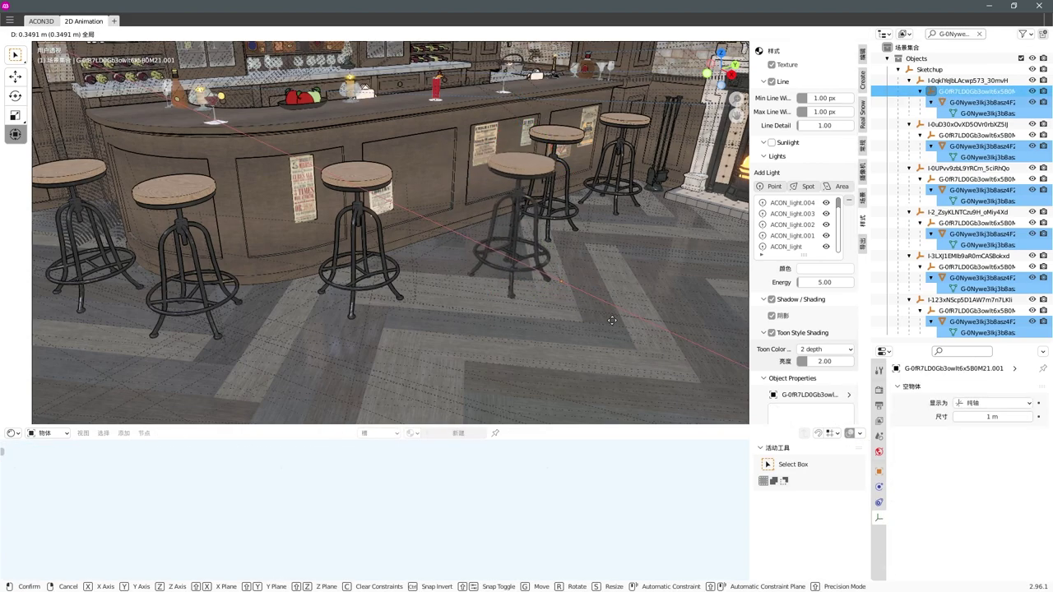
{"action": "left_click_drag", "start_coordinate": [613, 331], "coordinate": [612, 332]}
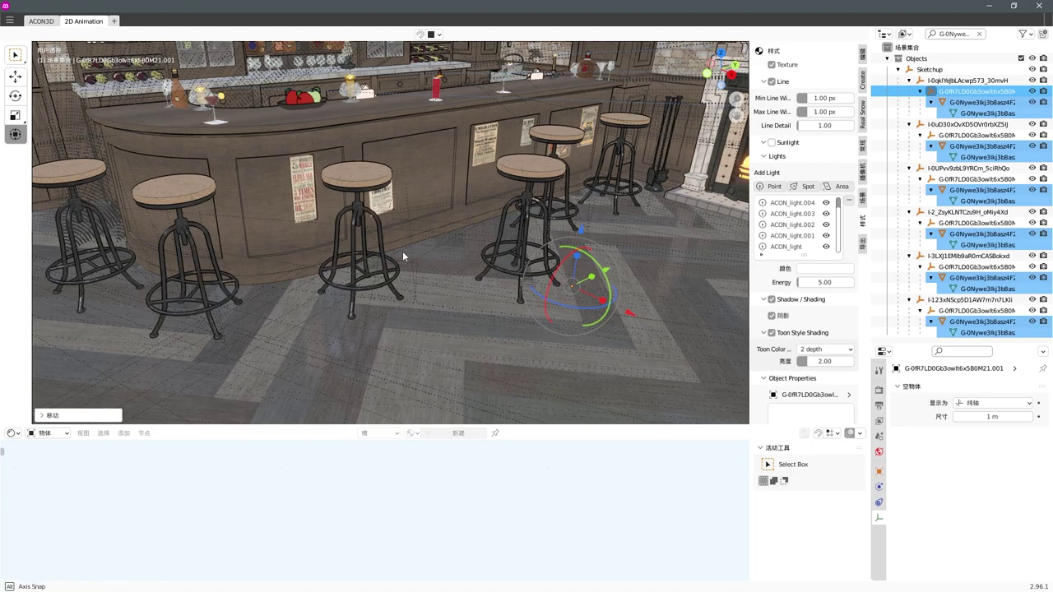
{"action": "scroll", "coordinate": [353, 259], "scroll_direction": "up", "scroll_amount": 2}
{"action": "key", "text": "shift+grave"}
{"action": "left_click", "coordinate": [441, 365]}
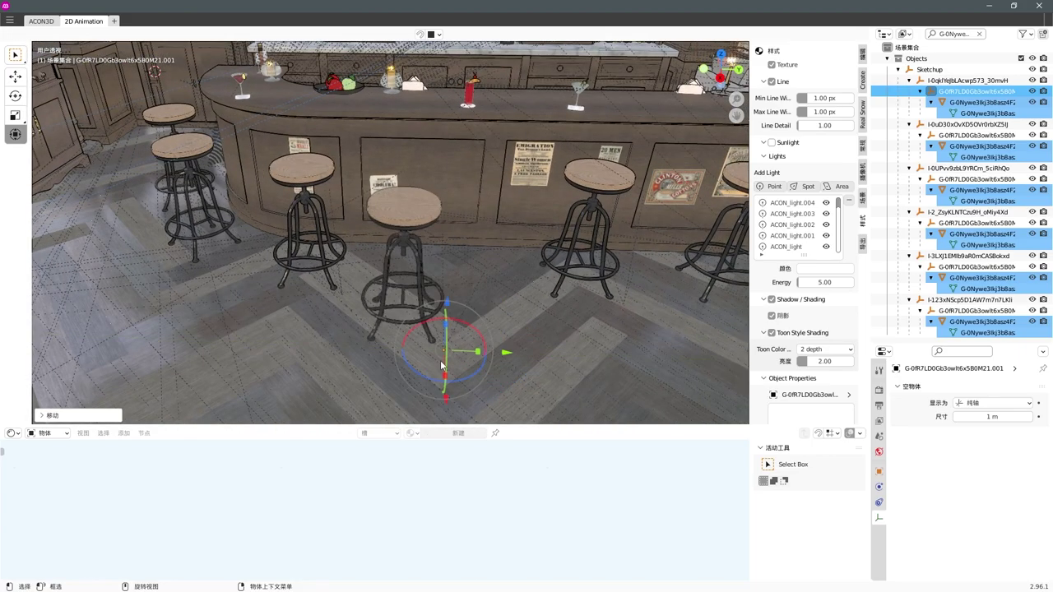
{"action": "mouse_move", "coordinate": [440, 365]}
{"action": "left_mouse_down"}
{"action": "mouse_move", "coordinate": [481, 359]}
{"action": "mouse_move", "coordinate": [427, 323]}
{"action": "left_mouse_up"}
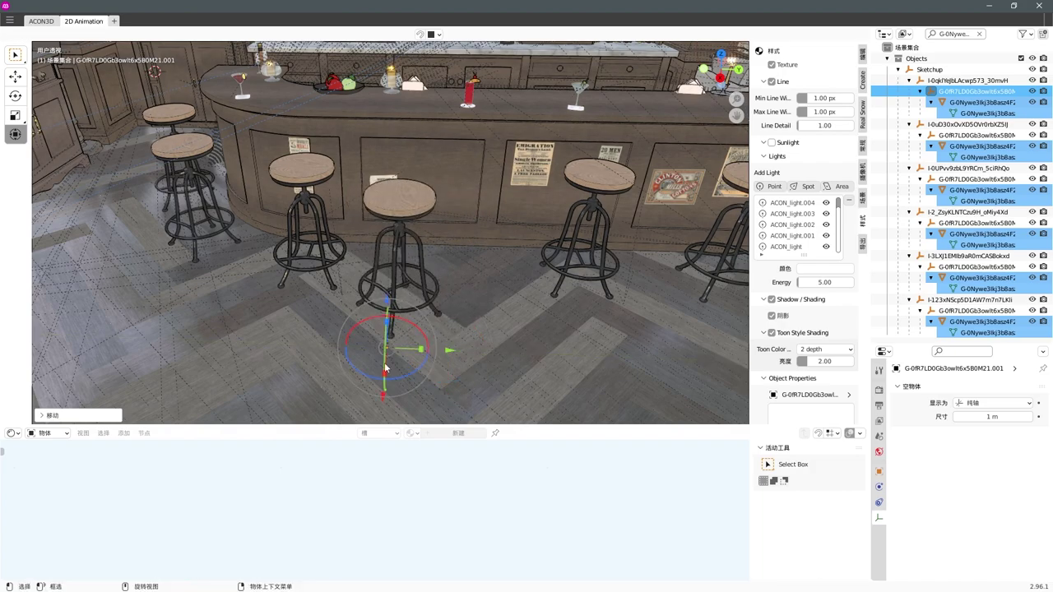
{"action": "left_click_drag", "start_coordinate": [382, 401], "coordinate": [382, 380]}
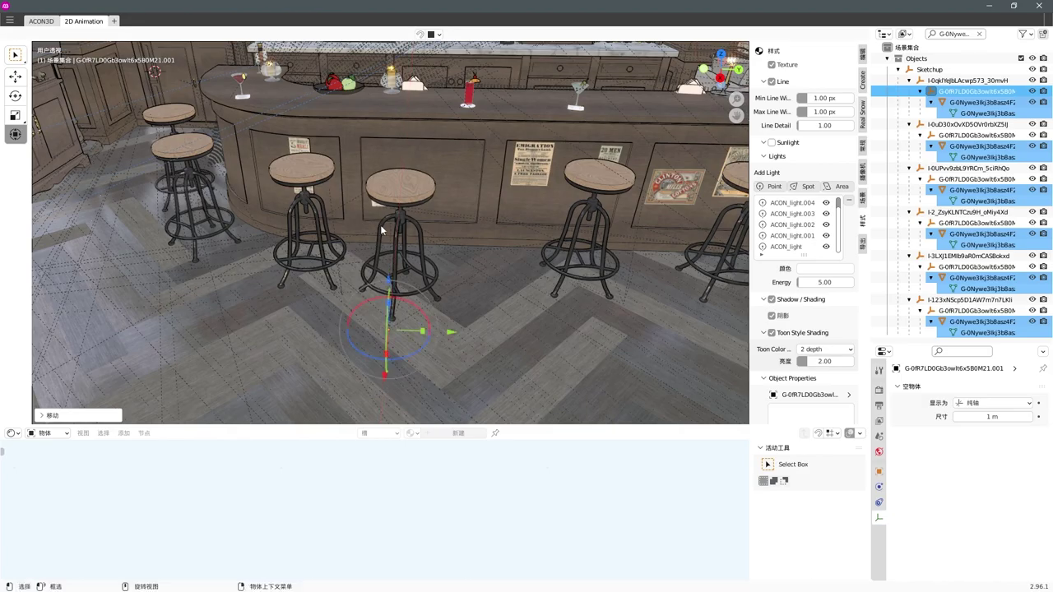
From a higher view, place the stool further to the right and confirm it.
{"action": "middle_click_drag", "start_coordinate": [381, 231], "coordinate": [381, 198]}
{"action": "mouse_move", "coordinate": [492, 157]}
{"action": "middle_mouse_down"}
{"action": "mouse_move", "coordinate": [428, 203]}
{"action": "mouse_move", "coordinate": [457, 227]}
{"action": "mouse_move", "coordinate": [396, 375]}
{"action": "mouse_move", "coordinate": [431, 419]}
{"action": "mouse_move", "coordinate": [387, 312]}
{"action": "middle_mouse_up"}
{"action": "left_click", "coordinate": [398, 409]}
{"action": "left_click", "coordinate": [410, 409]}
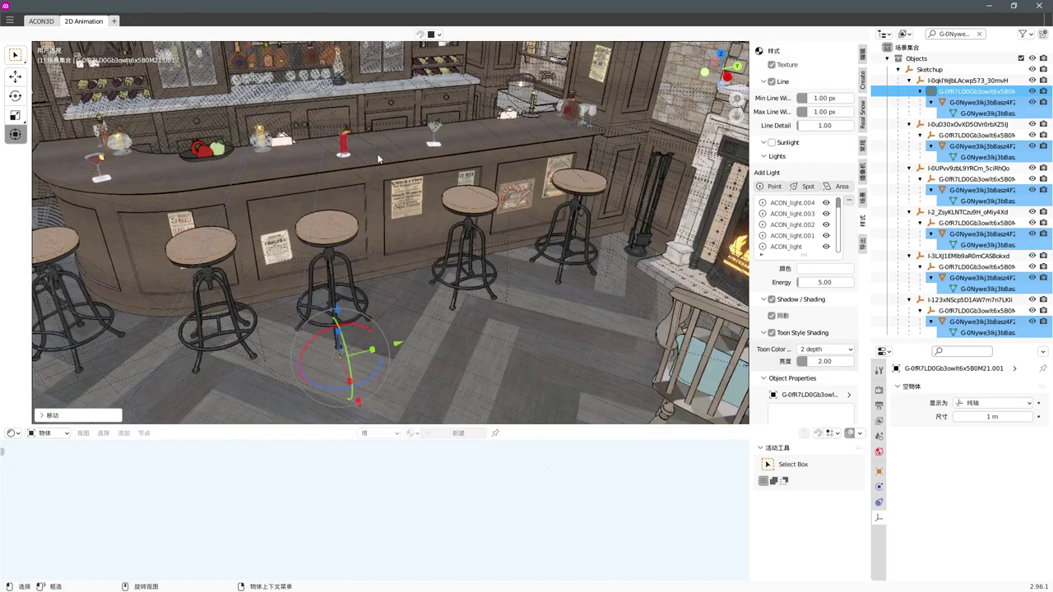
Zoom in on the counter and move a black chess piece on the board.
{"action": "scroll", "coordinate": [379, 247], "scroll_direction": "up", "scroll_amount": 3}
{"action": "mouse_move", "coordinate": [379, 247]}
{"action": "middle_mouse_down"}
{"action": "mouse_move", "coordinate": [360, 163]}
{"action": "mouse_move", "coordinate": [283, 302]}
{"action": "mouse_move", "coordinate": [464, 238]}
{"action": "mouse_move", "coordinate": [459, 266]}
{"action": "mouse_move", "coordinate": [364, 264]}
{"action": "mouse_move", "coordinate": [514, 280]}
{"action": "middle_mouse_up"}
{"action": "scroll", "coordinate": [283, 303], "scroll_direction": "up", "scroll_amount": 3}
{"action": "scroll", "coordinate": [428, 271], "scroll_direction": "up", "scroll_amount": 3}
{"action": "left_click", "coordinate": [514, 280]}
{"action": "left_click_drag", "start_coordinate": [467, 300], "coordinate": [436, 298]}
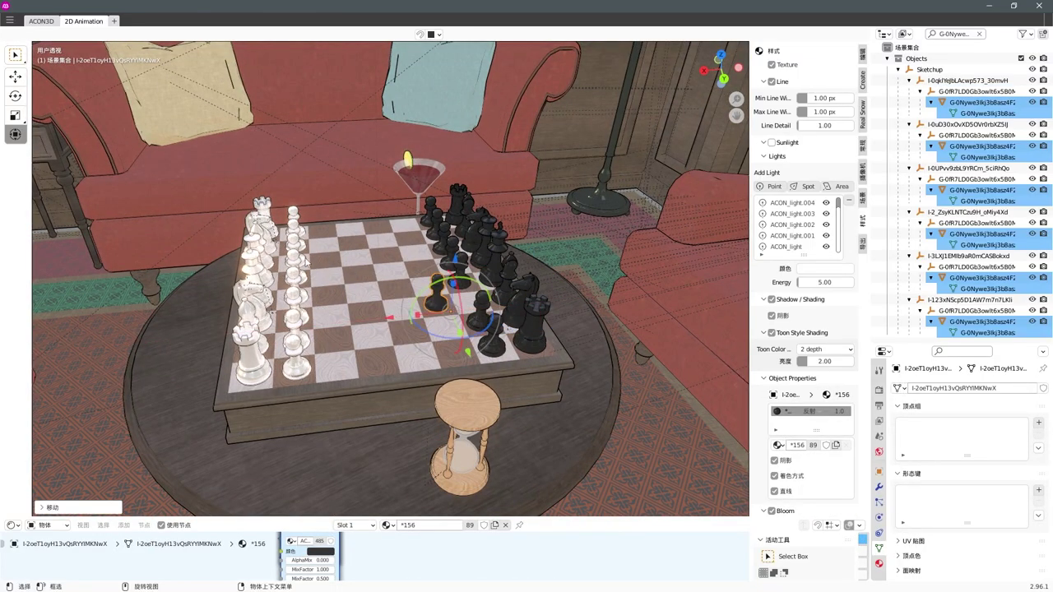
Move the white pawn to a new square on the chessboard.
{"action": "left_click", "coordinate": [245, 284]}
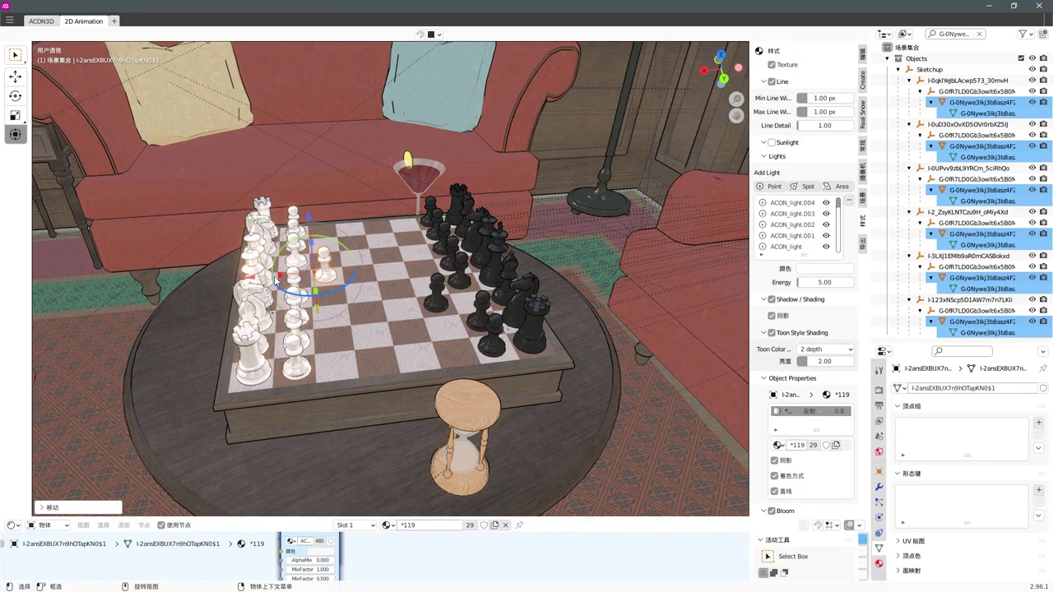
{"action": "key", "text": "g"}
{"action": "left_click", "coordinate": [301, 244]}
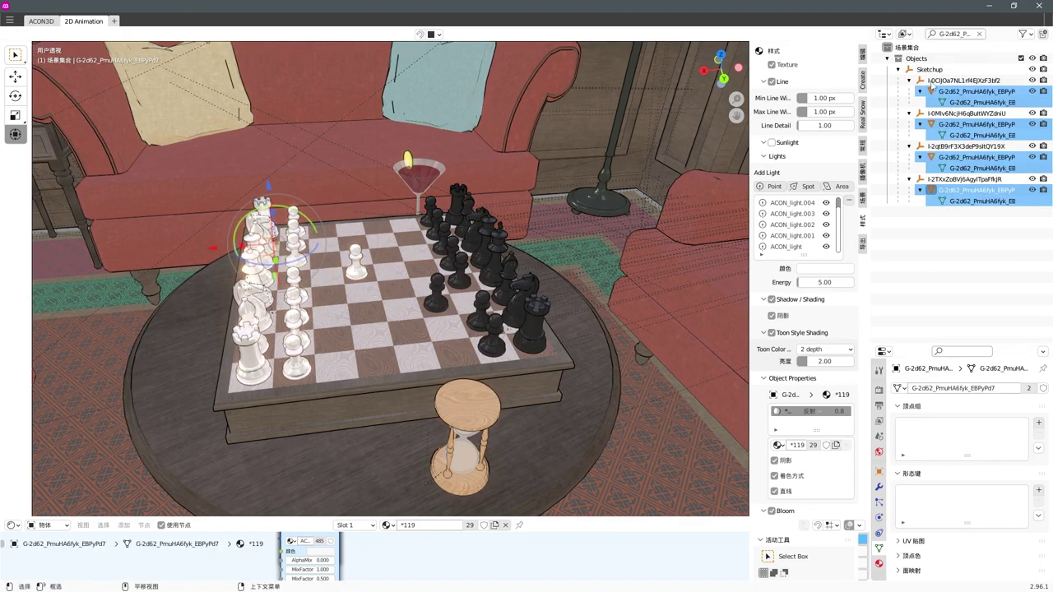
Move the white knight along the Y axis to a new position.
{"action": "left_click", "coordinate": [950, 145]}
{"action": "left_click", "coordinate": [962, 178]}
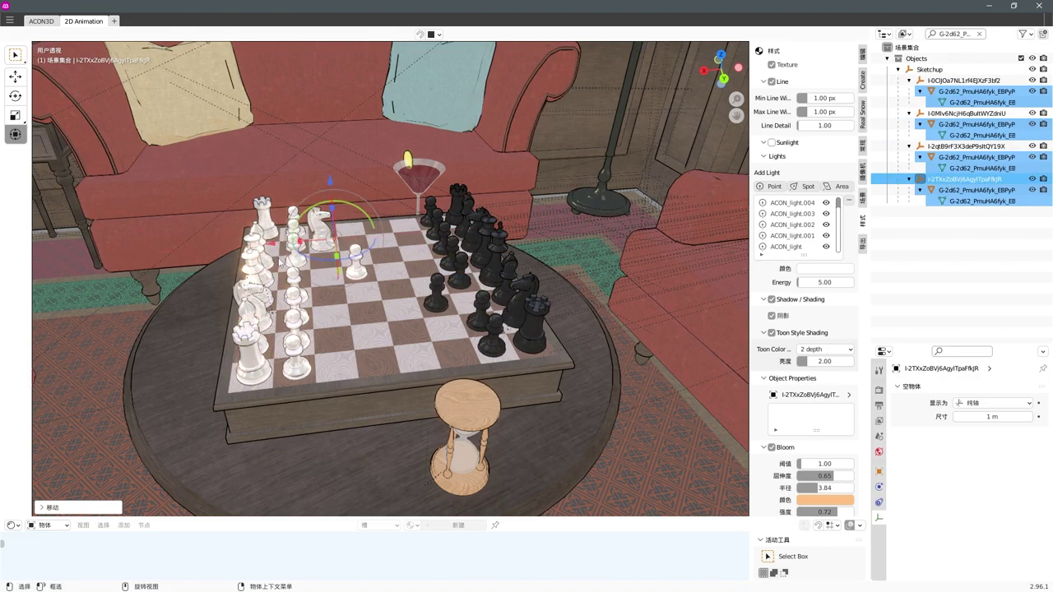
{"action": "key", "text": "g"}
{"action": "key", "text": "y"}
{"action": "left_click", "coordinate": [336, 286]}
Orbit the view and select the red sofa.
{"action": "middle_click_drag", "start_coordinate": [336, 286], "coordinate": [445, 208]}
{"action": "left_click", "coordinate": [396, 171]}
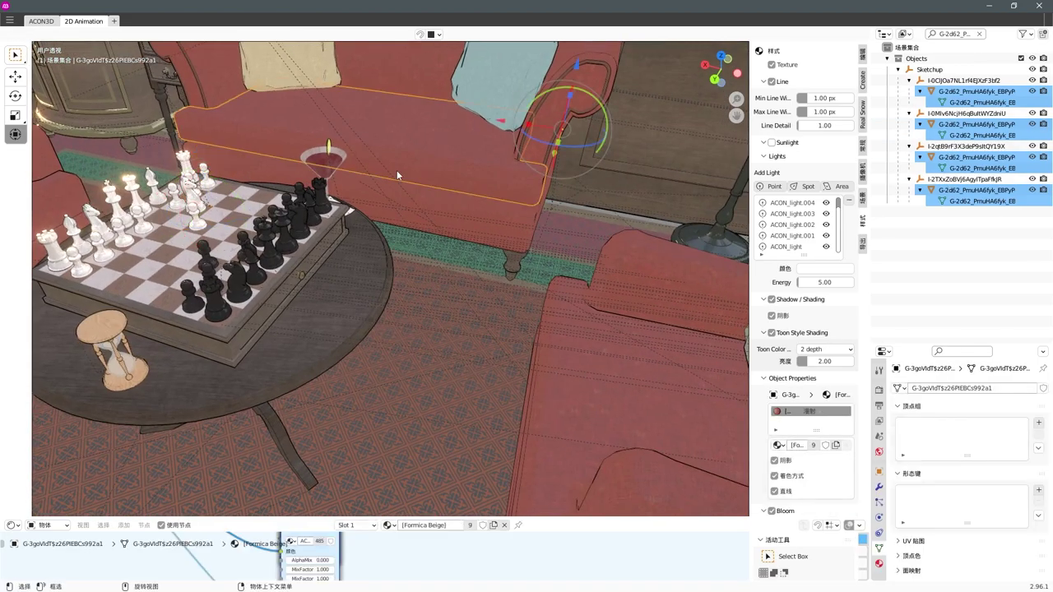
{"action": "mouse_move", "coordinate": [396, 170]}
{"action": "middle_mouse_down"}
{"action": "mouse_move", "coordinate": [462, 234]}
{"action": "mouse_move", "coordinate": [445, 216]}
{"action": "mouse_move", "coordinate": [385, 260]}
{"action": "mouse_move", "coordinate": [471, 256]}
{"action": "mouse_move", "coordinate": [415, 258]}
{"action": "mouse_move", "coordinate": [416, 224]}
{"action": "mouse_move", "coordinate": [368, 213]}
{"action": "mouse_move", "coordinate": [395, 265]}
{"action": "mouse_move", "coordinate": [286, 300]}
{"action": "mouse_move", "coordinate": [473, 265]}
{"action": "mouse_move", "coordinate": [482, 269]}
{"action": "mouse_move", "coordinate": [458, 309]}
{"action": "mouse_move", "coordinate": [395, 264]}
{"action": "mouse_move", "coordinate": [348, 191]}
{"action": "mouse_move", "coordinate": [435, 229]}
{"action": "mouse_move", "coordinate": [387, 250]}
{"action": "mouse_move", "coordinate": [344, 233]}
{"action": "mouse_move", "coordinate": [392, 255]}
{"action": "mouse_move", "coordinate": [309, 251]}
{"action": "mouse_move", "coordinate": [432, 265]}
{"action": "mouse_move", "coordinate": [237, 137]}
{"action": "middle_mouse_up"}
Return to the ACON3D workspace, save the project, and browse the scene settings tabs.
{"action": "left_click", "coordinate": [43, 21]}
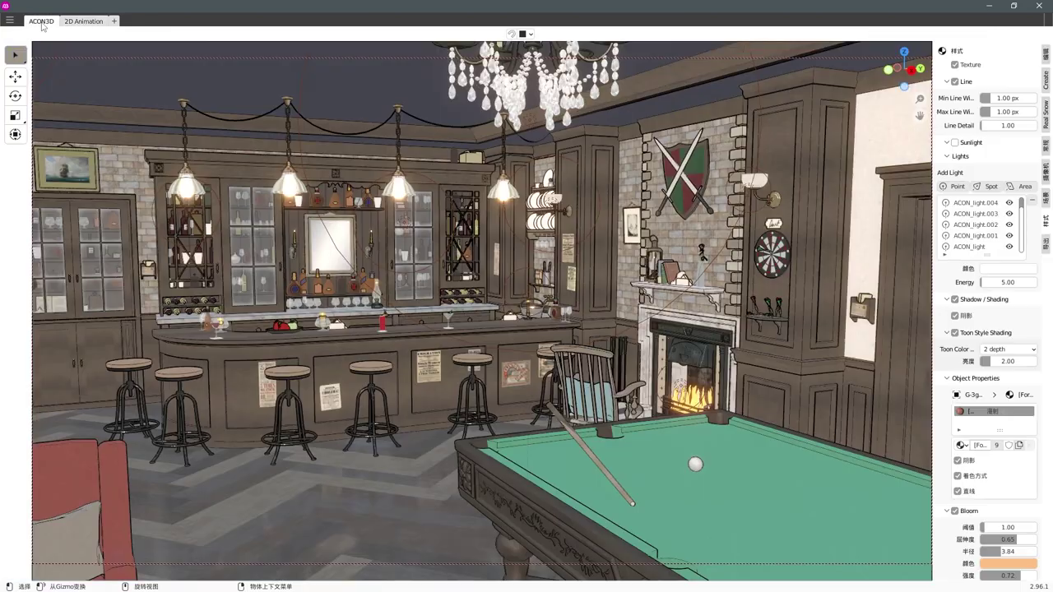
{"action": "key", "text": "ctrl+s"}
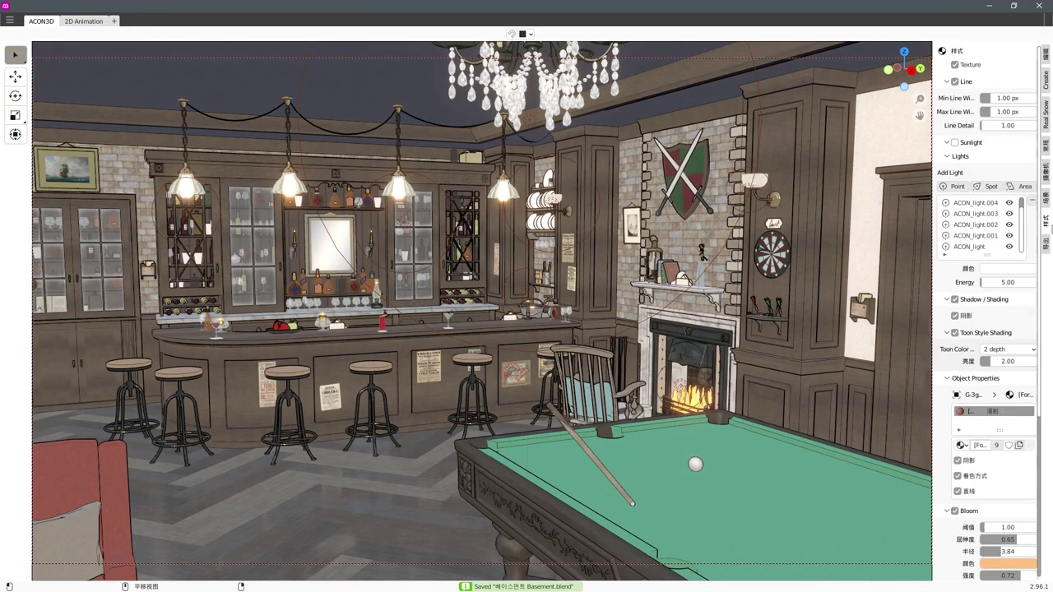
{"action": "left_click", "coordinate": [1047, 245]}
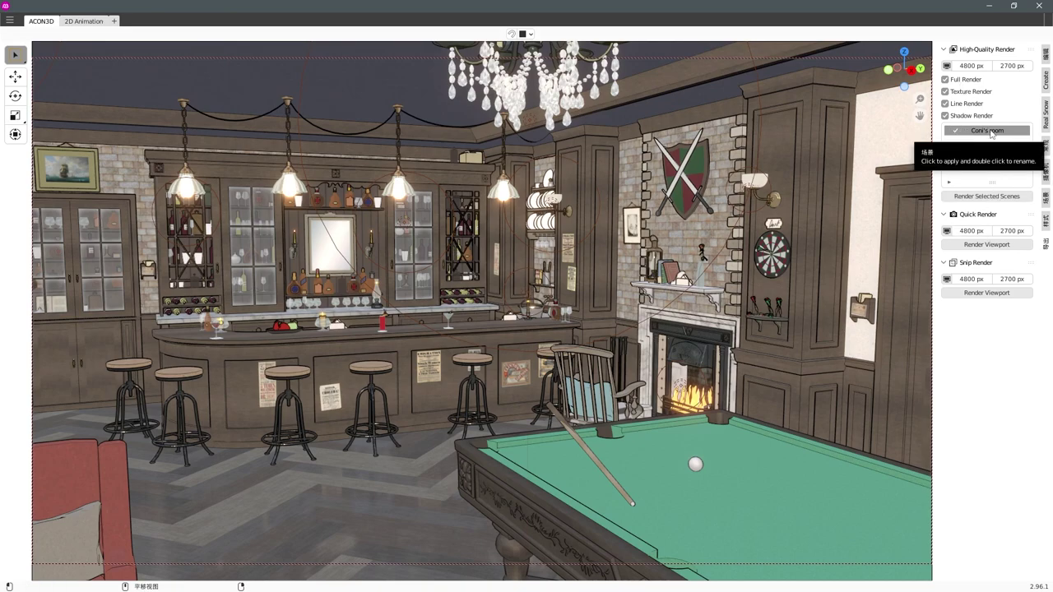
{"action": "right_click", "coordinate": [964, 130]}
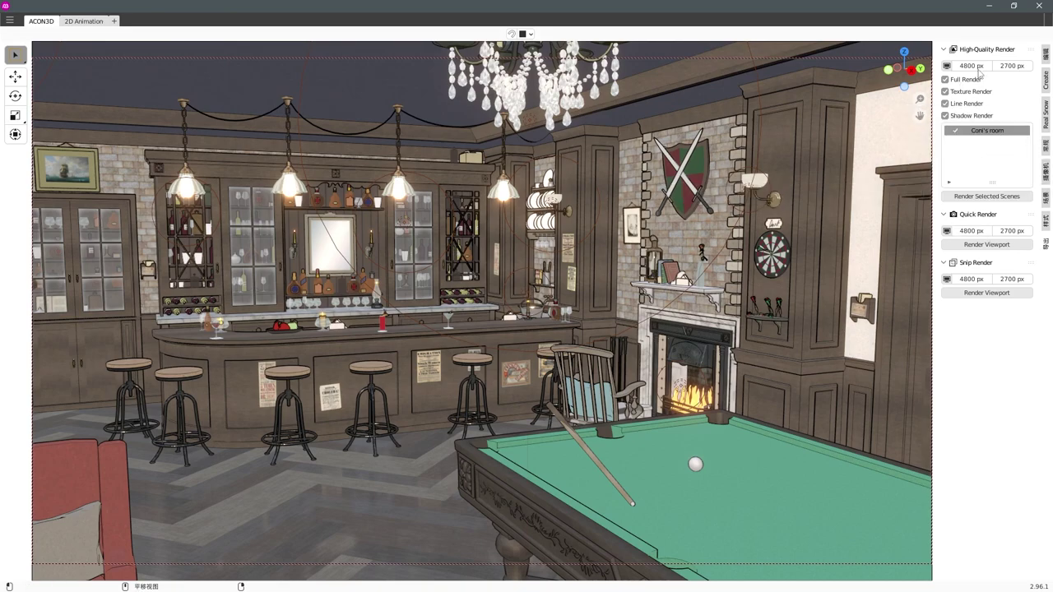
{"action": "left_click", "coordinate": [1045, 173]}
{"action": "left_click", "coordinate": [1045, 146]}
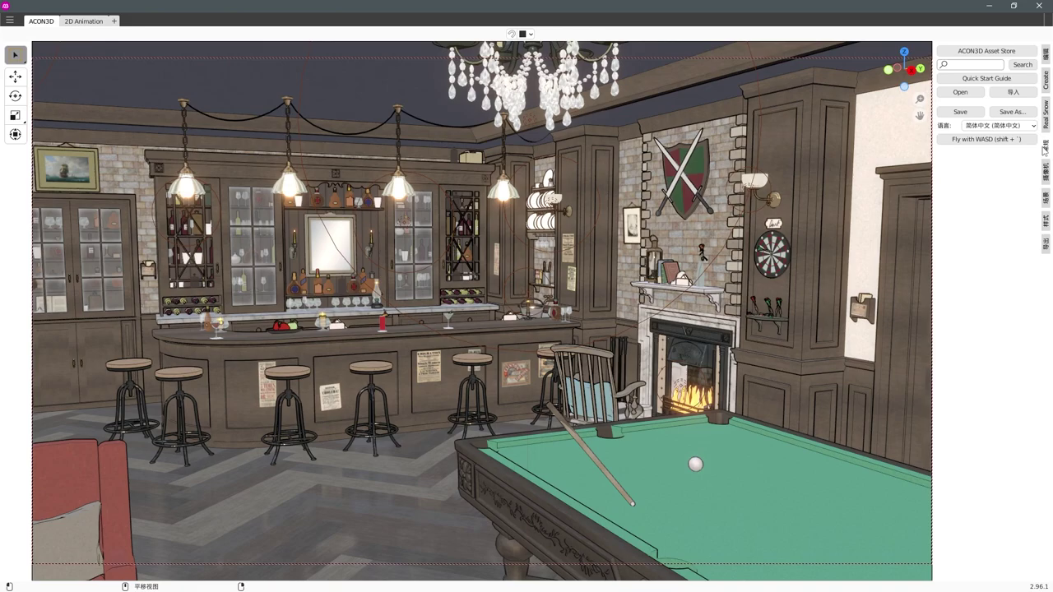
Enable camera Depth of Field with F-stop 1.6 and save the project.
{"action": "left_click", "coordinate": [1046, 199]}
{"action": "left_click", "coordinate": [954, 82]}
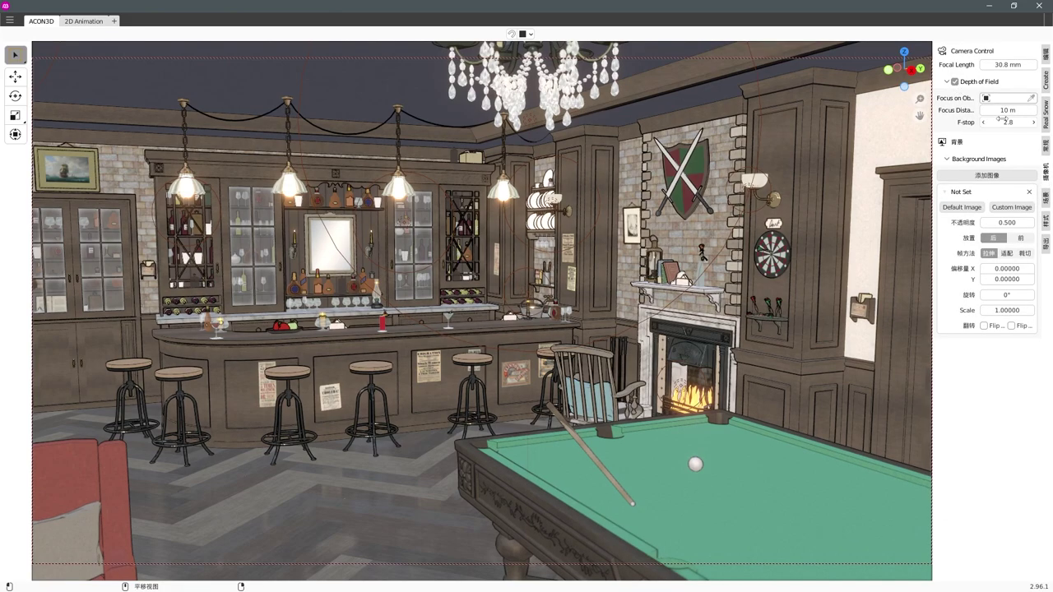
{"action": "mouse_move", "coordinate": [1007, 122]}
{"action": "left_mouse_down"}
{"action": "mouse_move", "coordinate": [978, 122]}
{"action": "mouse_move", "coordinate": [999, 122]}
{"action": "left_mouse_up"}
{"action": "key", "text": "ctrl+s"}
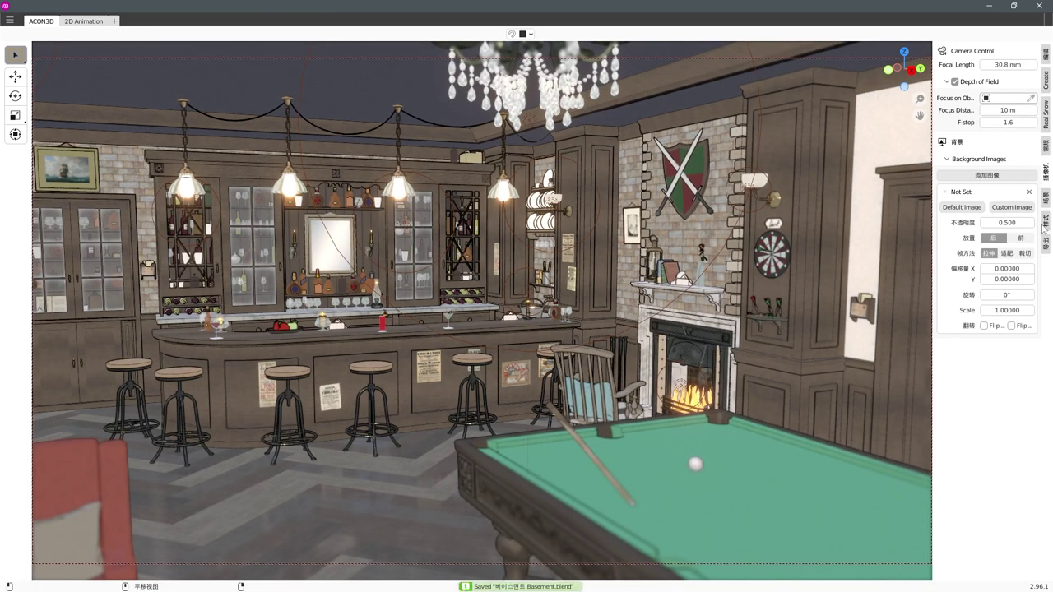
{"action": "left_click", "coordinate": [1046, 197]}
{"action": "left_click", "coordinate": [1046, 221]}
In the 2D Animation workspace, enlarge the node editor and enter the combinedToon and toonFace groups.
{"action": "left_click", "coordinate": [83, 21]}
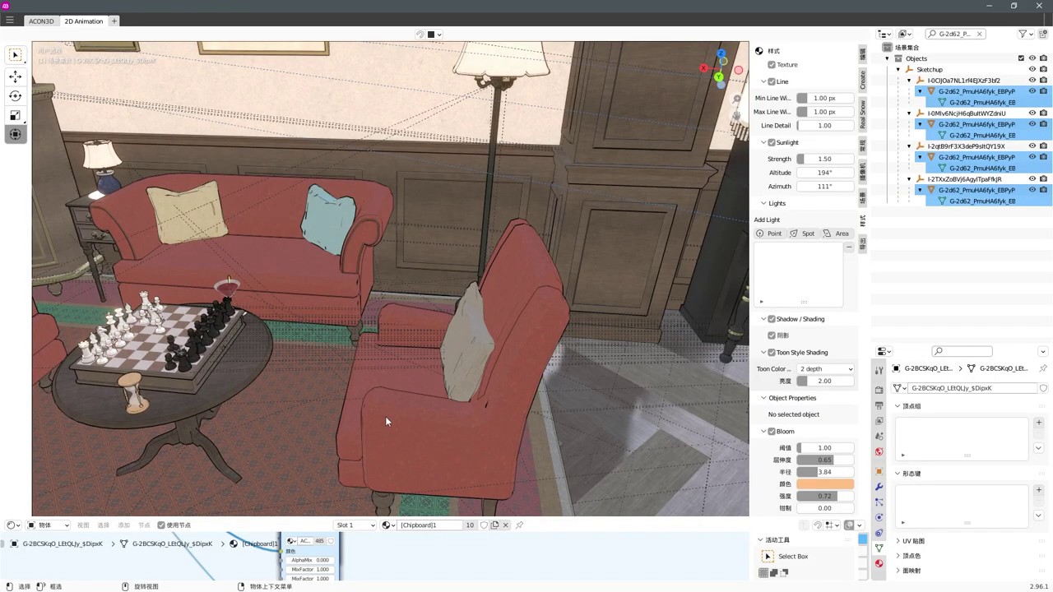
{"action": "left_click_drag", "start_coordinate": [327, 519], "coordinate": [328, 355]}
{"action": "mouse_move", "coordinate": [131, 379]}
{"action": "middle_mouse_down"}
{"action": "mouse_move", "coordinate": [422, 463]}
{"action": "mouse_move", "coordinate": [265, 392]}
{"action": "middle_mouse_up"}
{"action": "scroll", "coordinate": [265, 392], "scroll_direction": "down", "scroll_amount": 1}
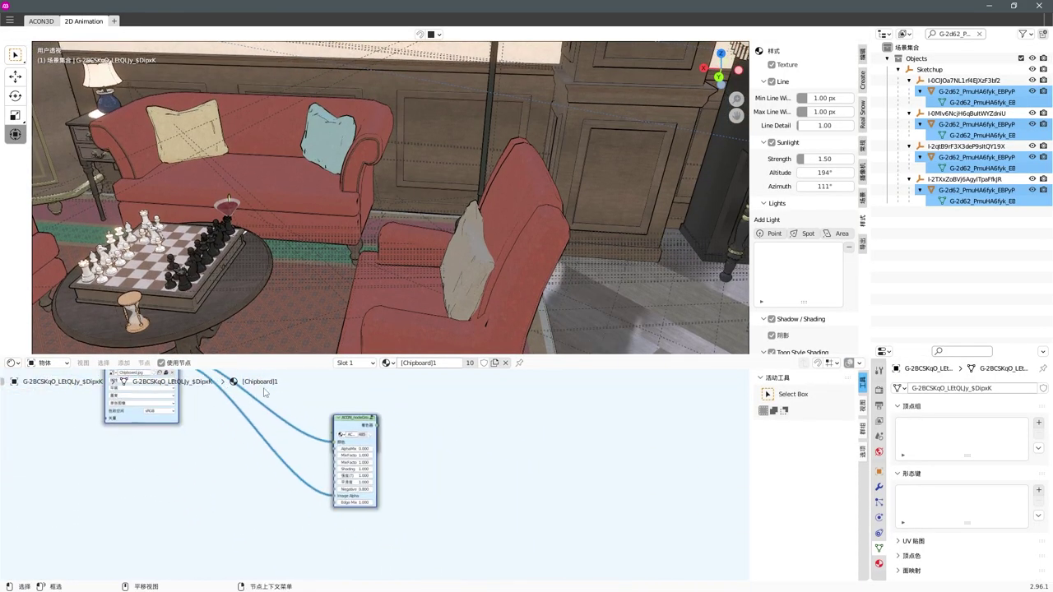
{"action": "left_click", "coordinate": [372, 419]}
{"action": "left_click", "coordinate": [443, 453]}
Drag the toonFace ramp's dark stop to 0.086 and return to the rendered ACON3D view.
{"action": "scroll", "coordinate": [510, 460], "scroll_direction": "up", "scroll_amount": 1}
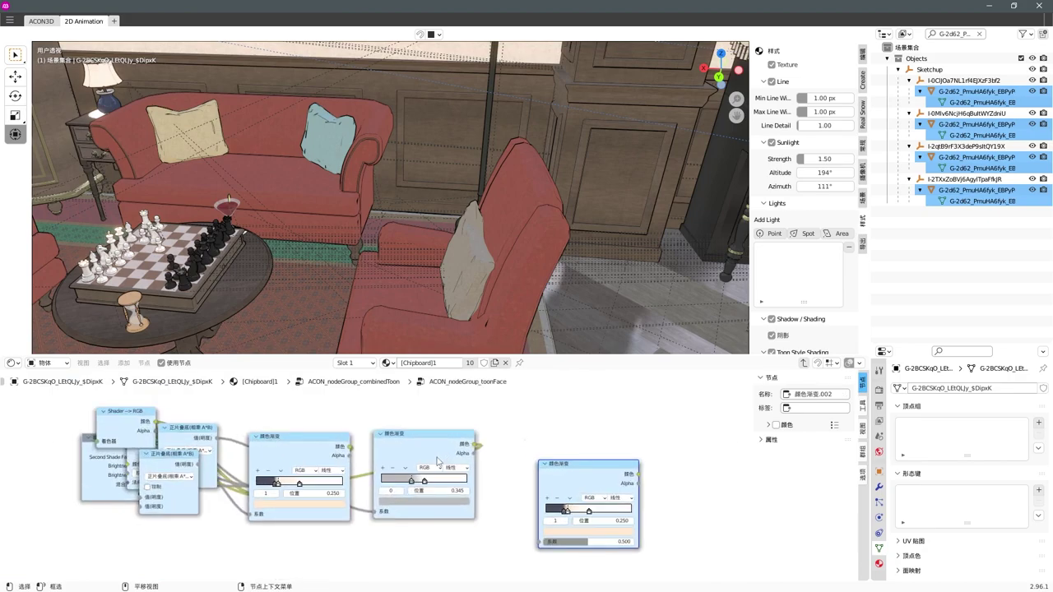
{"action": "scroll", "coordinate": [526, 456], "scroll_direction": "up", "scroll_amount": 2}
{"action": "scroll", "coordinate": [545, 449], "scroll_direction": "up", "scroll_amount": 2}
{"action": "scroll", "coordinate": [545, 448], "scroll_direction": "up", "scroll_amount": 2}
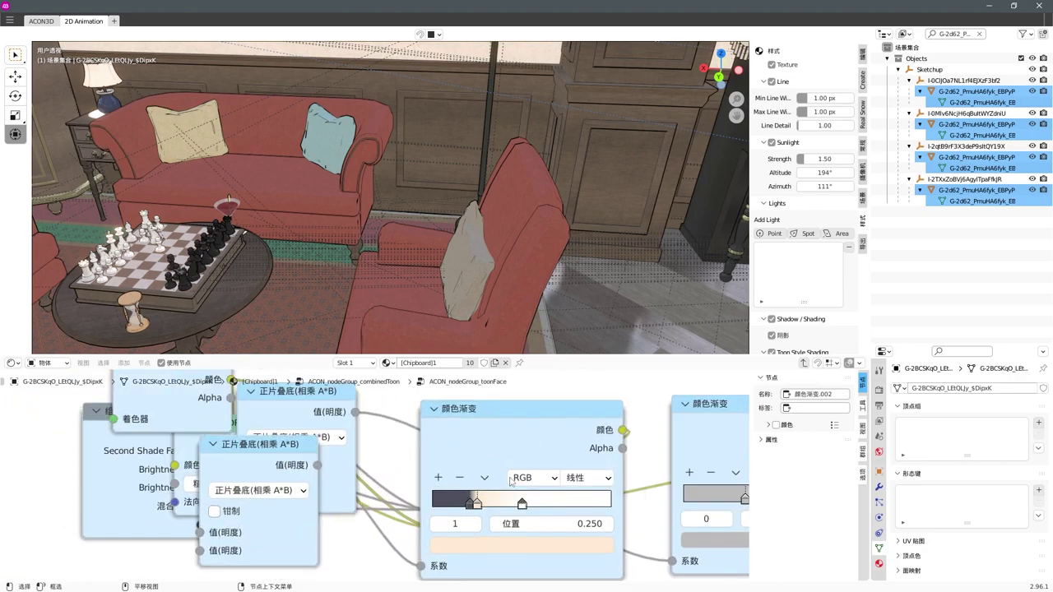
{"action": "left_click", "coordinate": [469, 503]}
{"action": "left_click_drag", "start_coordinate": [454, 506], "coordinate": [448, 505]}
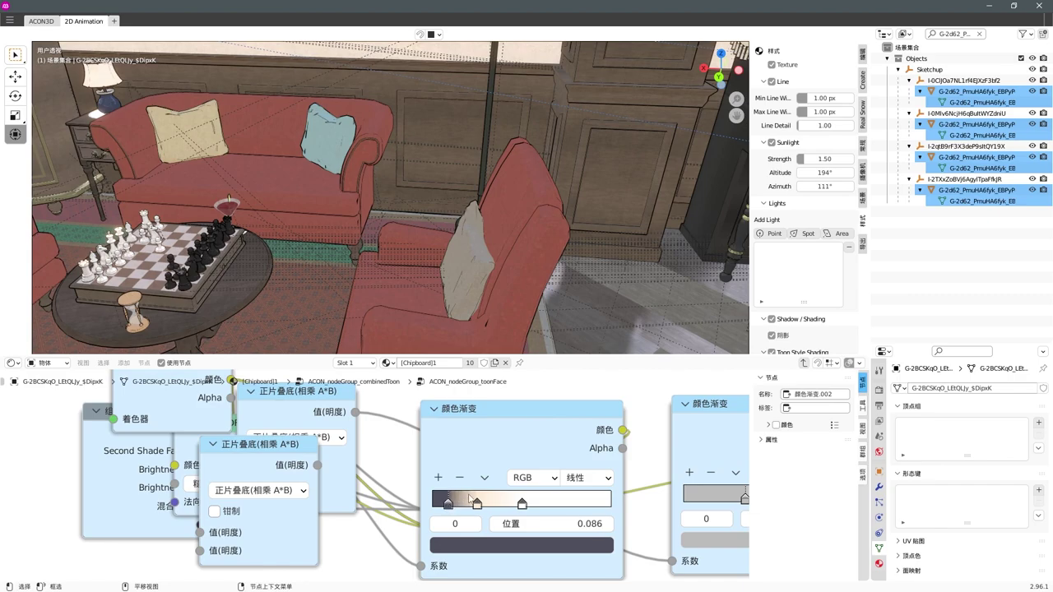
{"action": "left_click", "coordinate": [46, 20]}
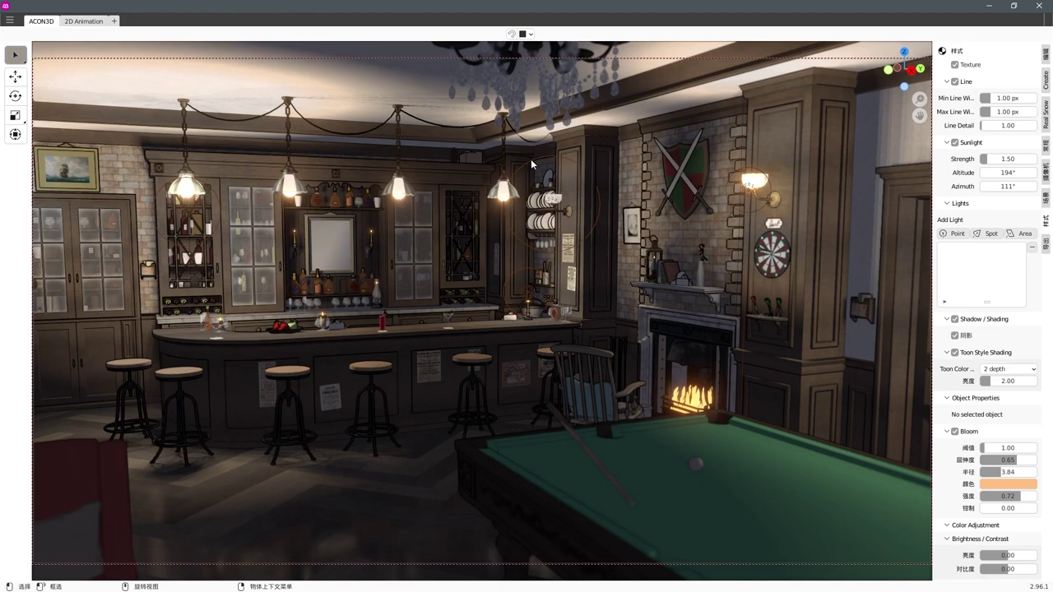
Select ACON_light.017 and drag it onto the third pendant lamp above the bar.
{"action": "left_click", "coordinate": [548, 198]}
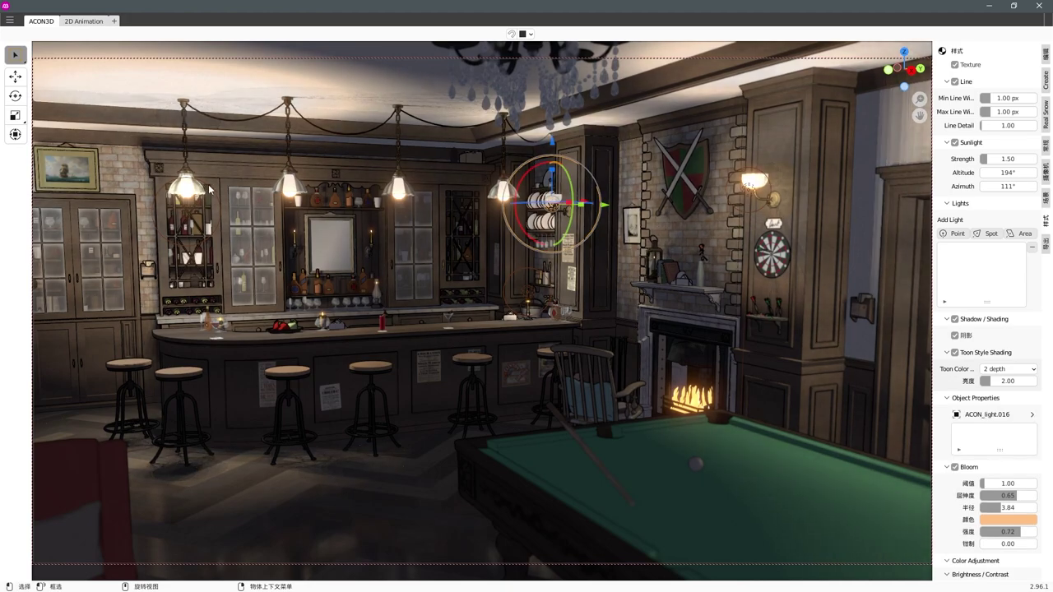
{"action": "left_click", "coordinate": [187, 201]}
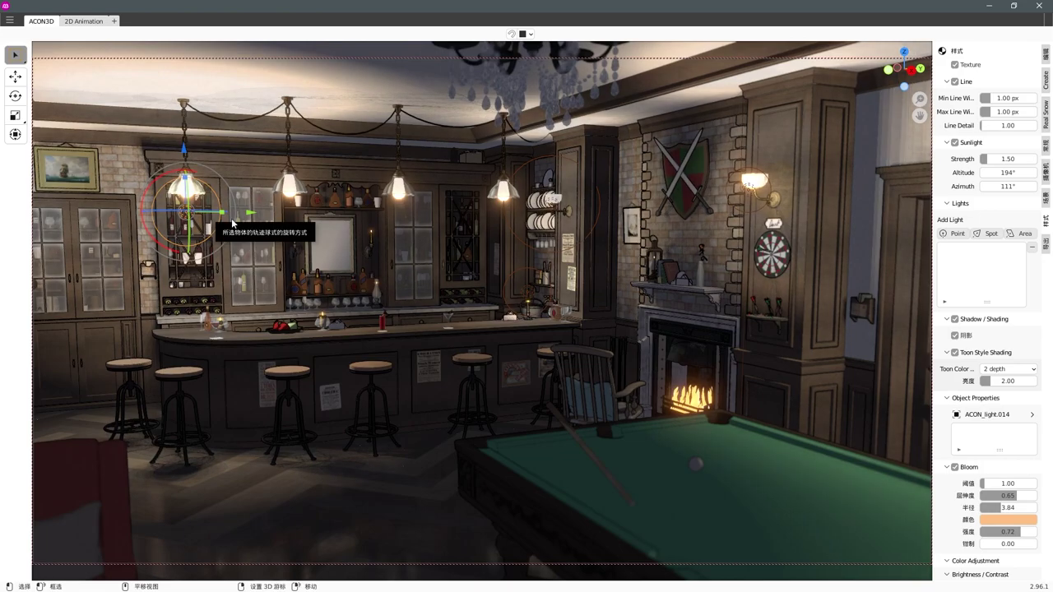
{"action": "left_click_drag", "start_coordinate": [346, 223], "coordinate": [440, 215]}
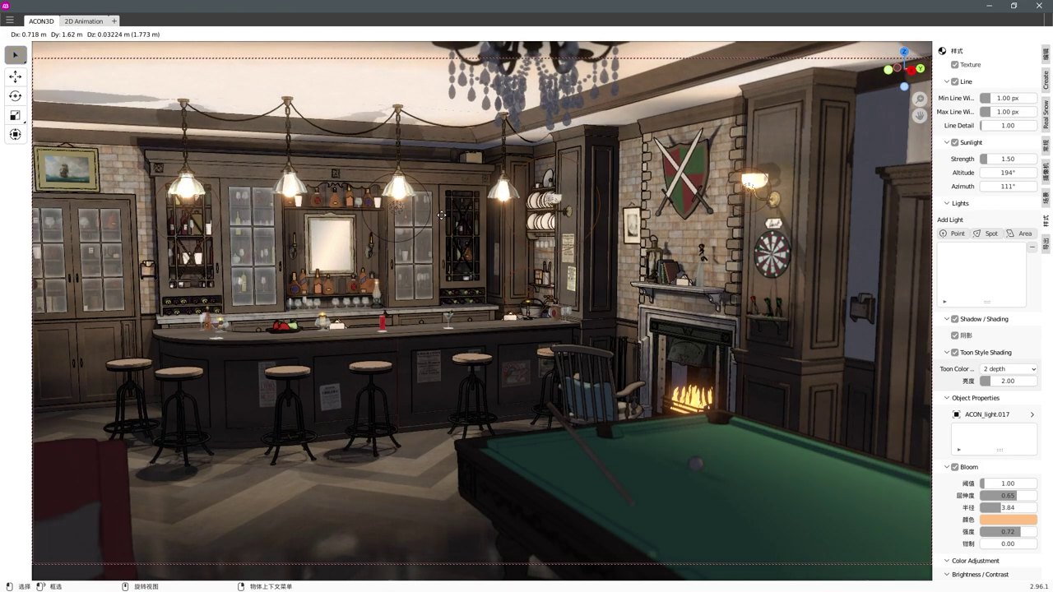
{"action": "left_click_drag", "start_coordinate": [440, 215], "coordinate": [442, 219]}
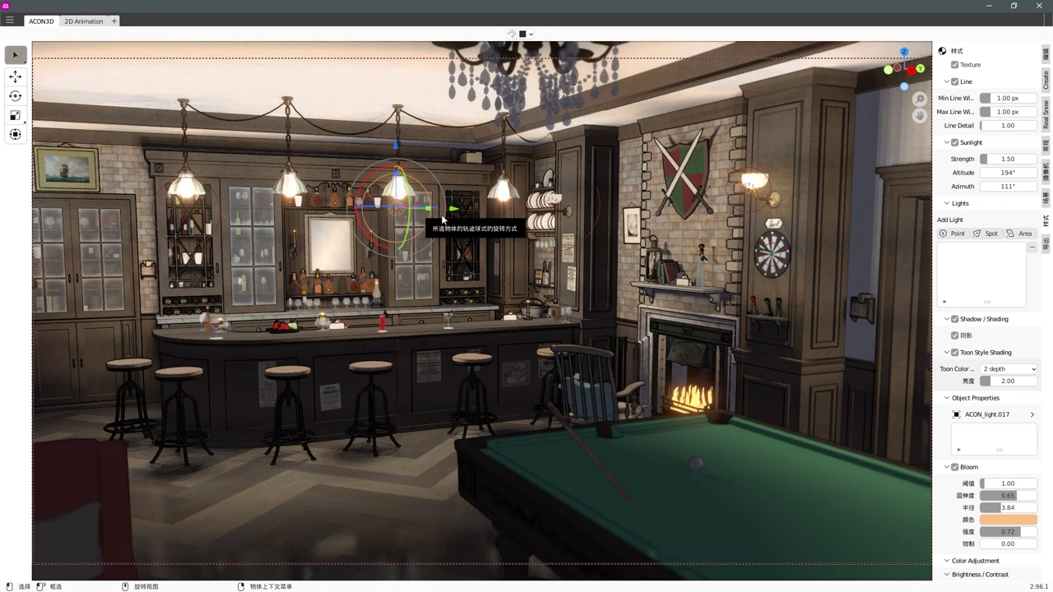
Switch to the 2D Animation workspace, orbit toward the pool table and staircase, and save.
{"action": "left_click", "coordinate": [85, 21]}
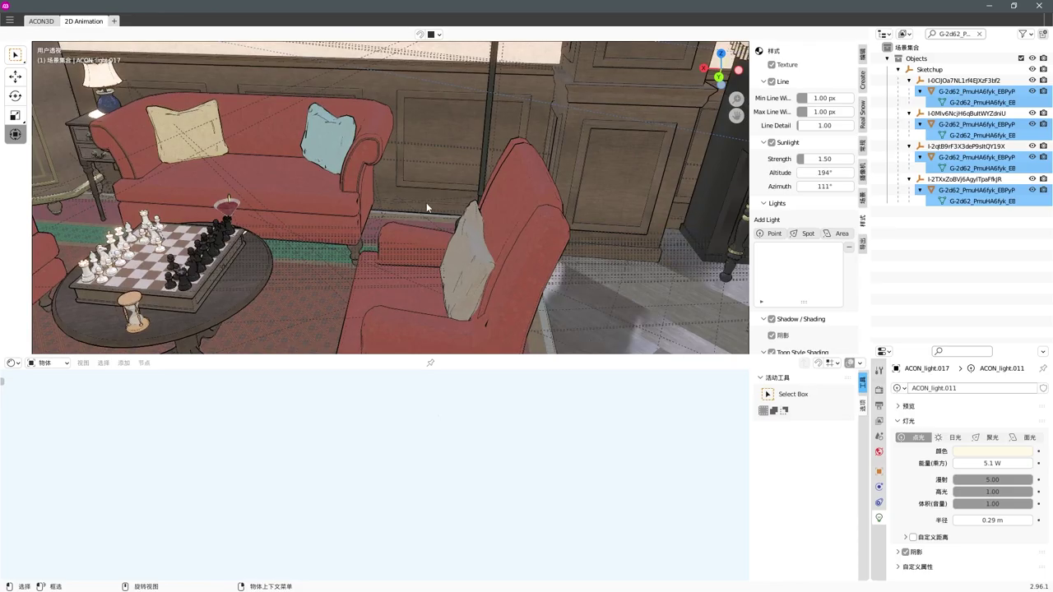
{"action": "scroll", "coordinate": [367, 181], "scroll_direction": "down", "scroll_amount": 3}
{"action": "scroll", "coordinate": [369, 165], "scroll_direction": "down", "scroll_amount": 3}
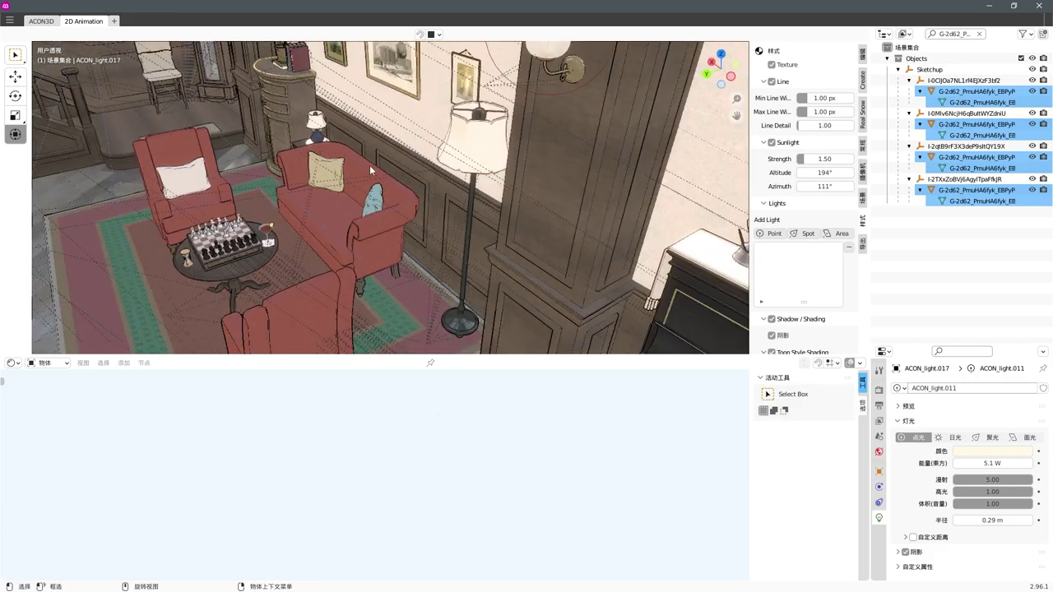
{"action": "scroll", "coordinate": [374, 189], "scroll_direction": "down", "scroll_amount": 3}
{"action": "scroll", "coordinate": [386, 214], "scroll_direction": "down", "scroll_amount": 1}
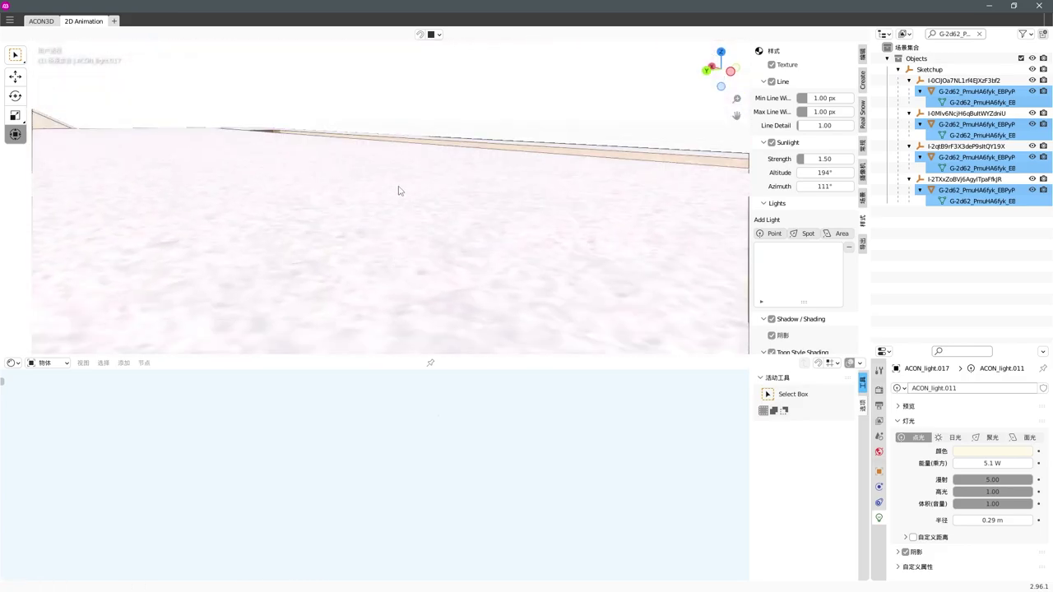
{"action": "scroll", "coordinate": [398, 190], "scroll_direction": "up", "scroll_amount": 4}
{"action": "scroll", "coordinate": [327, 161], "scroll_direction": "up", "scroll_amount": 2}
{"action": "mouse_move", "coordinate": [327, 161]}
{"action": "middle_mouse_down"}
{"action": "mouse_move", "coordinate": [324, 210]}
{"action": "mouse_move", "coordinate": [238, 207]}
{"action": "mouse_move", "coordinate": [338, 193]}
{"action": "mouse_move", "coordinate": [324, 206]}
{"action": "mouse_move", "coordinate": [344, 191]}
{"action": "mouse_move", "coordinate": [316, 192]}
{"action": "mouse_move", "coordinate": [324, 189]}
{"action": "mouse_move", "coordinate": [343, 213]}
{"action": "middle_mouse_up"}
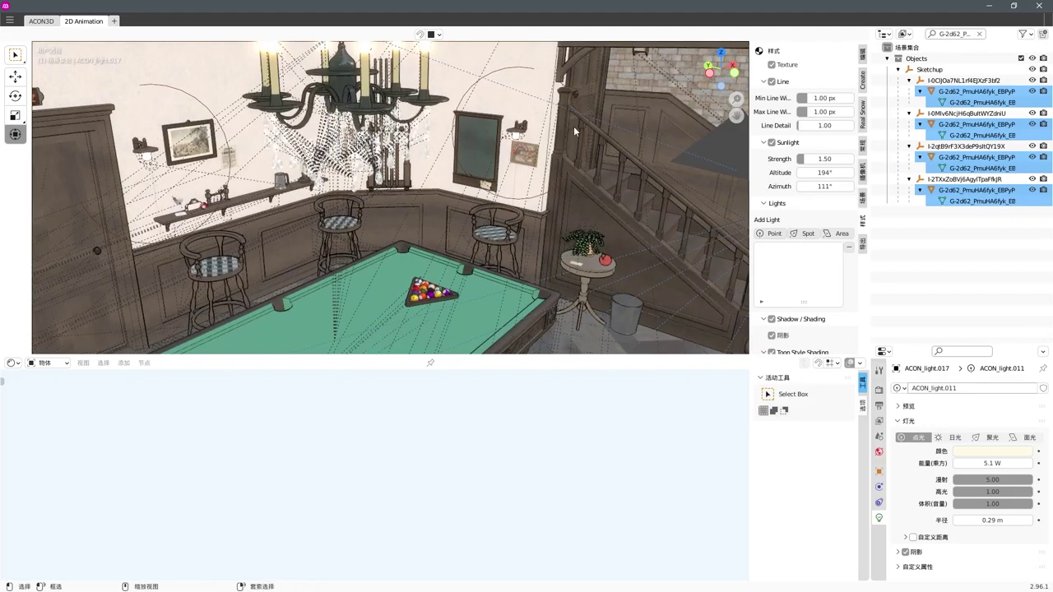
{"action": "key", "text": "ctrl+s"}
Select ACON_light.006 and view the room from top orthographic in solid shading.
{"action": "left_click", "coordinate": [520, 127]}
{"action": "key", "text": "KP_Decimal"}
{"action": "mouse_move", "coordinate": [436, 157]}
{"action": "middle_mouse_down"}
{"action": "mouse_move", "coordinate": [433, 181]}
{"action": "mouse_move", "coordinate": [458, 181]}
{"action": "mouse_move", "coordinate": [329, 136]}
{"action": "mouse_move", "coordinate": [423, 176]}
{"action": "mouse_move", "coordinate": [381, 184]}
{"action": "mouse_move", "coordinate": [411, 194]}
{"action": "mouse_move", "coordinate": [437, 181]}
{"action": "mouse_move", "coordinate": [447, 192]}
{"action": "mouse_move", "coordinate": [454, 160]}
{"action": "middle_mouse_up"}
{"action": "key", "text": "KP_5"}
{"action": "key", "text": "KP_7"}
{"action": "key", "text": "z"}
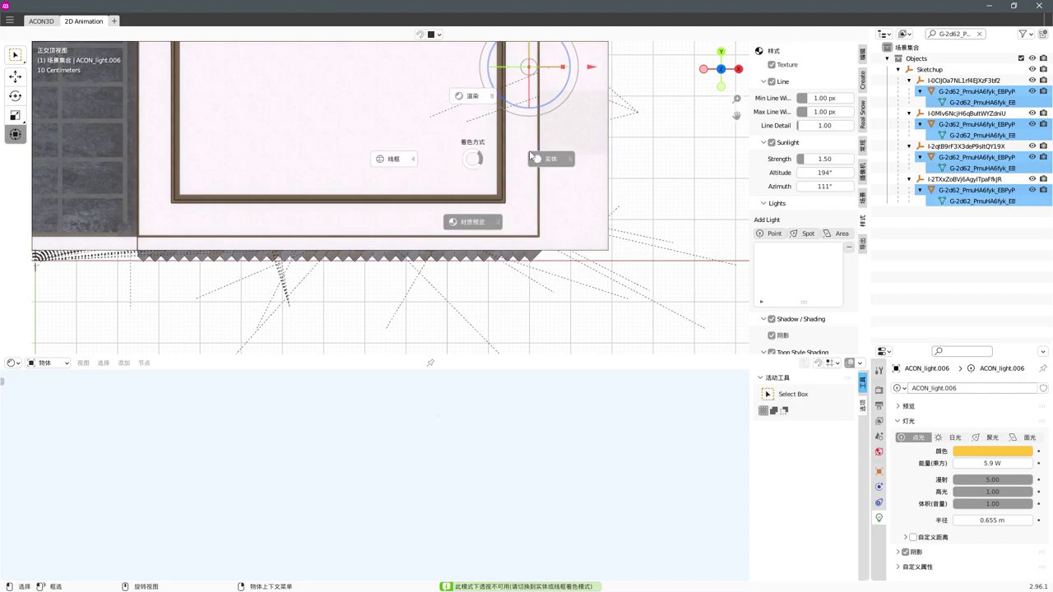
{"action": "left_click", "coordinate": [531, 156]}
Duplicate a light, place it beside the plate rack, and adjust its height along Z.
{"action": "scroll", "coordinate": [507, 149], "scroll_direction": "down", "scroll_amount": 2}
{"action": "left_click", "coordinate": [556, 212]}
{"action": "key", "text": "g"}
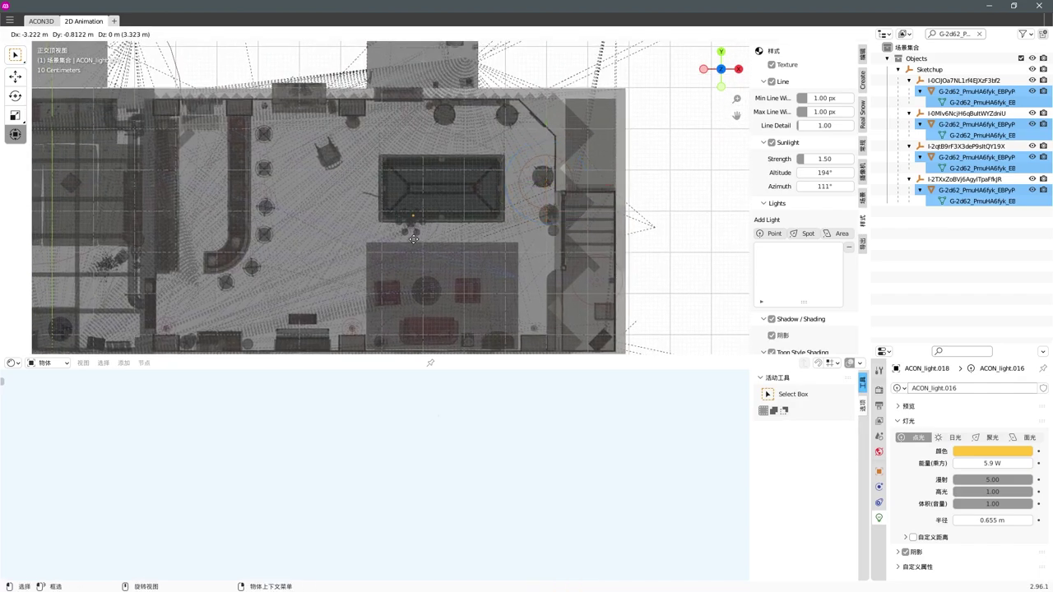
{"action": "left_click", "coordinate": [419, 243]}
{"action": "mouse_move", "coordinate": [419, 243]}
{"action": "middle_mouse_down"}
{"action": "mouse_move", "coordinate": [408, 197]}
{"action": "mouse_move", "coordinate": [418, 236]}
{"action": "mouse_move", "coordinate": [434, 208]}
{"action": "mouse_move", "coordinate": [398, 184]}
{"action": "middle_mouse_up"}
{"action": "key", "text": "g"}
{"action": "key", "text": "z"}
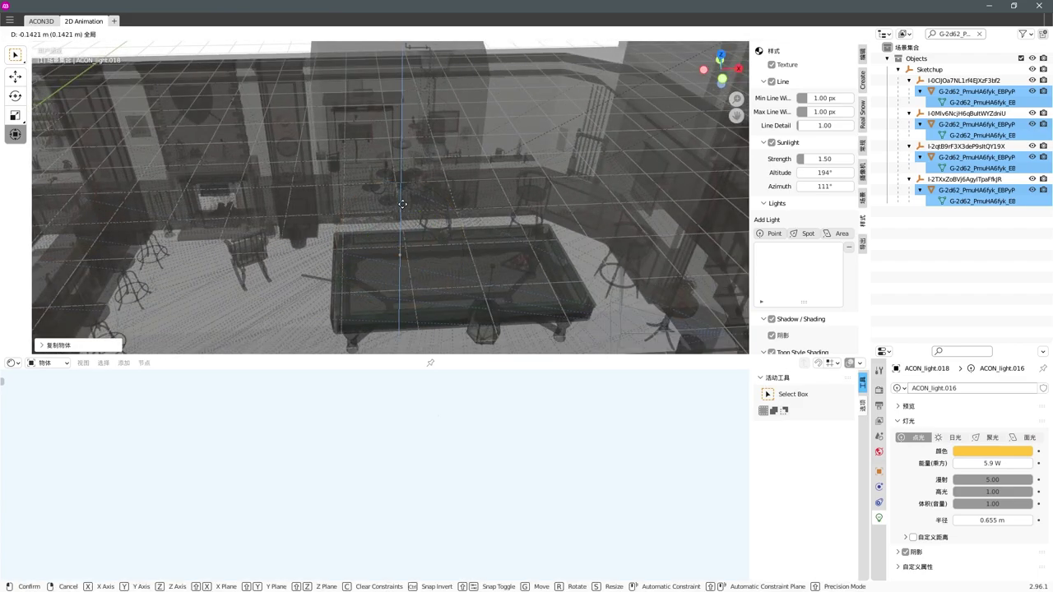
{"action": "left_click", "coordinate": [106, 66]}
Move ACON_light.018 up into the crystal chandelier and save '베이스먼트 Basement.blend'.
{"action": "key", "text": "ctrl+Page_Up"}
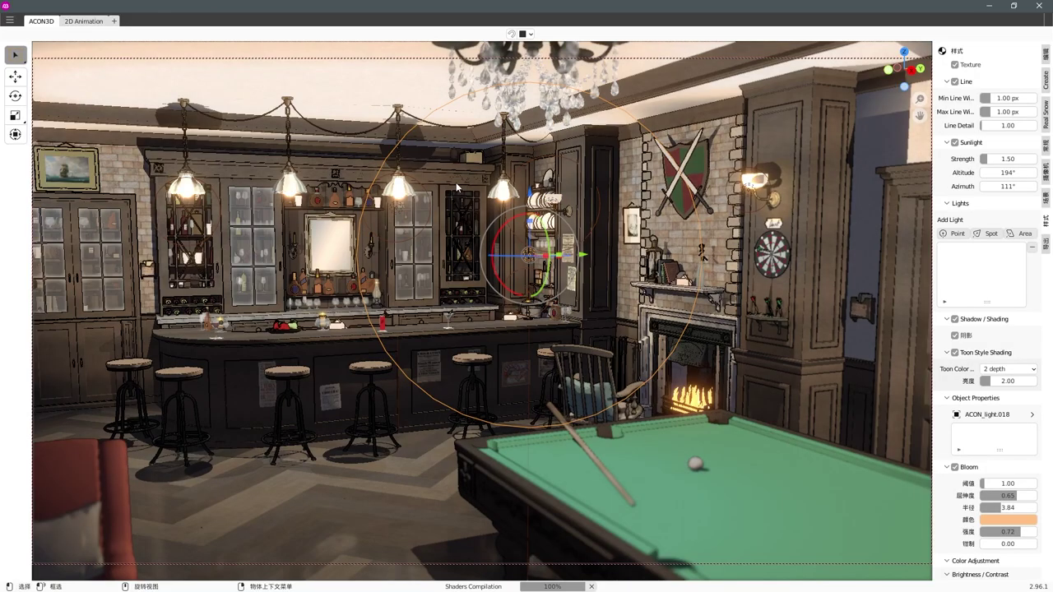
{"action": "key", "text": "g"}
{"action": "key", "text": "z"}
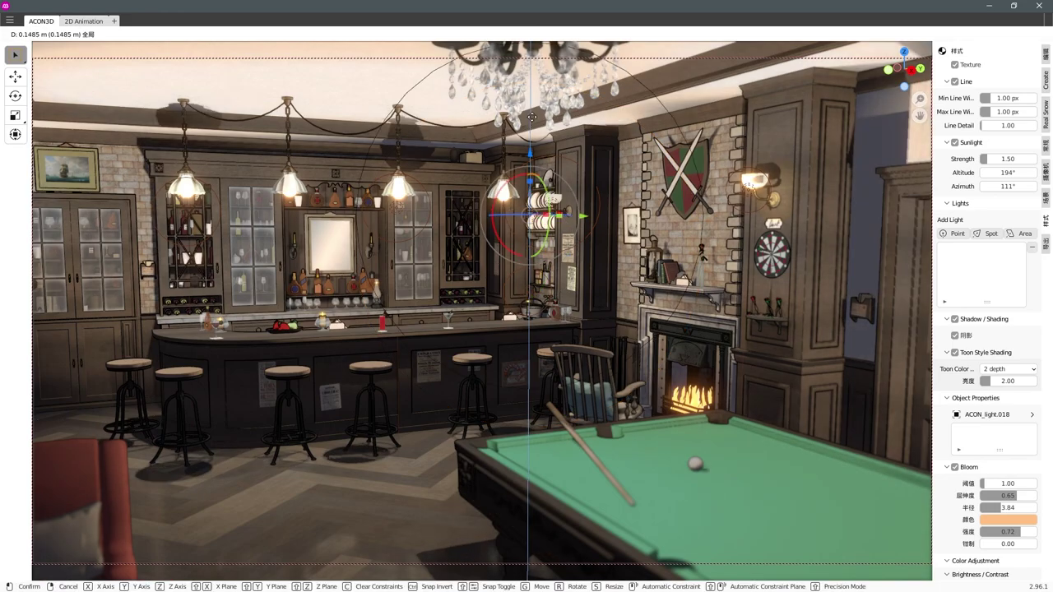
{"action": "left_click", "coordinate": [542, 559]}
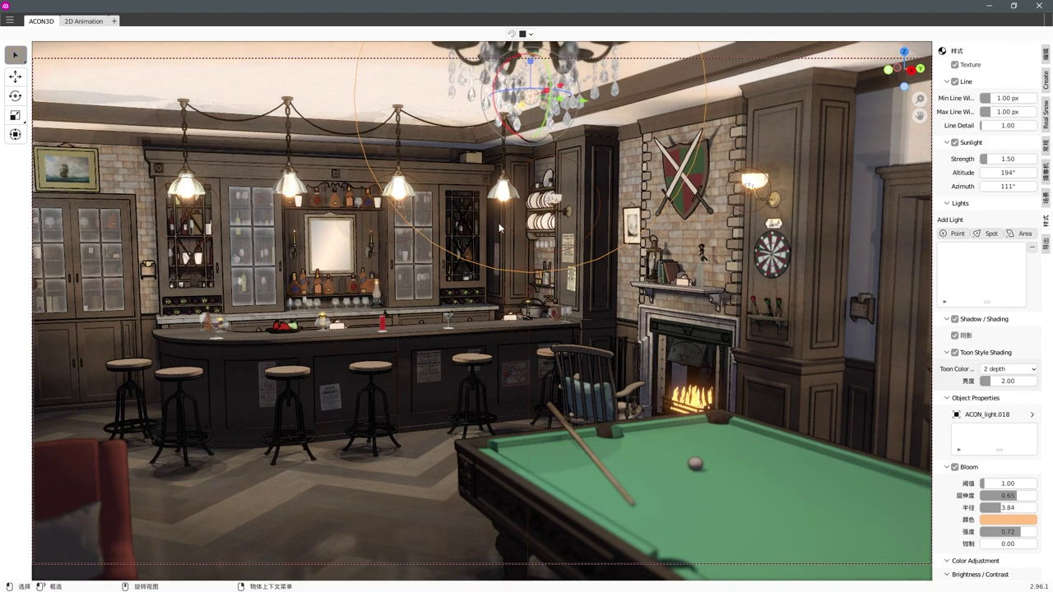
{"action": "key", "text": "ctrl+s"}
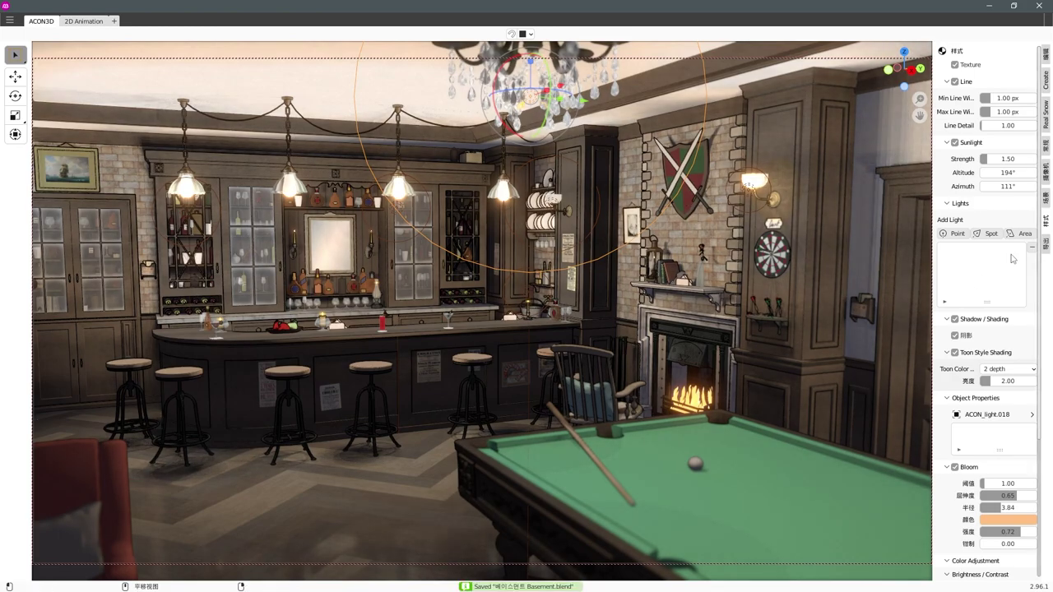
Clear old results and run a high-quality render of the Basement scene.
{"action": "left_click", "coordinate": [1046, 246]}
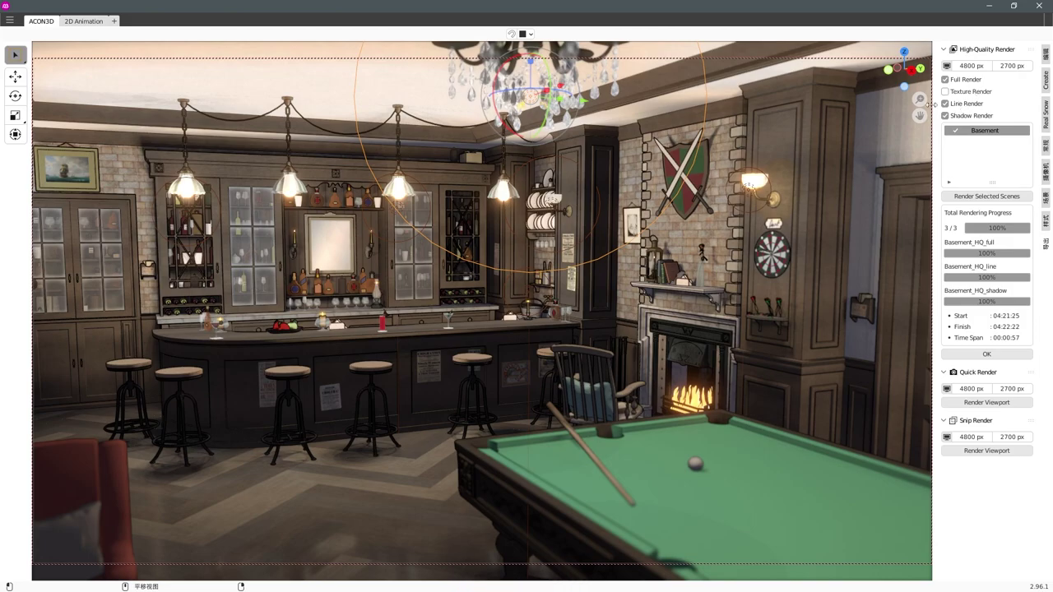
{"action": "left_click", "coordinate": [994, 359]}
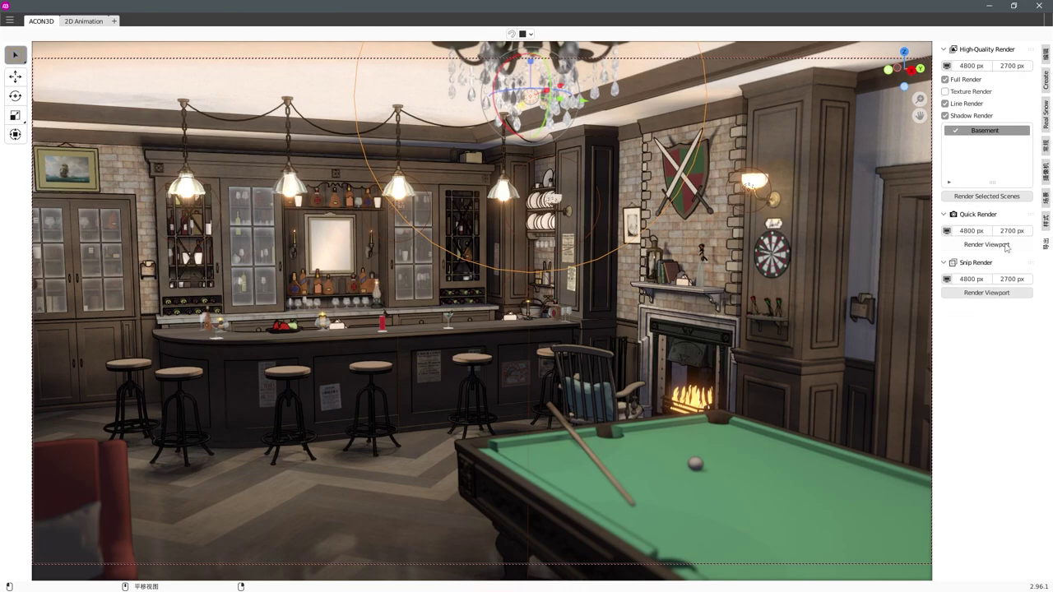
{"action": "left_click", "coordinate": [988, 200]}
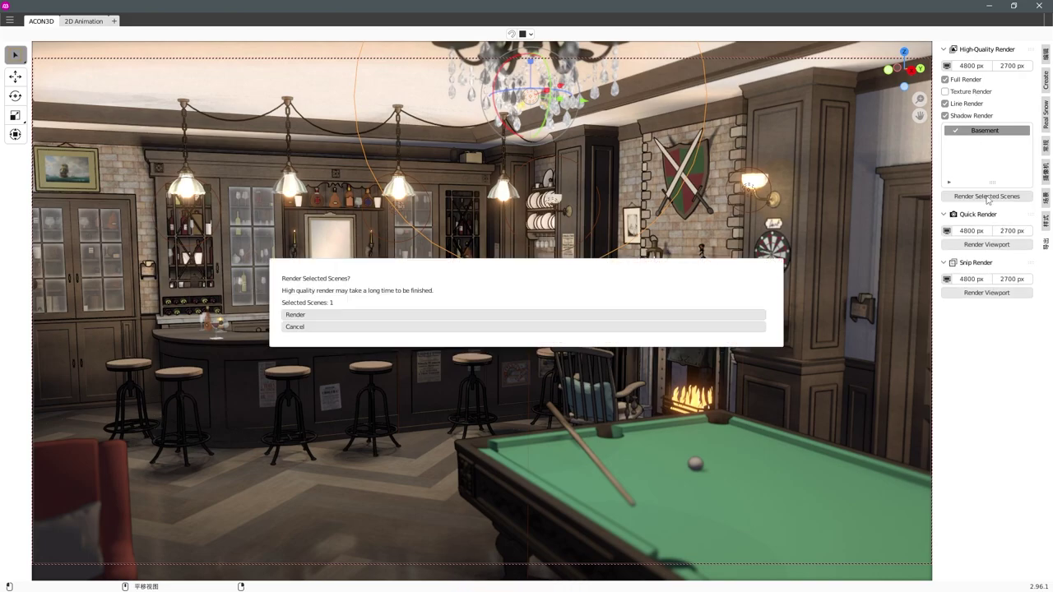
{"action": "left_click", "coordinate": [294, 315]}
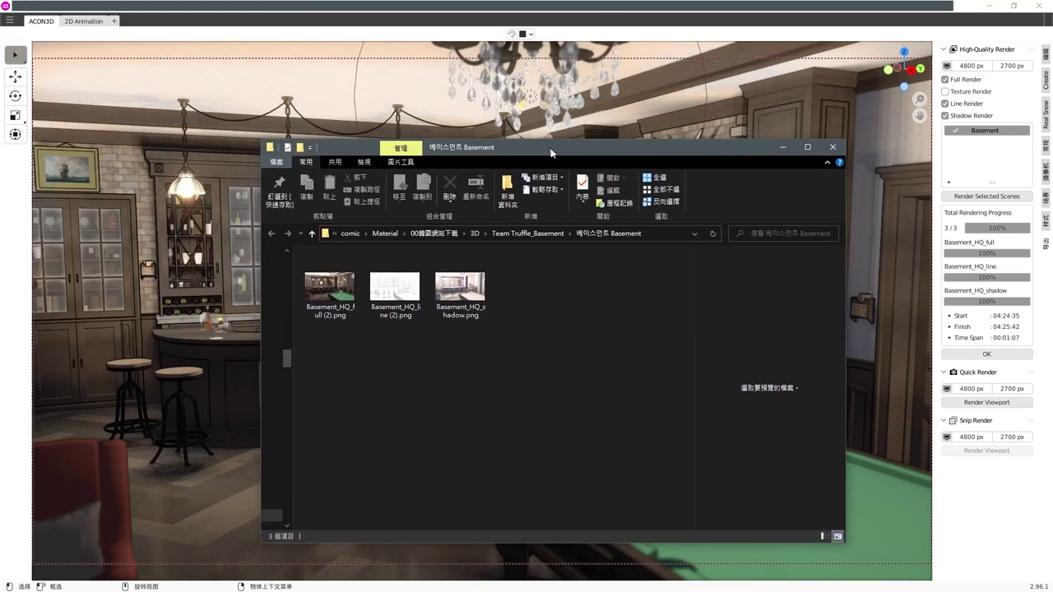
View the full, line and shadow renders full screen in Photos, then close it.
{"action": "left_click", "coordinate": [347, 295]}
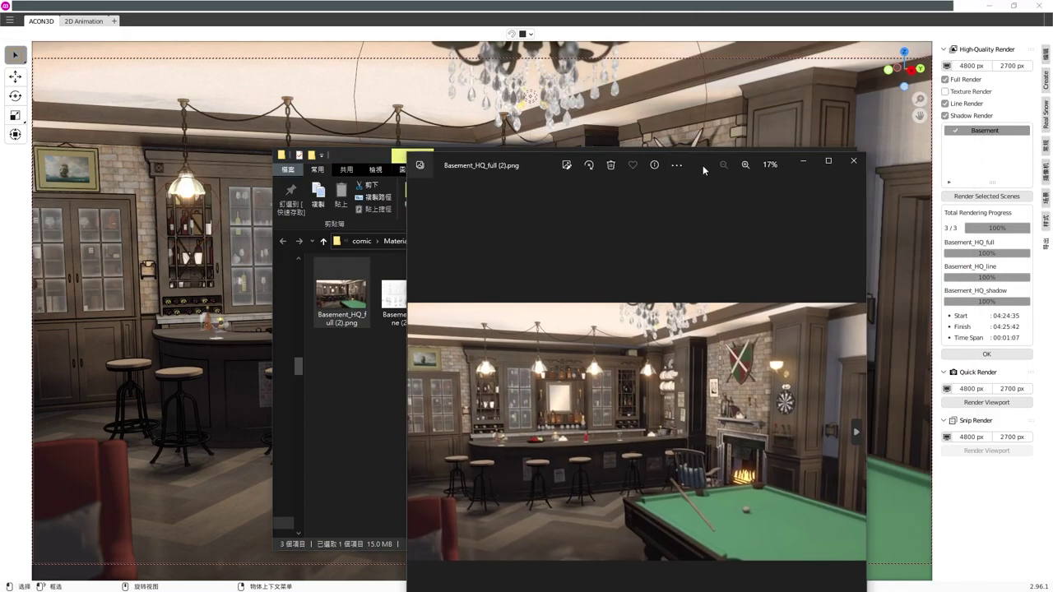
{"action": "double_click", "coordinate": [703, 169]}
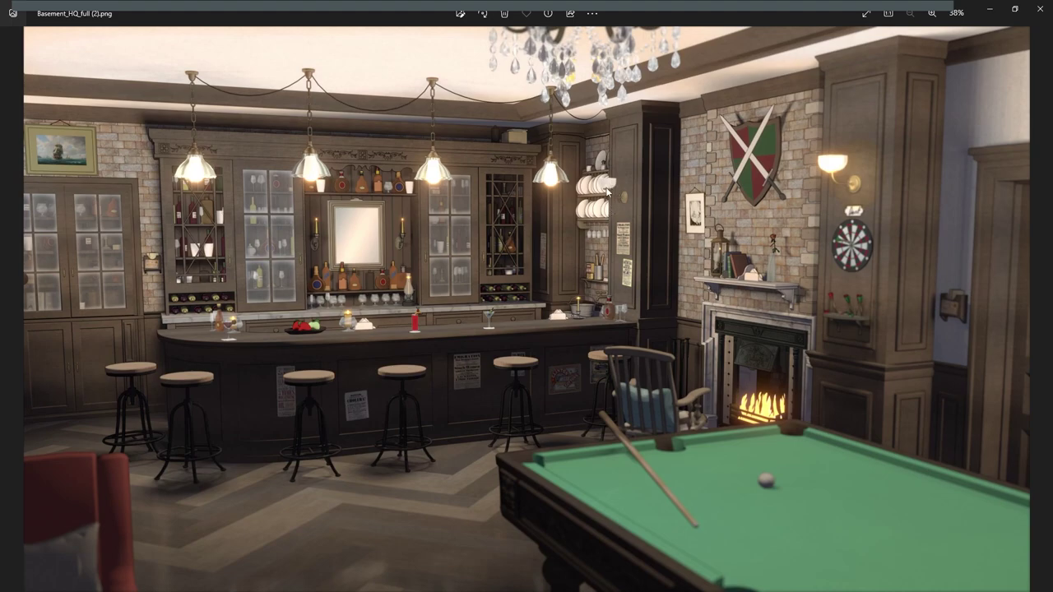
{"action": "key", "text": "Right"}
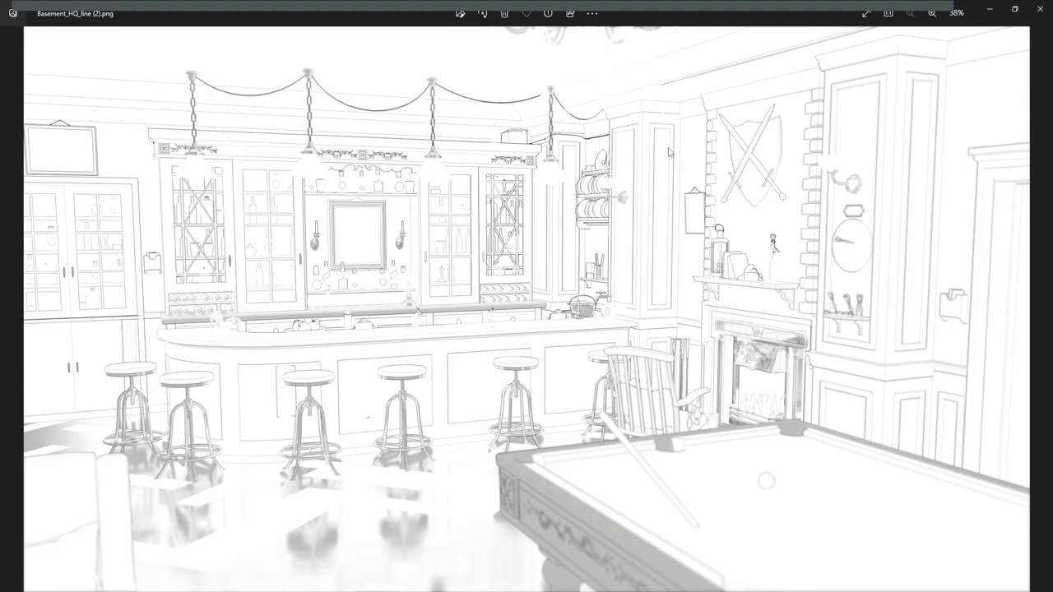
{"action": "key", "text": "Right"}
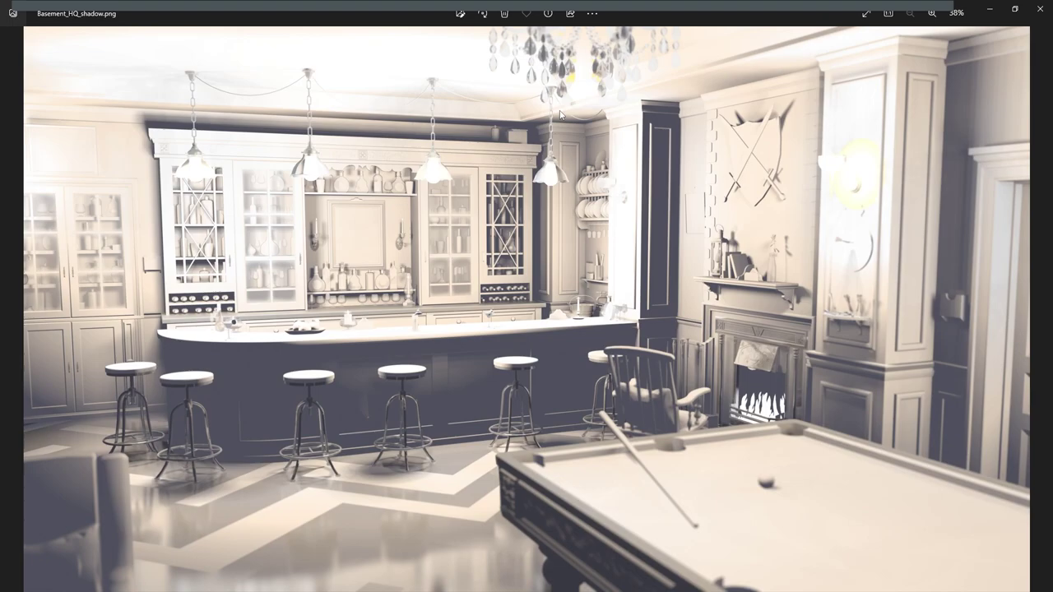
{"action": "key", "text": "Left"}
{"action": "key", "text": "Left"}
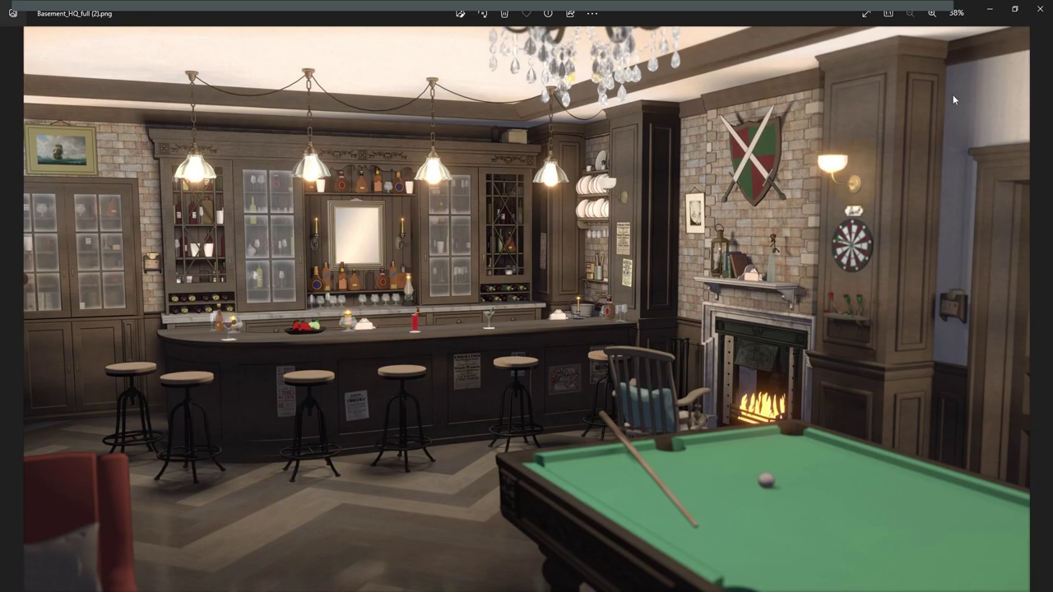
{"action": "left_click", "coordinate": [1038, 8]}
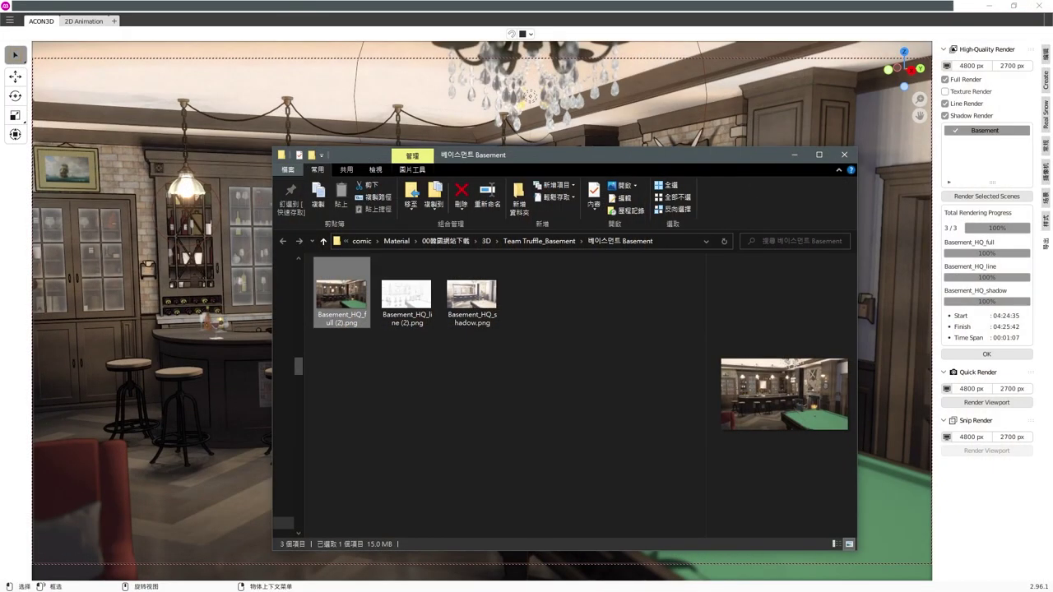
Drag Basement_HQ_full (2), line (2) and shadow PNGs into the Clip Studio Paint canvas.
{"action": "left_click", "coordinate": [529, 96]}
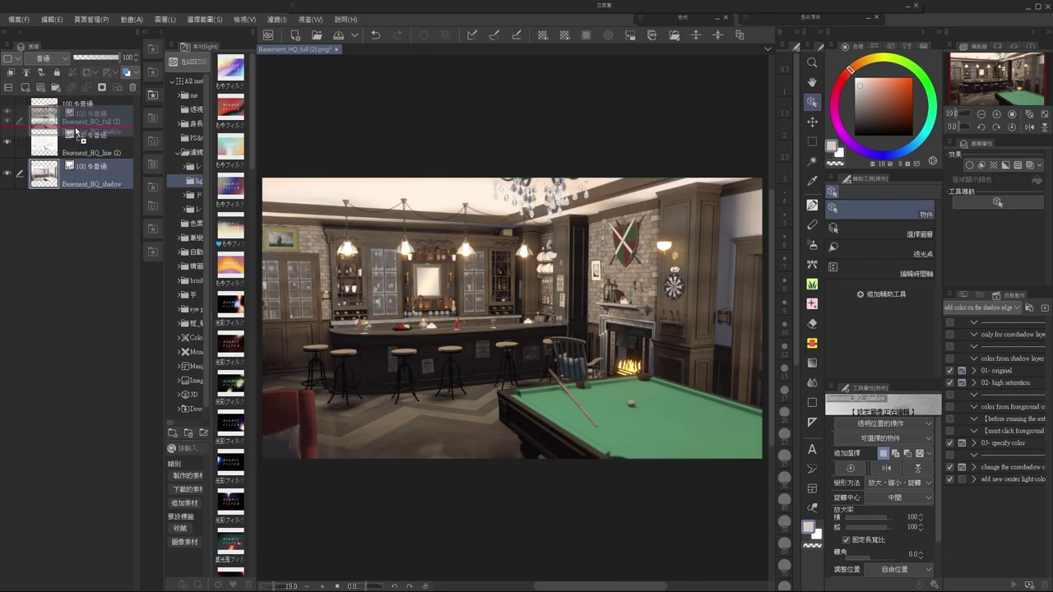
Rasterize the top layer and move the line art to the top in Linear Burn with transparent white.
{"action": "right_click", "coordinate": [89, 118]}
{"action": "left_click", "coordinate": [124, 271]}
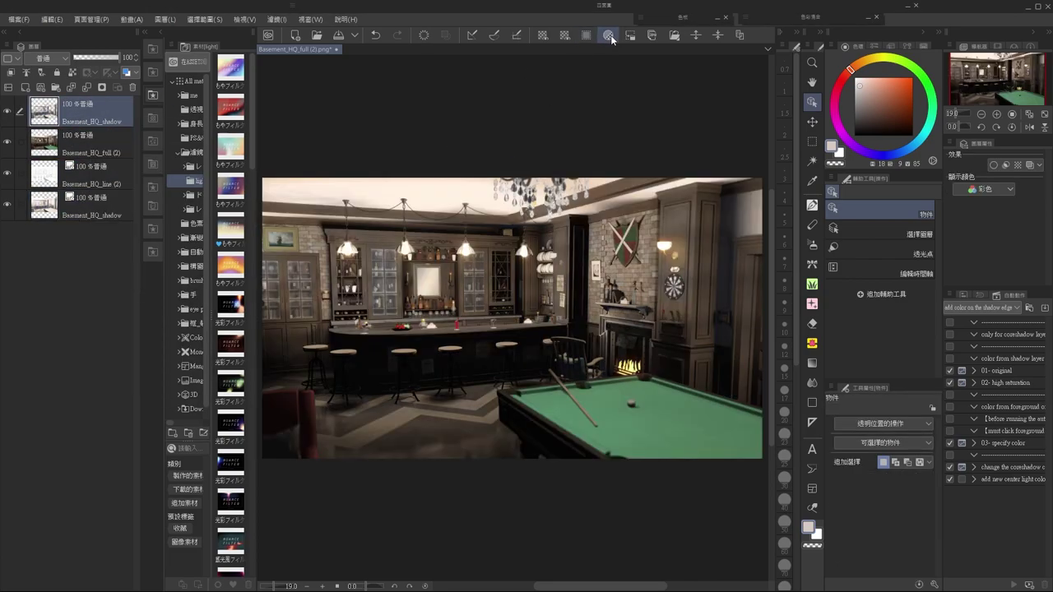
{"action": "left_click_drag", "start_coordinate": [82, 175], "coordinate": [76, 117]}
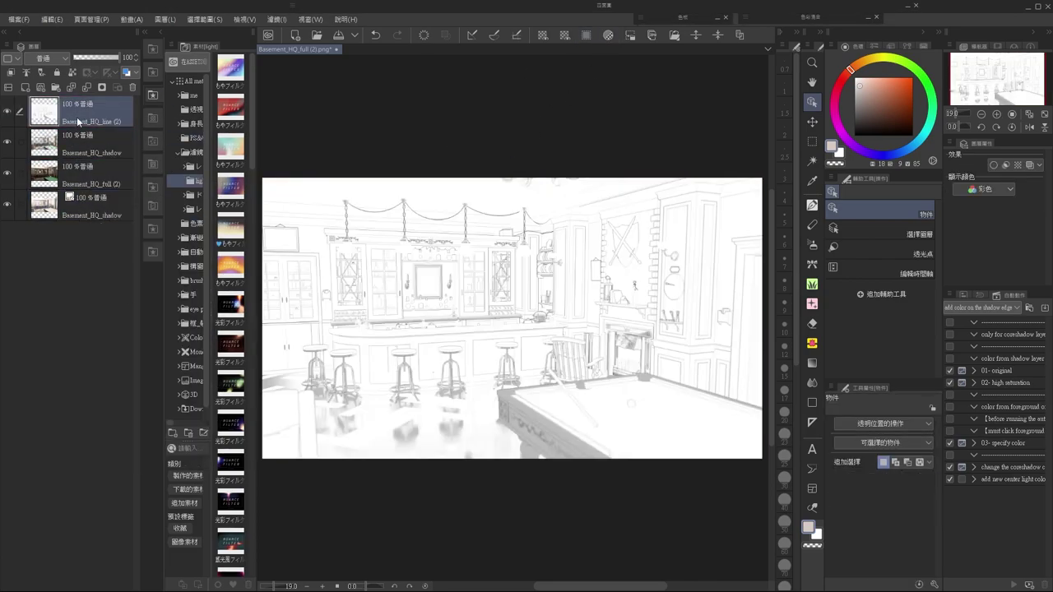
{"action": "left_click", "coordinate": [601, 38]}
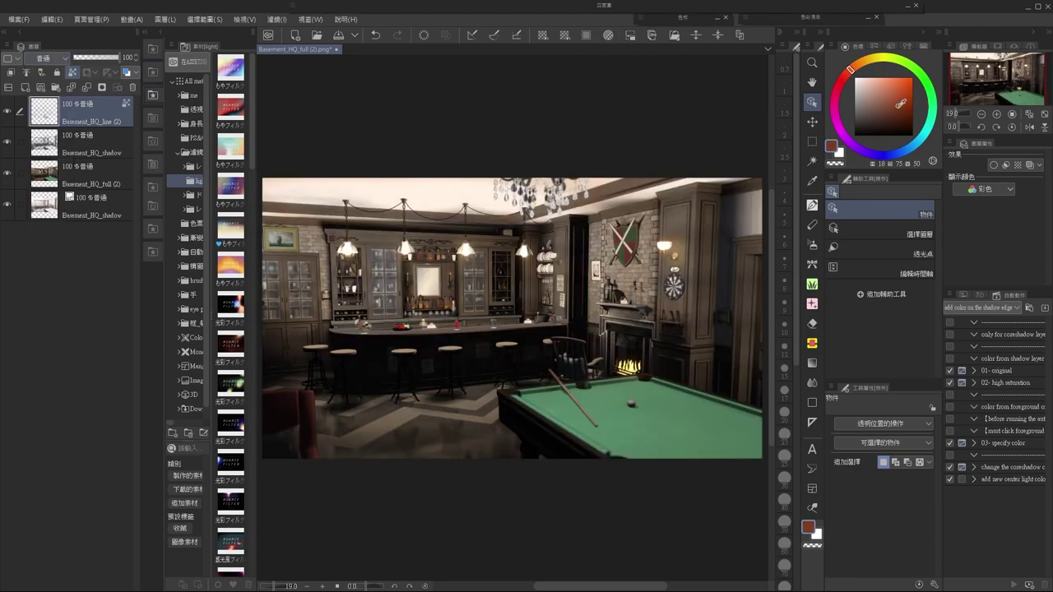
{"action": "left_click", "coordinate": [62, 58]}
{"action": "left_click", "coordinate": [57, 110]}
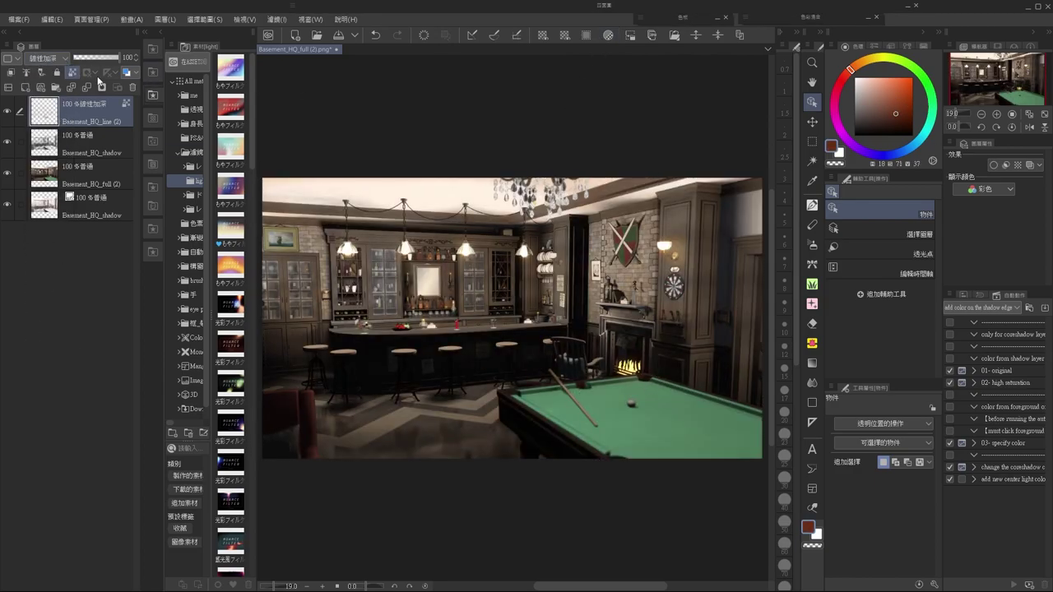
{"action": "left_click", "coordinate": [92, 59]}
Set the shadow layer to Multiply and add a filled glow layer in Add (Glow) at about 19%.
{"action": "left_click", "coordinate": [90, 144]}
{"action": "left_click", "coordinate": [47, 58]}
{"action": "left_click", "coordinate": [58, 90]}
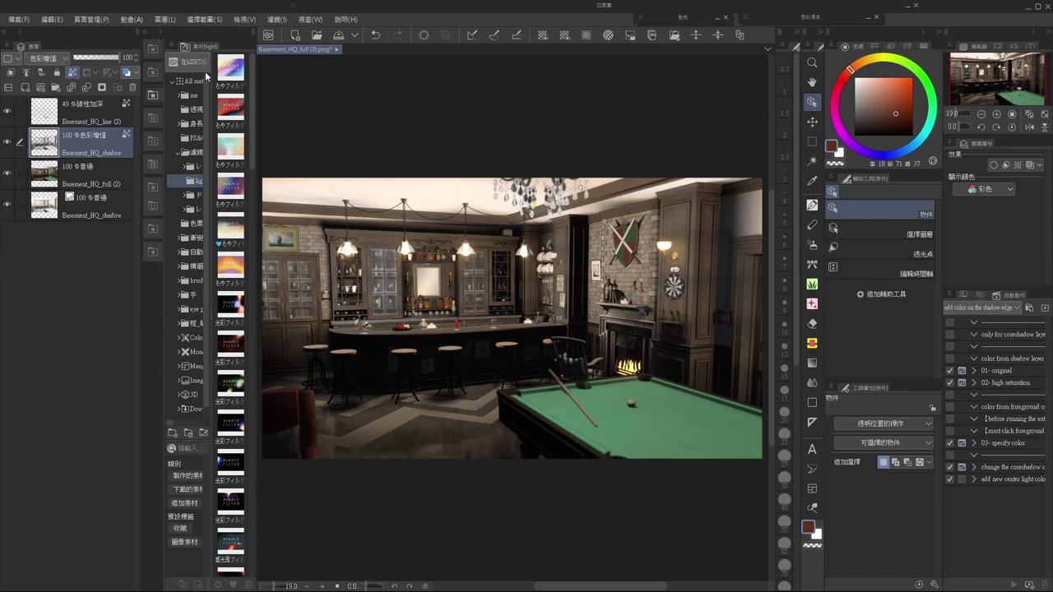
{"action": "key", "text": "ctrl+a"}
{"action": "left_click", "coordinate": [559, 477]}
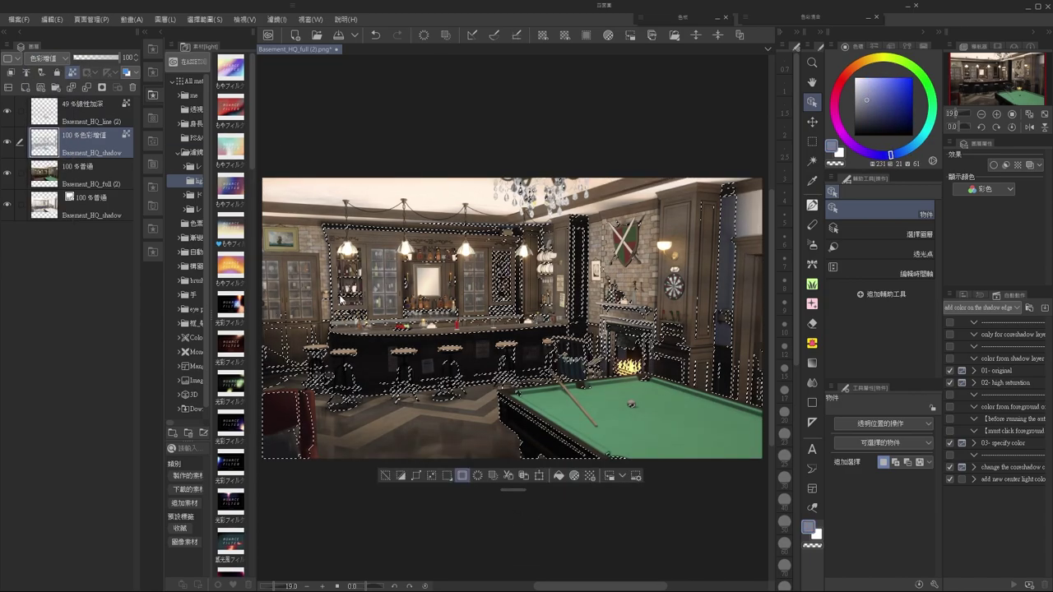
{"action": "left_click", "coordinate": [47, 58]}
{"action": "left_click", "coordinate": [37, 140]}
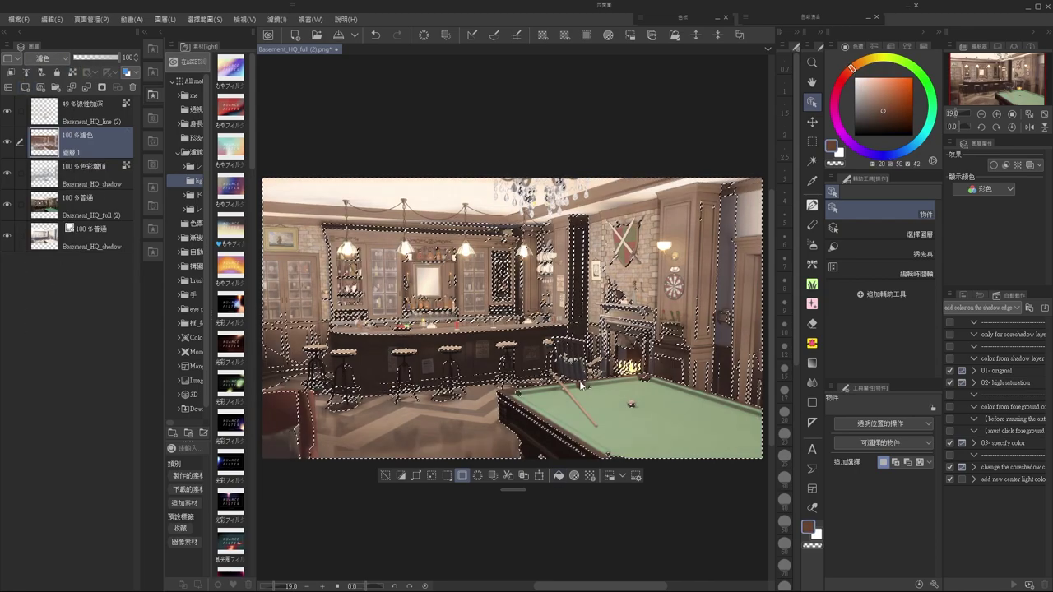
{"action": "key", "text": "ctrl+d"}
{"action": "left_click", "coordinate": [47, 59]}
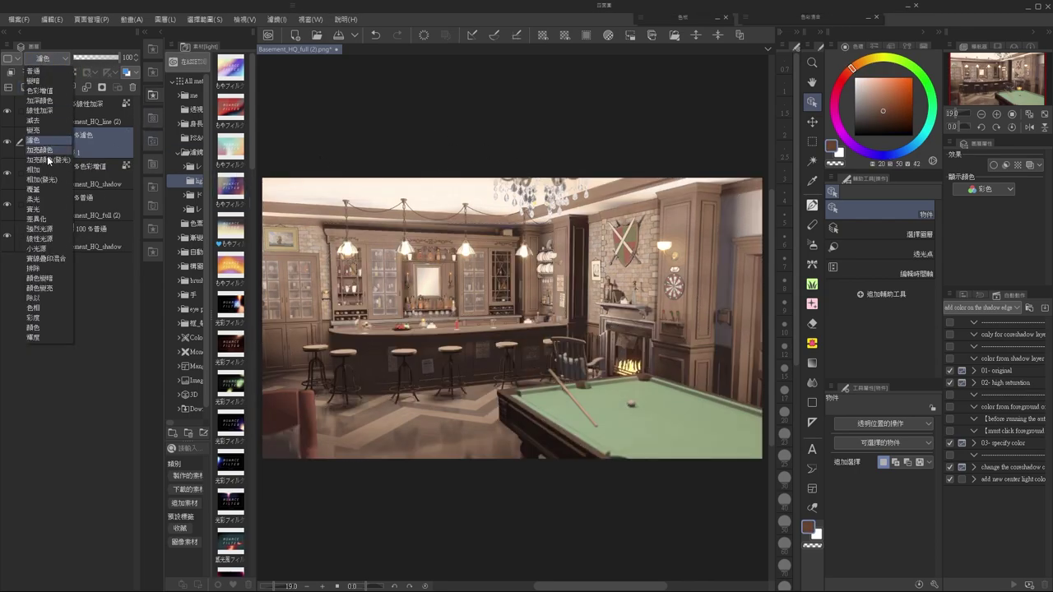
{"action": "left_click", "coordinate": [47, 181]}
{"action": "left_click_drag", "start_coordinate": [115, 57], "coordinate": [85, 60]}
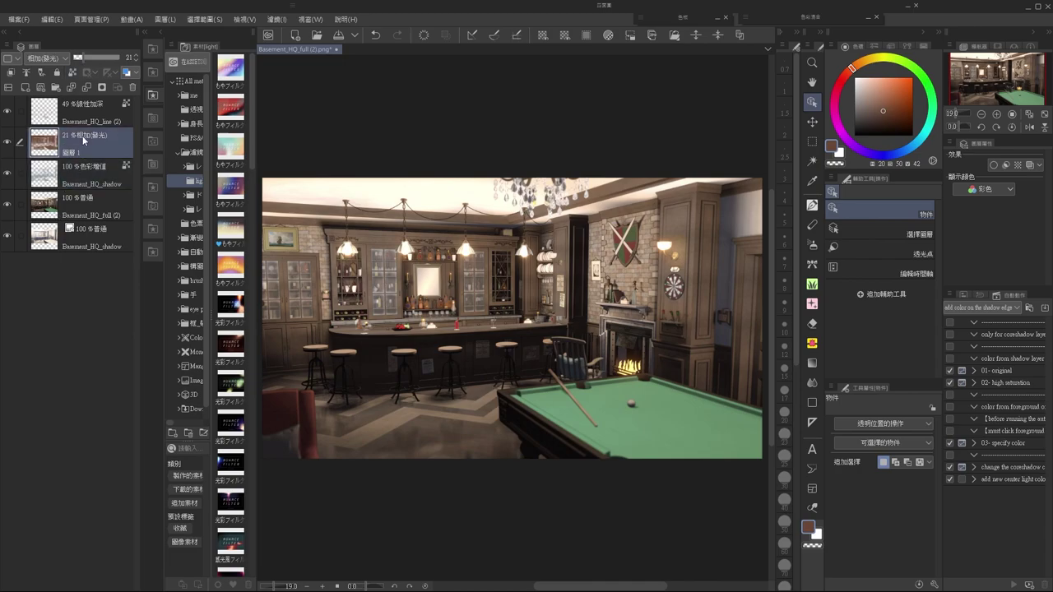
Lower the shadow layer to 50% opacity and add a Gradient Map correction layer above the line art.
{"action": "left_click", "coordinate": [91, 111]}
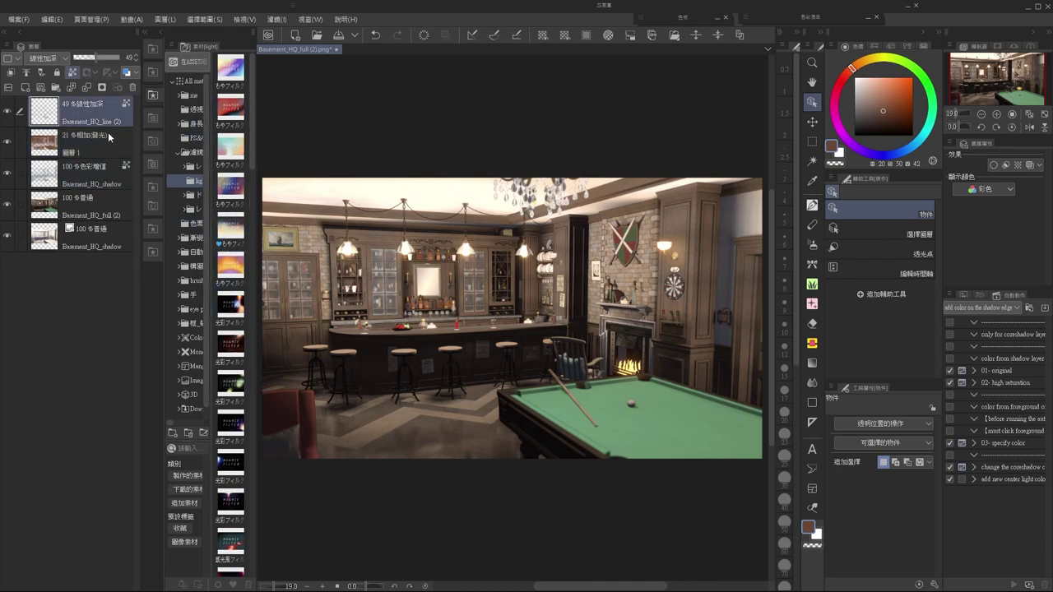
{"action": "left_click", "coordinate": [8, 176]}
{"action": "left_click", "coordinate": [8, 176]}
{"action": "left_click", "coordinate": [82, 174]}
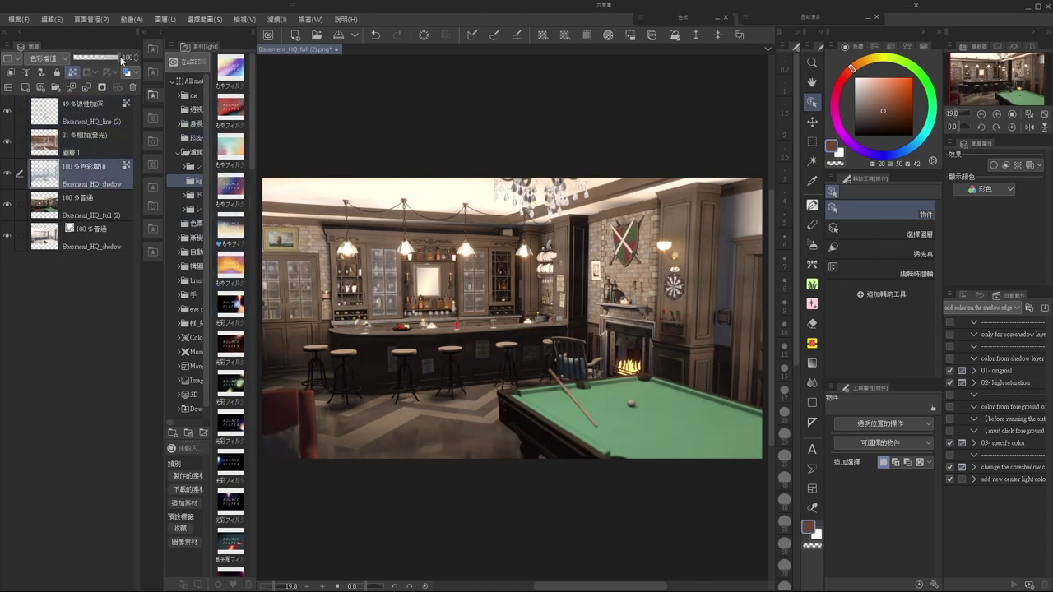
{"action": "left_click", "coordinate": [96, 59]}
{"action": "left_click", "coordinate": [82, 141]}
{"action": "scroll", "coordinate": [414, 269], "scroll_direction": "up", "scroll_amount": 3}
{"action": "scroll", "coordinate": [414, 269], "scroll_direction": "down", "scroll_amount": 3}
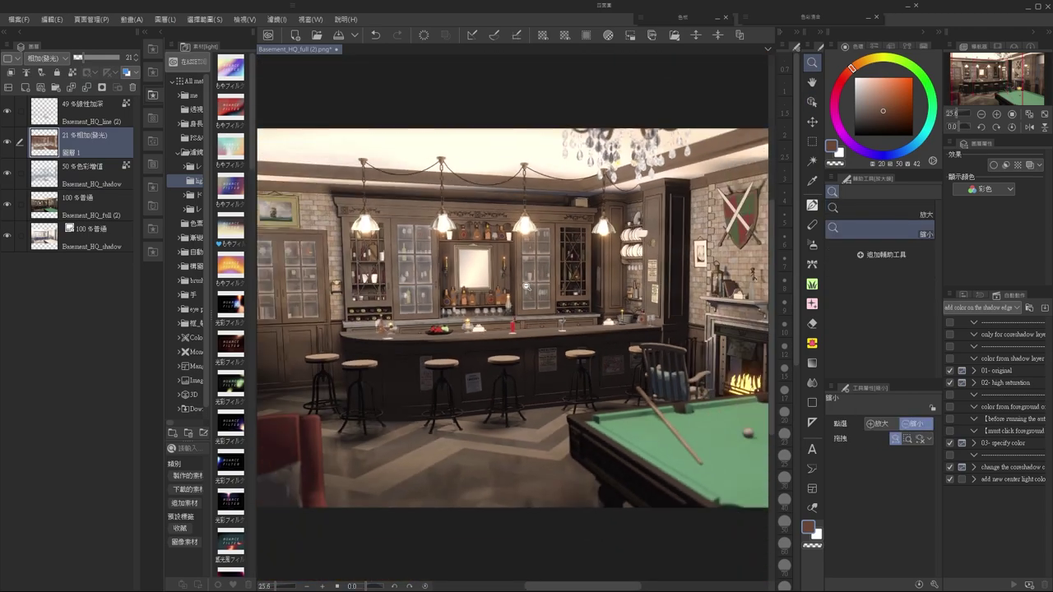
{"action": "scroll", "coordinate": [413, 269], "scroll_direction": "up", "scroll_amount": 1}
{"action": "scroll", "coordinate": [414, 269], "scroll_direction": "up", "scroll_amount": 1}
{"action": "left_click", "coordinate": [82, 111]}
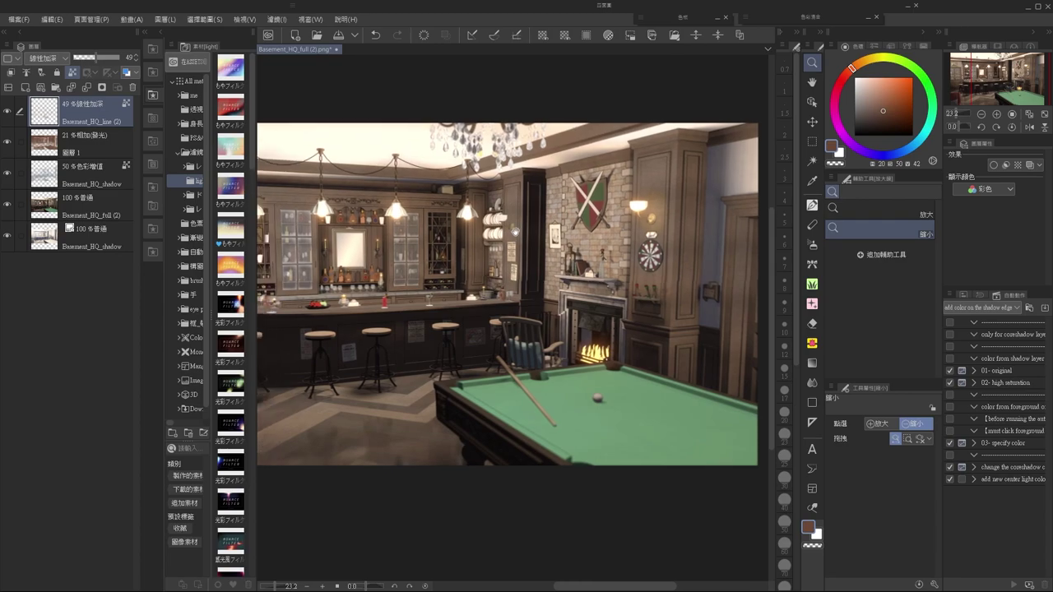
{"action": "right_click", "coordinate": [113, 121]}
{"action": "left_click", "coordinate": [315, 250]}
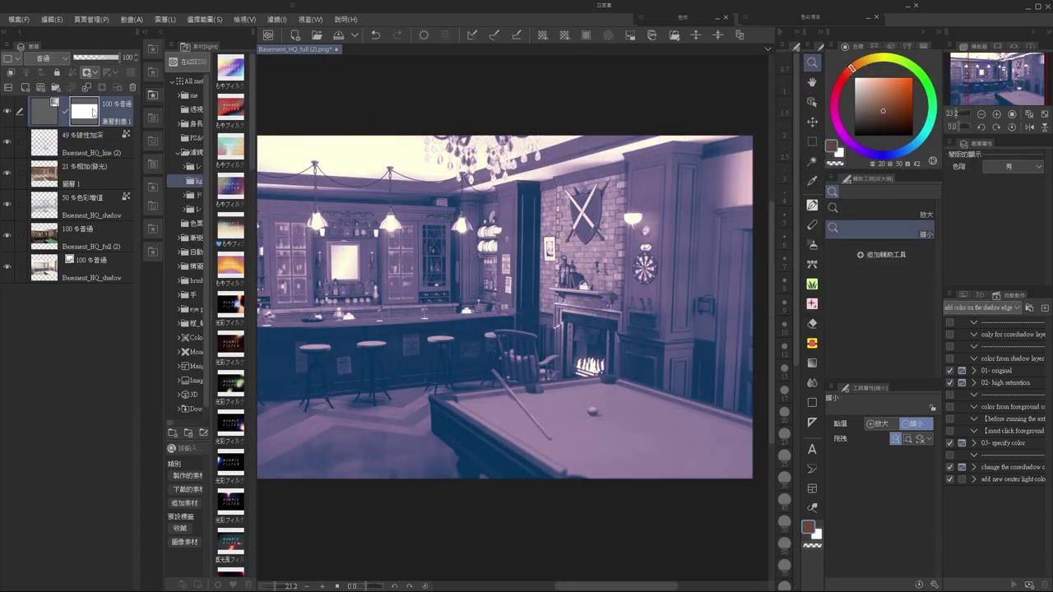
Set the gradient map to Soft Light using the paper cream-and-ink gradient preset.
{"action": "left_click", "coordinate": [47, 58]}
{"action": "left_click", "coordinate": [51, 117]}
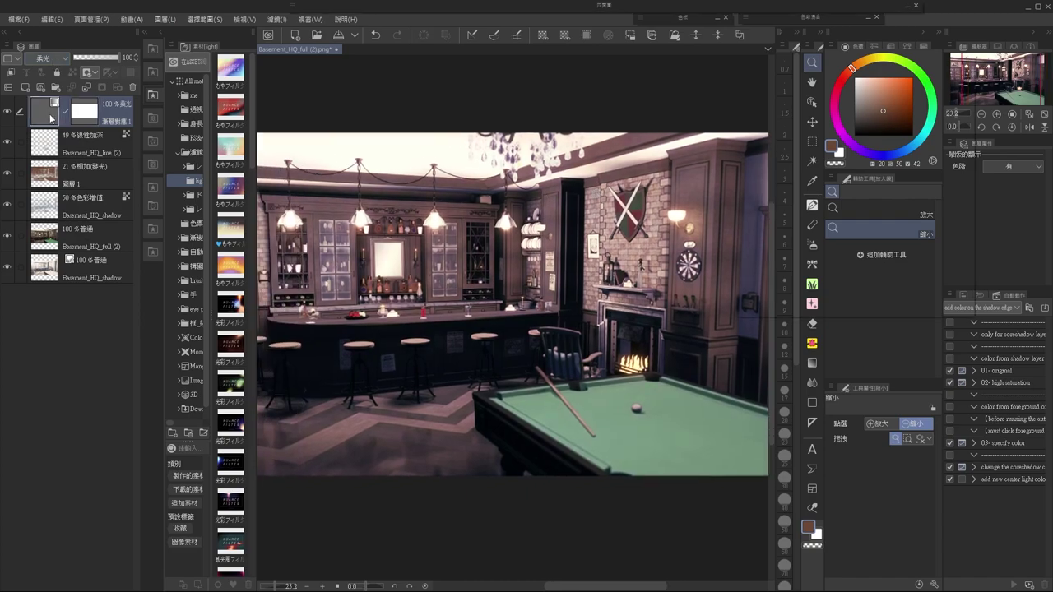
{"action": "double_click", "coordinate": [51, 118]}
{"action": "left_click", "coordinate": [773, 234]}
{"action": "left_click", "coordinate": [771, 262]}
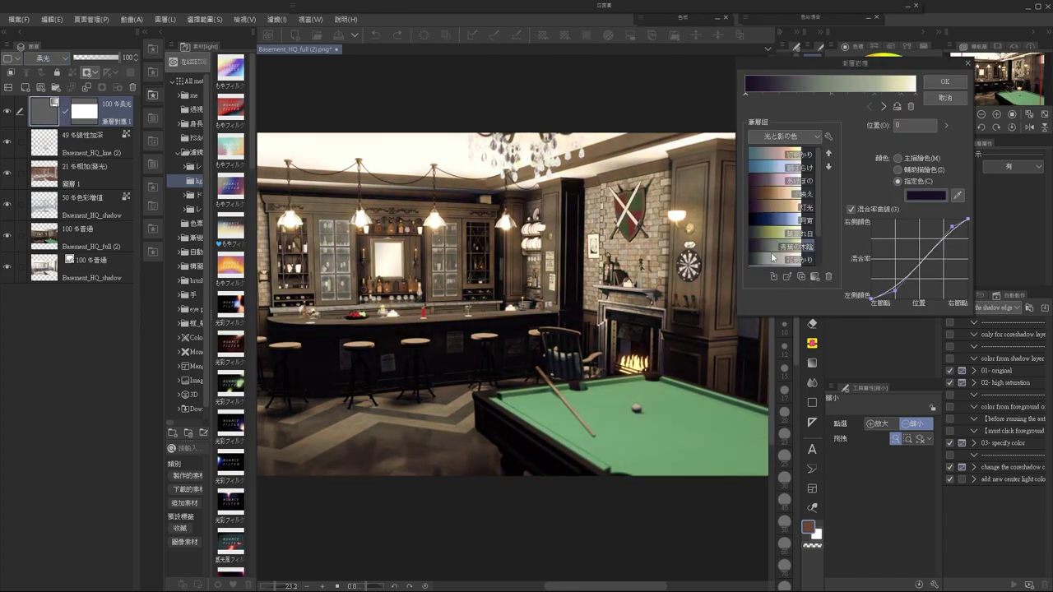
{"action": "left_click", "coordinate": [777, 136]}
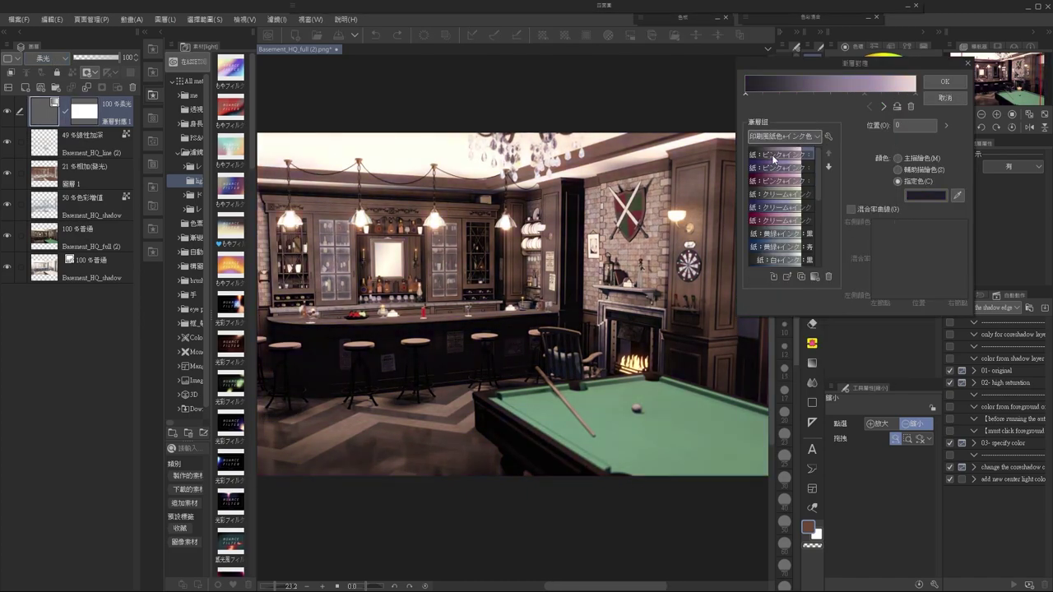
{"action": "left_click", "coordinate": [774, 196]}
{"action": "left_click", "coordinate": [933, 84]}
Add a new layer filled with cream, set to Multiply at reduced opacity.
{"action": "key", "text": "ctrl+shift+n"}
{"action": "key", "text": "ctrl+a"}
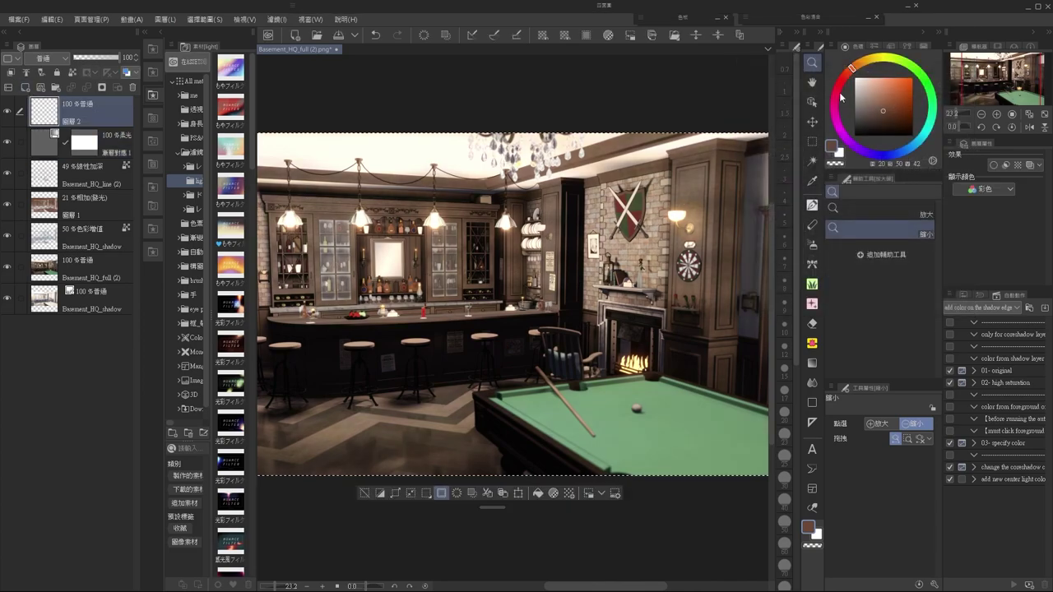
{"action": "key", "text": "alt+BackSpace"}
{"action": "key", "text": "ctrl+d"}
{"action": "left_click", "coordinate": [37, 57]}
{"action": "left_click", "coordinate": [41, 86]}
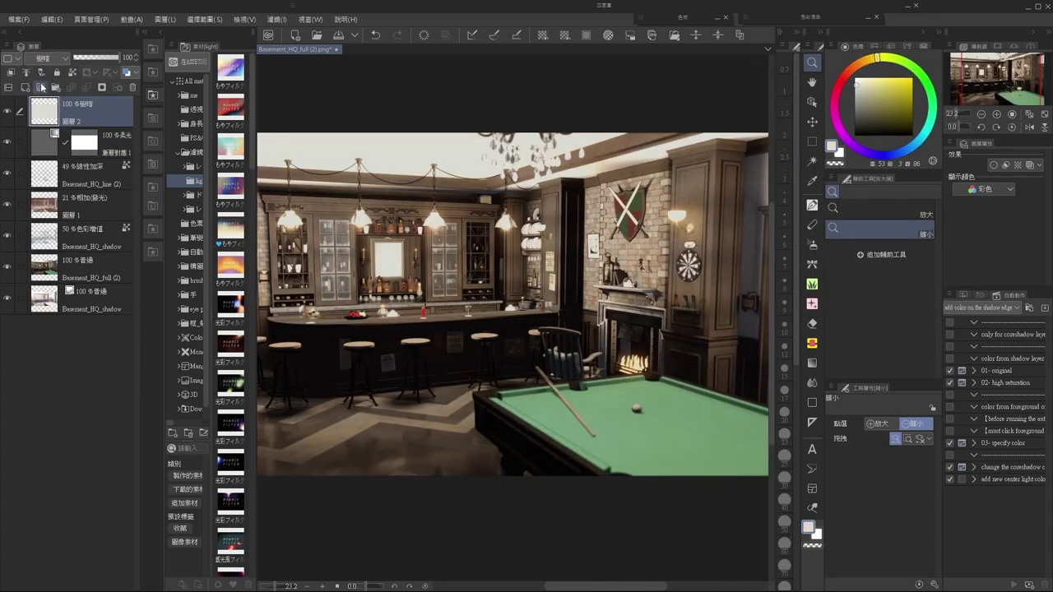
{"action": "key", "text": "Down"}
{"action": "left_click", "coordinate": [86, 57]}
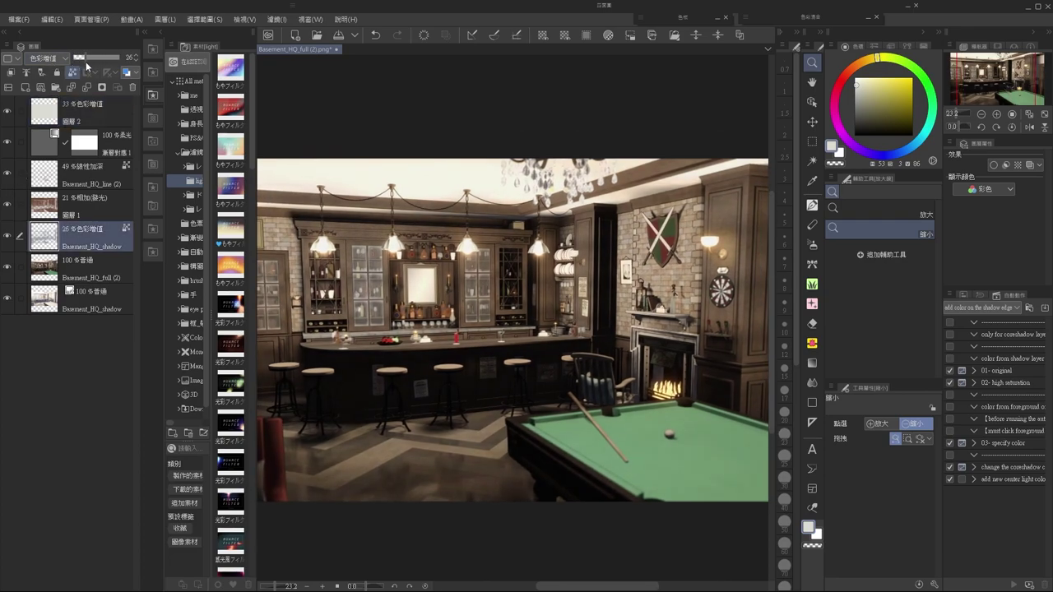
Switch the glow layer to Screen at 30% opacity.
{"action": "key", "text": "alt+bracketright"}
{"action": "left_click", "coordinate": [37, 58]}
{"action": "left_click", "coordinate": [97, 63]}
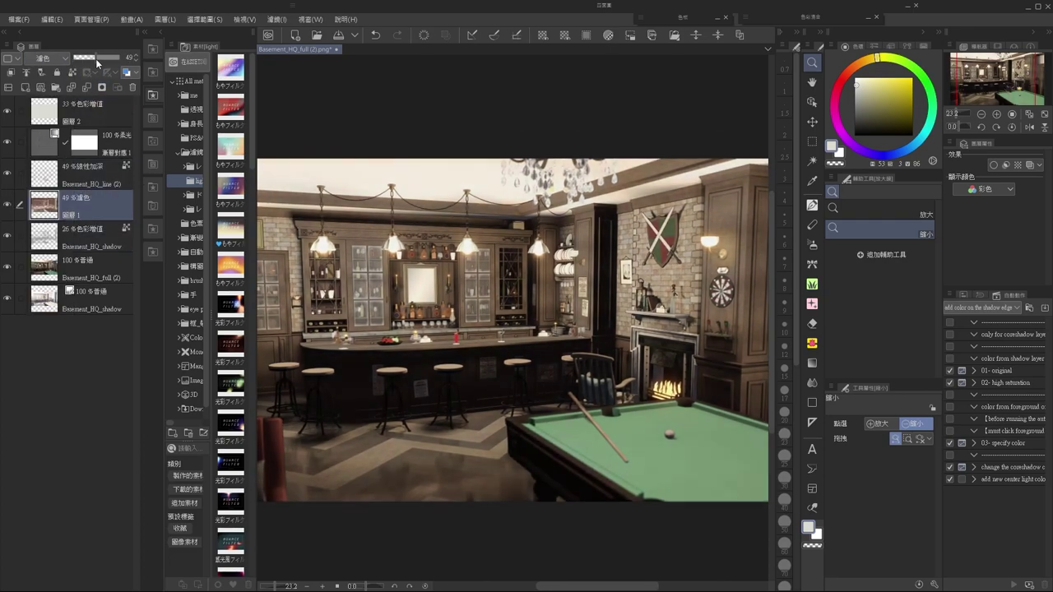
{"action": "left_click_drag", "start_coordinate": [96, 63], "coordinate": [87, 65]}
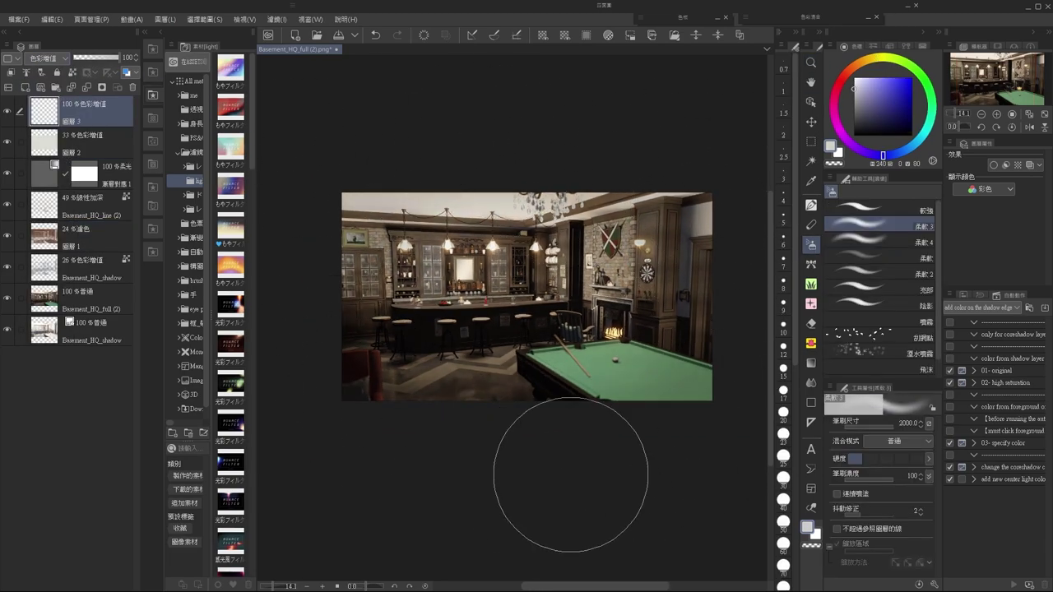
Pick a light grey from the render and airbrush on the 圖層 3 multiply layer.
{"action": "left_click", "coordinate": [461, 303], "text": "alt"}
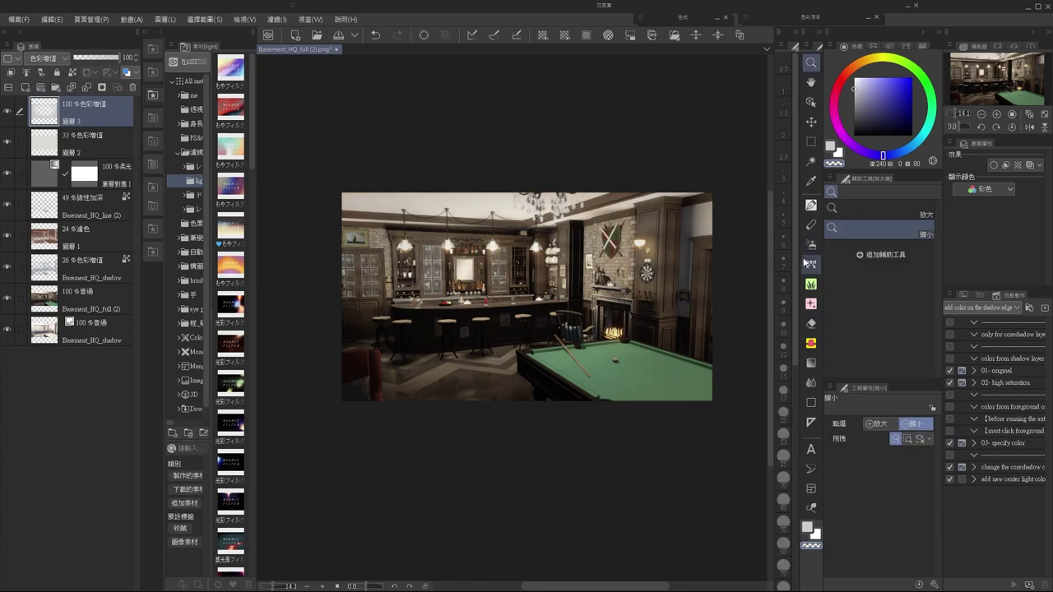
{"action": "scroll", "coordinate": [586, 247], "scroll_direction": "up", "scroll_amount": 2}
{"action": "scroll", "coordinate": [585, 246], "scroll_direction": "down", "scroll_amount": 2}
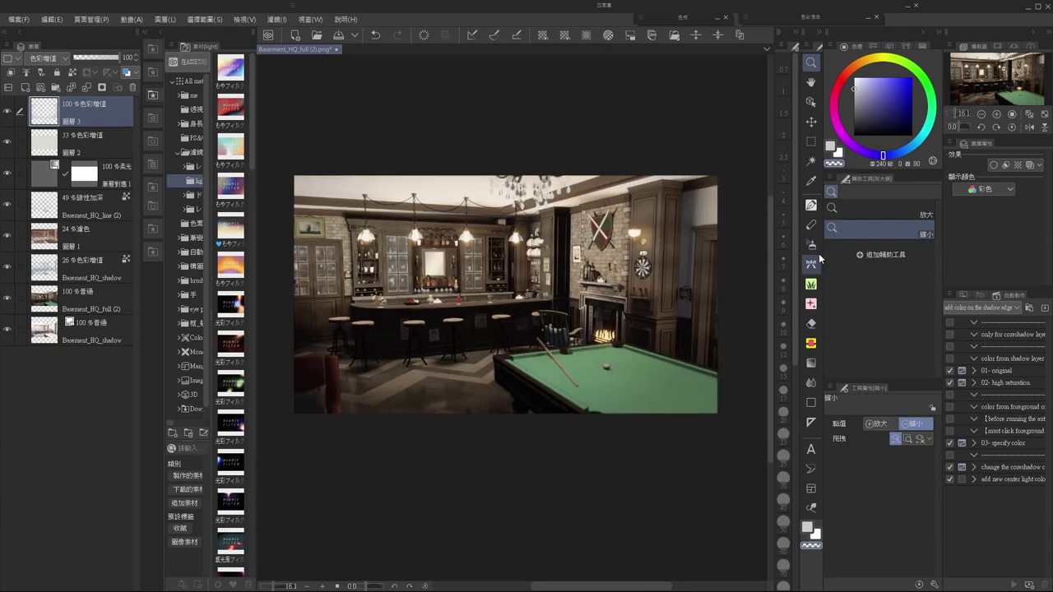
{"action": "scroll", "coordinate": [625, 510], "scroll_direction": "up", "scroll_amount": 1}
{"action": "left_click", "coordinate": [811, 162]}
{"action": "key", "text": "b"}
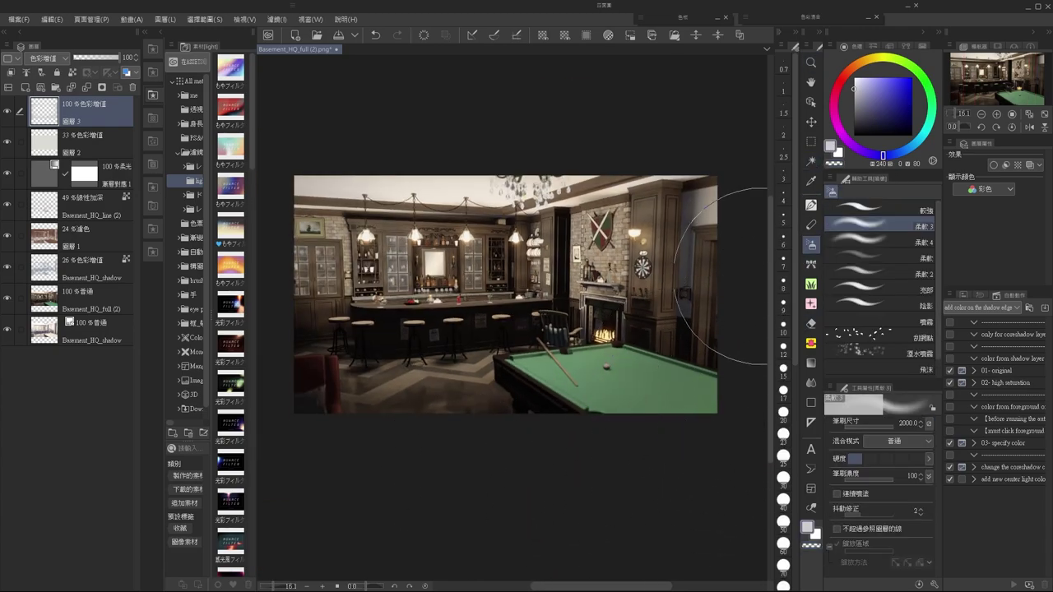
{"action": "left_click", "coordinate": [486, 230], "text": "ctrl"}
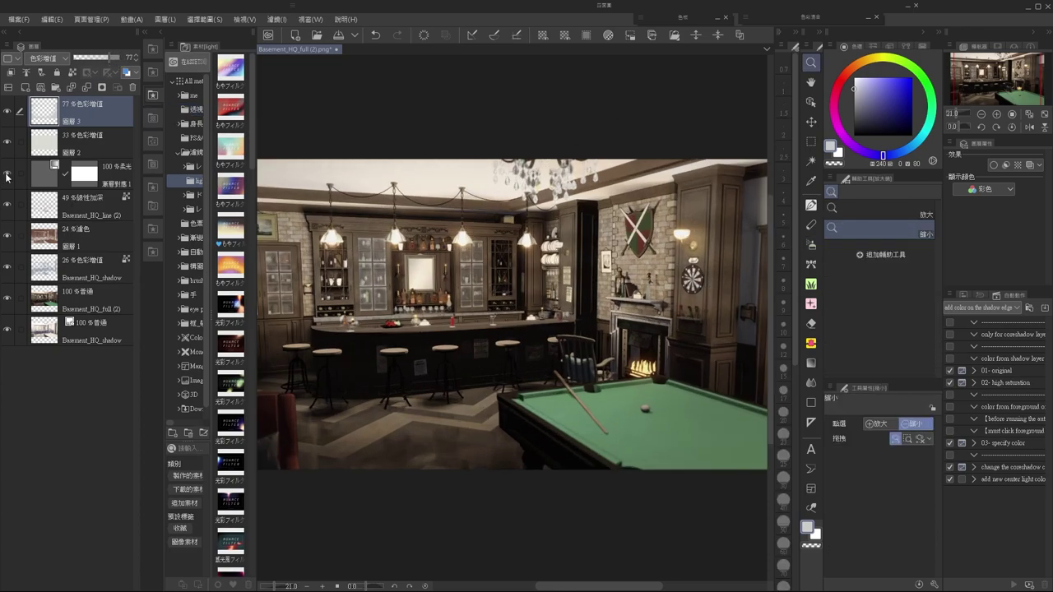
{"action": "left_click", "coordinate": [517, 181]}
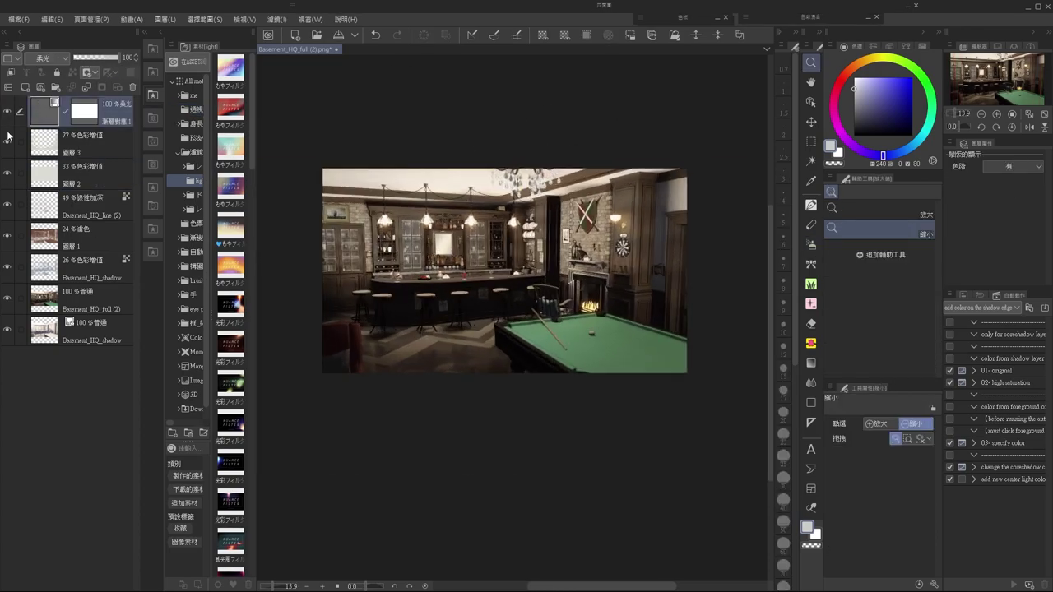
{"action": "left_click", "coordinate": [44, 145]}
{"action": "key", "text": "b"}
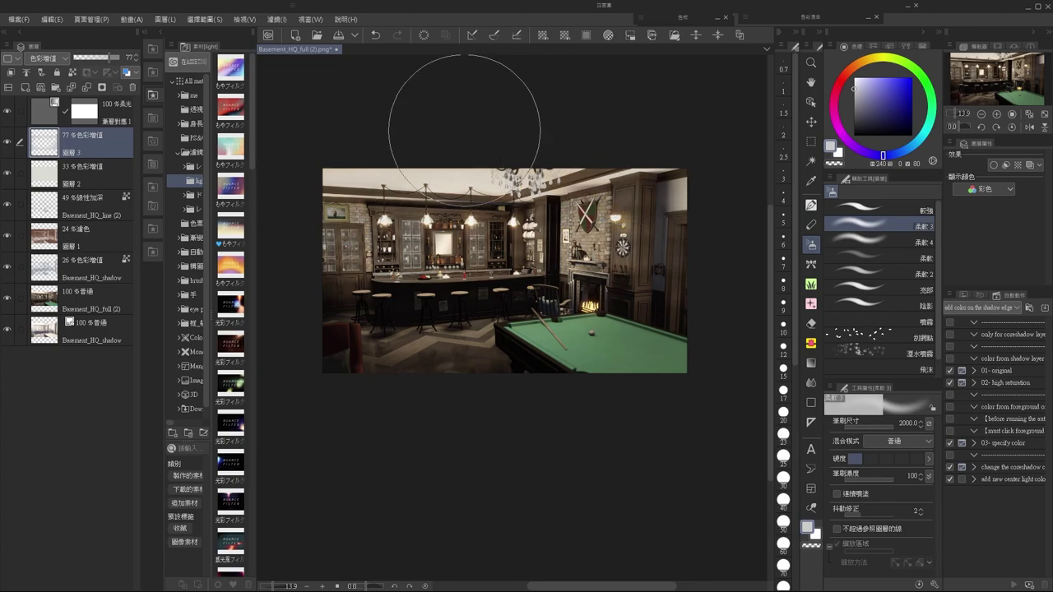
{"action": "left_click", "coordinate": [416, 308], "text": "ctrl"}
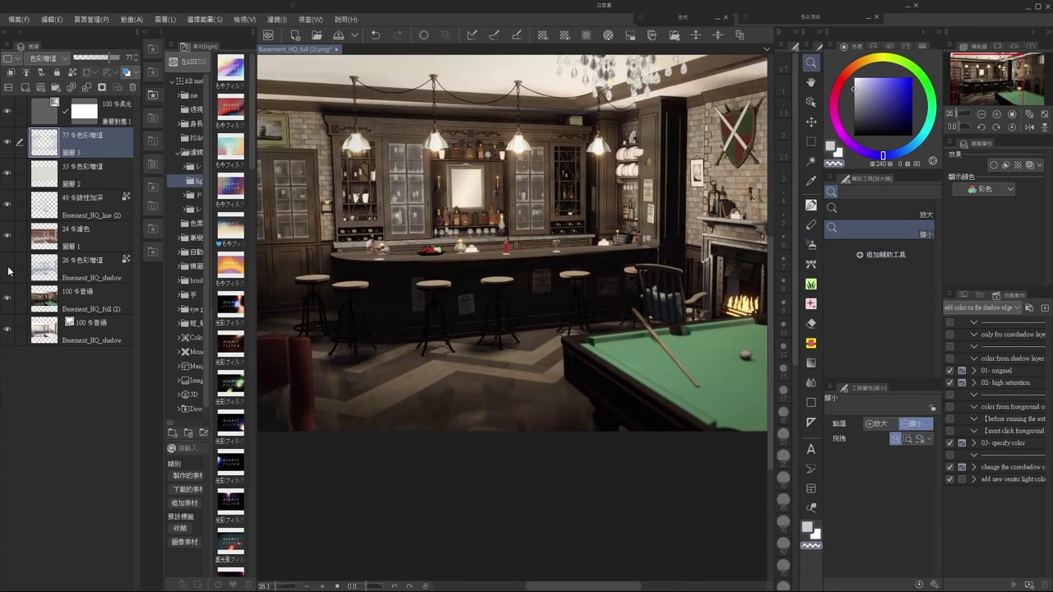
Select the top soft-light layer and erase parts of its mask.
{"action": "left_click", "coordinate": [7, 115]}
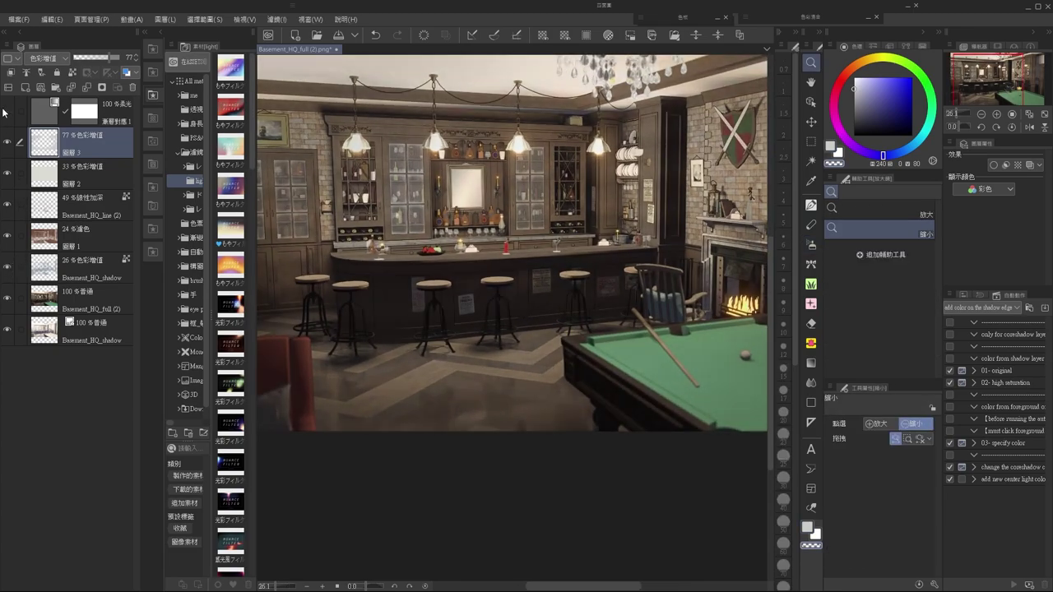
{"action": "left_click", "coordinate": [8, 115]}
{"action": "left_click", "coordinate": [45, 111]}
{"action": "key", "text": "e"}
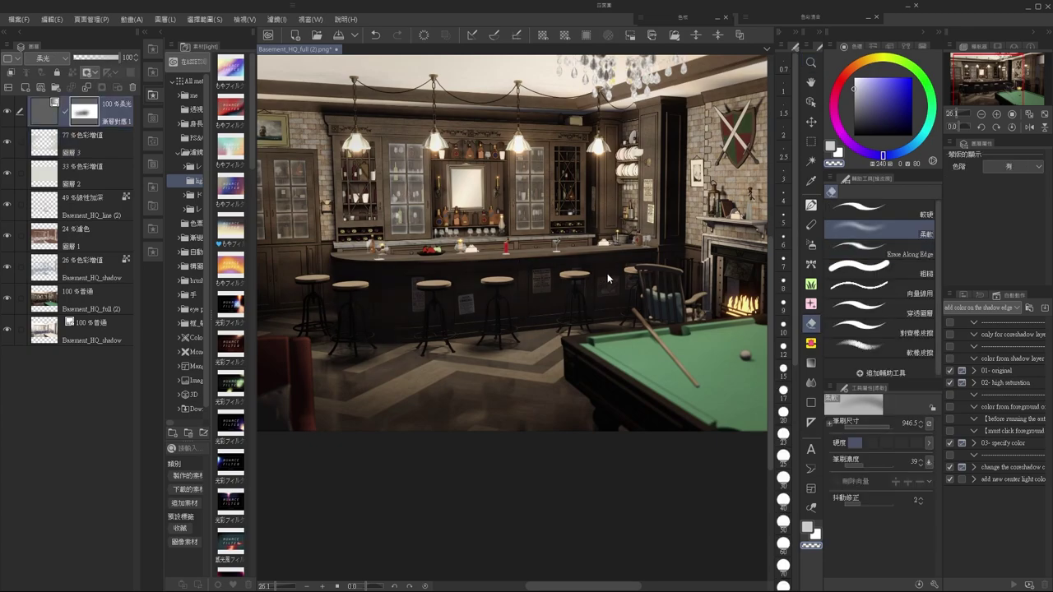
{"action": "left_click", "coordinate": [82, 268]}
{"action": "left_click", "coordinate": [82, 115], "text": "ctrl"}
{"action": "left_click", "coordinate": [83, 115]}
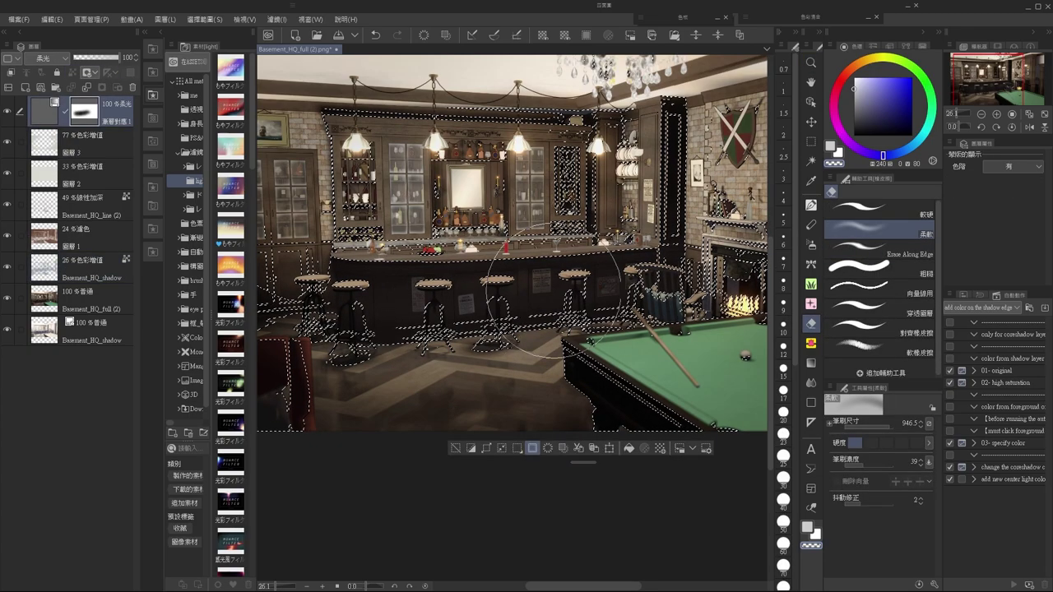
{"action": "key", "text": "ctrl+d"}
Airbrush the mask with a size-1321 brush, set opacity to 49%, and bring up Save As.
{"action": "scroll", "coordinate": [420, 337], "scroll_direction": "down", "scroll_amount": 3}
{"action": "key", "text": "b"}
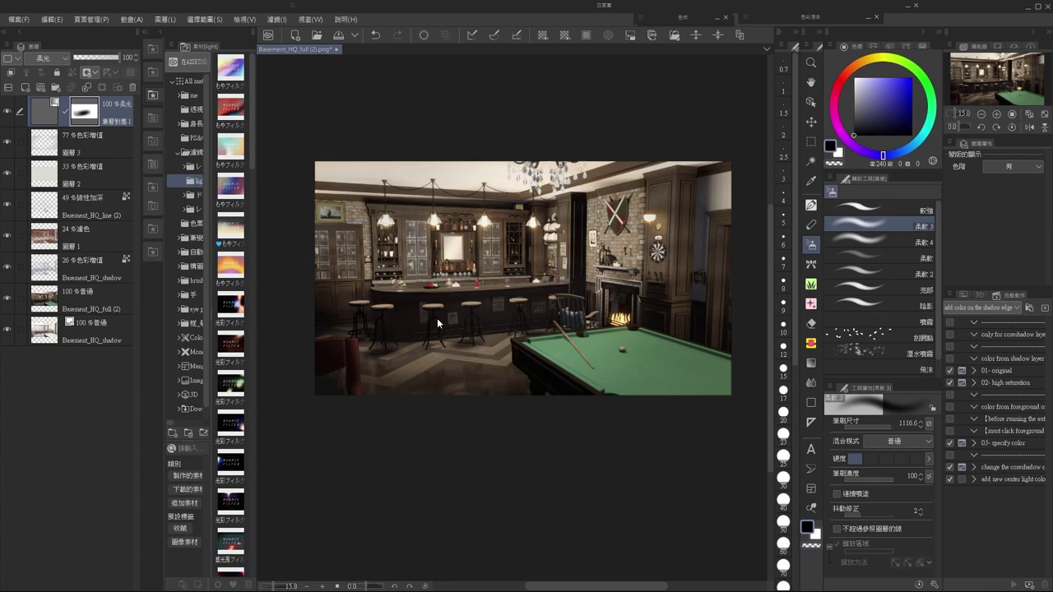
{"action": "left_click_drag", "start_coordinate": [542, 244], "coordinate": [556, 244], "text": "ctrl+alt"}
{"action": "left_click", "coordinate": [559, 271], "text": "ctrl"}
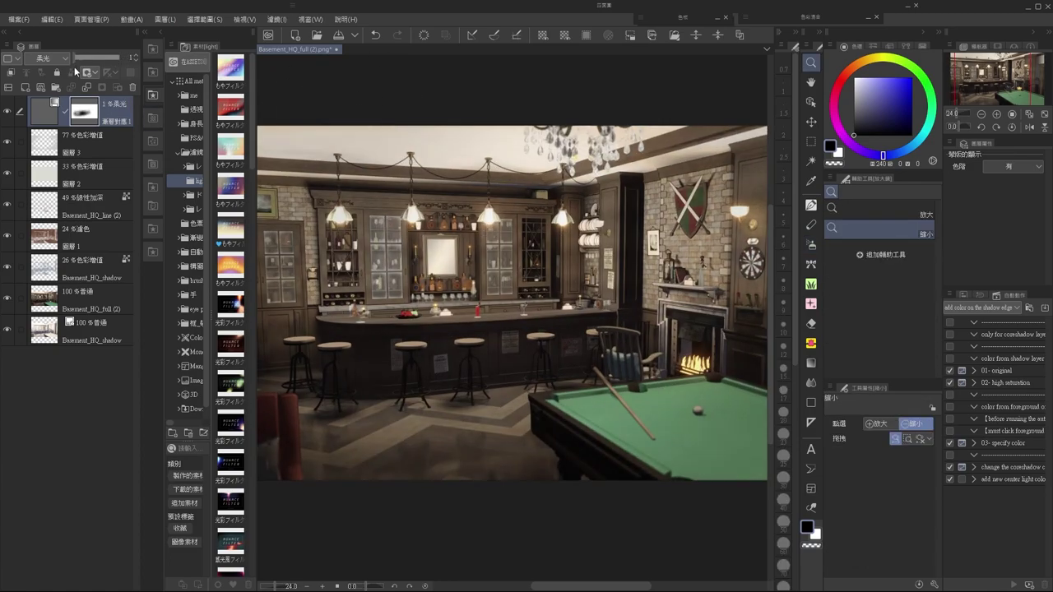
{"action": "left_click", "coordinate": [561, 291], "text": "ctrl+alt"}
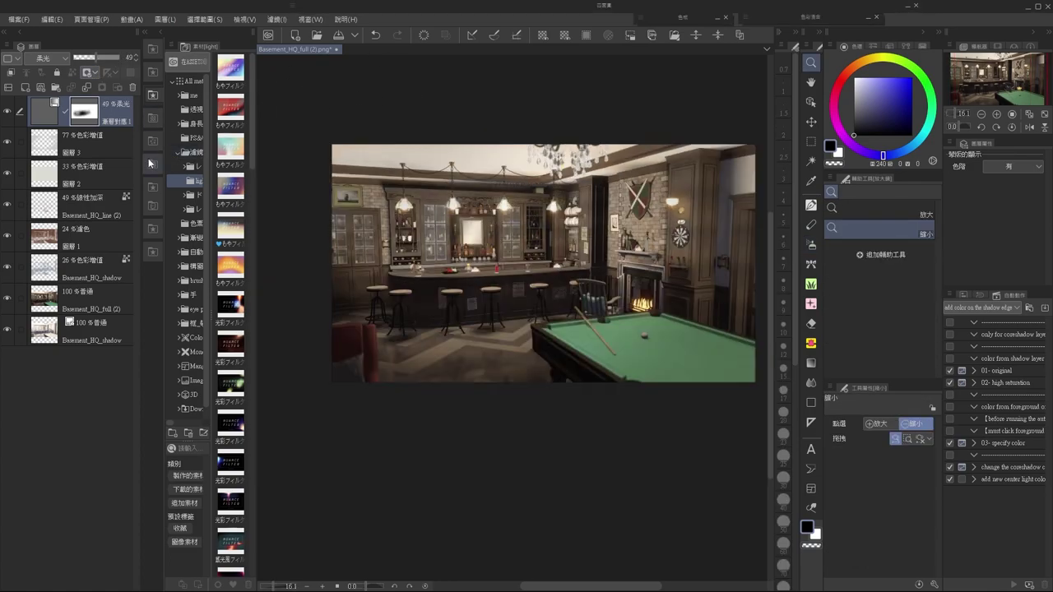
{"action": "left_click", "coordinate": [500, 206], "text": "ctrl"}
{"action": "key", "text": "ctrl+shift+s"}
Save the project and collapse the materials panel to give the render more canvas space.
{"action": "key", "text": "Return"}
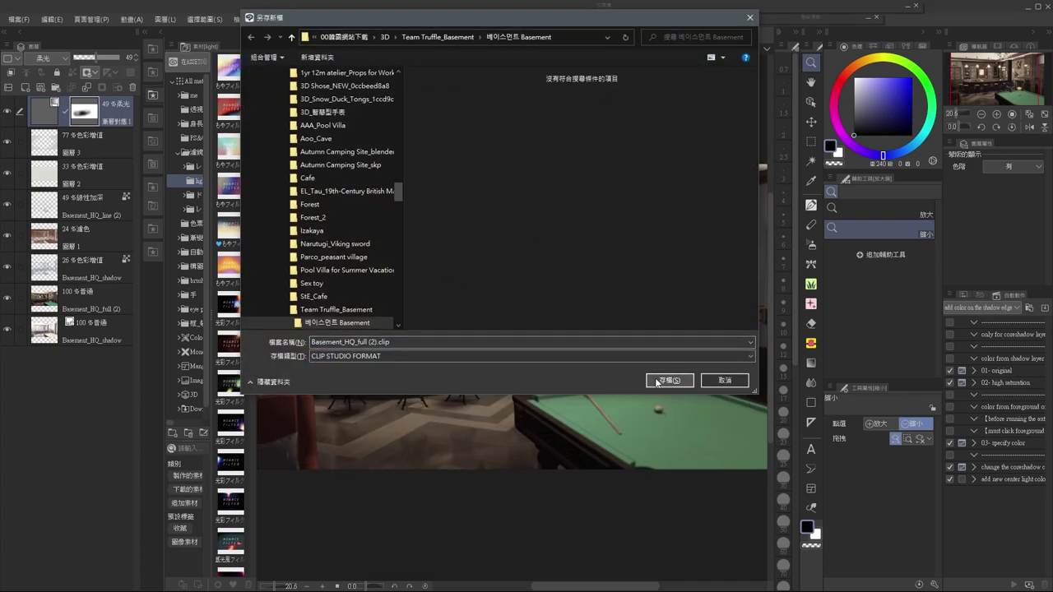
{"action": "left_click_drag", "start_coordinate": [510, 317], "coordinate": [527, 317]}
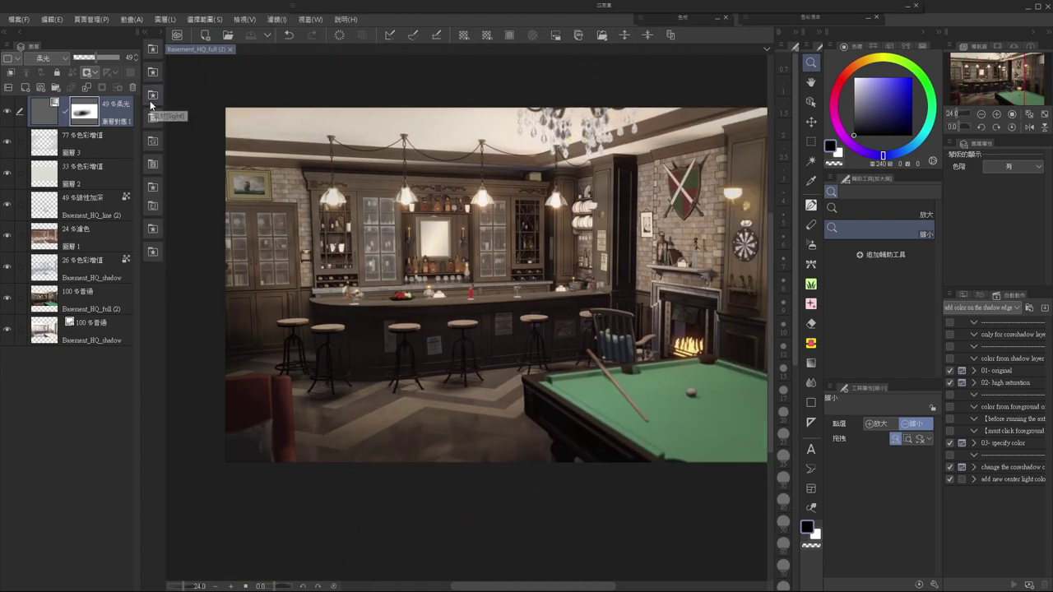
{"action": "left_click_drag", "start_coordinate": [493, 200], "coordinate": [518, 200]}
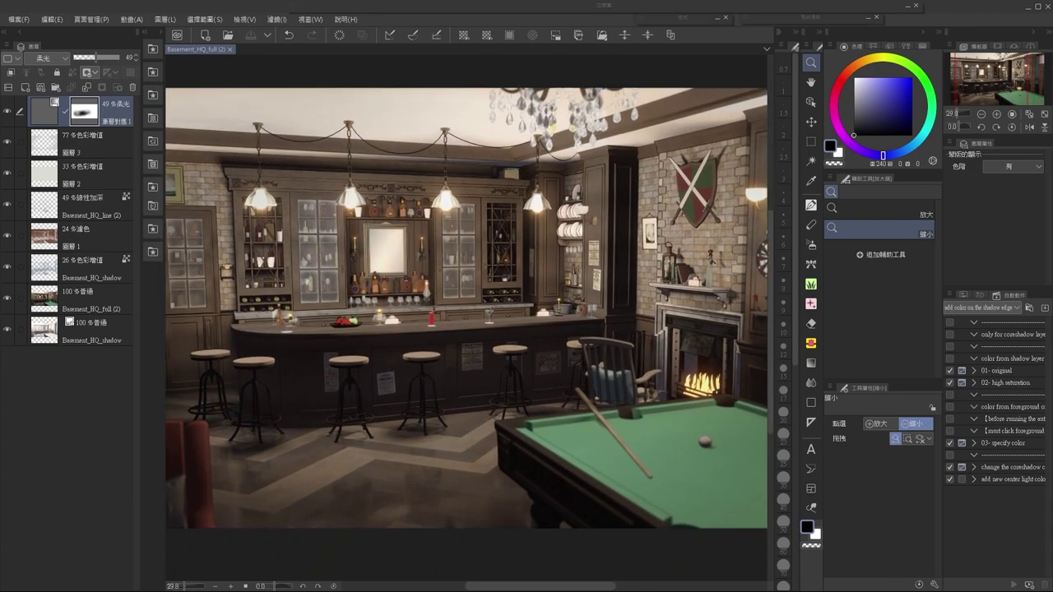
{"action": "key", "text": "ctrl+minus"}
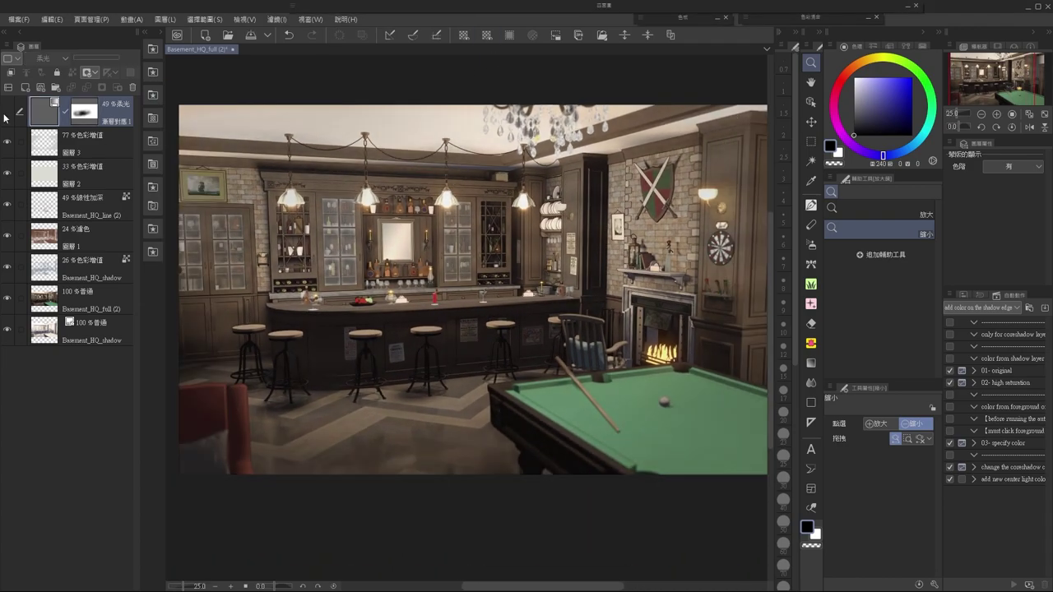
Add a Gradient Map adjustment layer blended as Soft Light at 44% opacity.
{"action": "right_click", "coordinate": [110, 109]}
{"action": "left_click", "coordinate": [327, 232]}
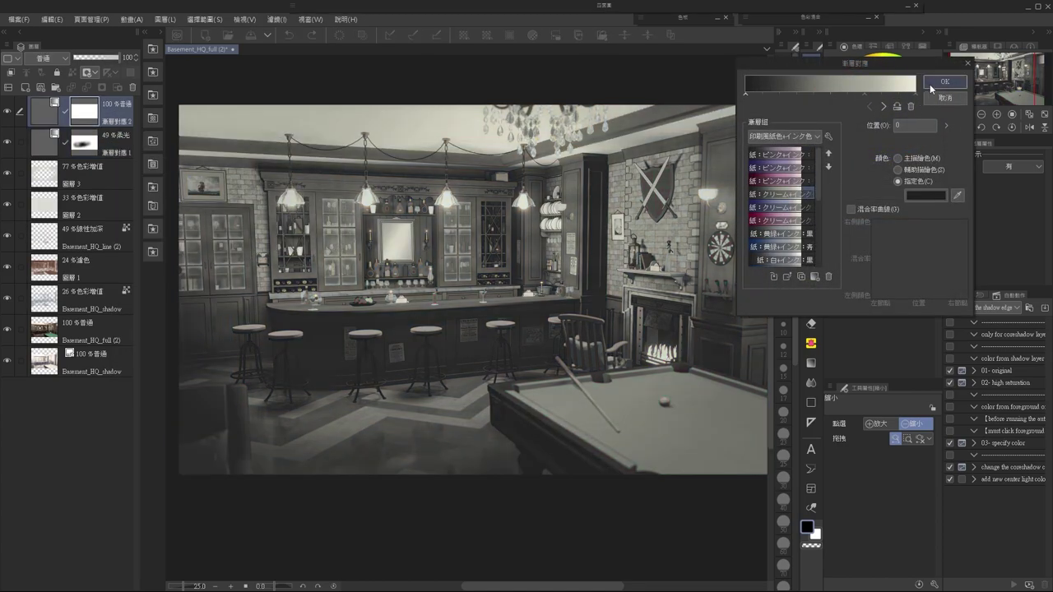
{"action": "left_click", "coordinate": [945, 85]}
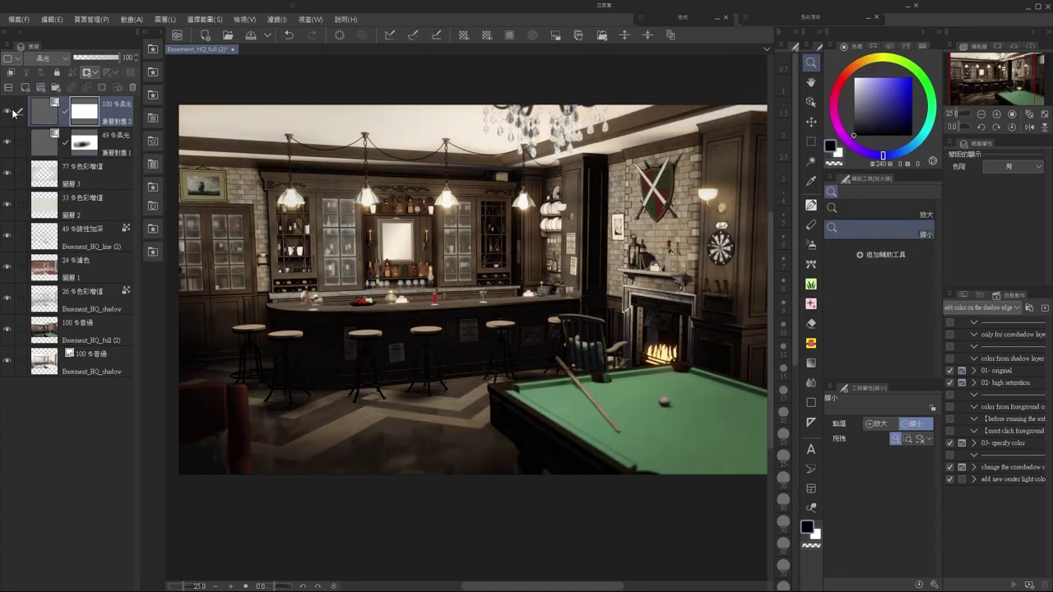
{"action": "left_click", "coordinate": [14, 113]}
{"action": "left_click", "coordinate": [94, 58]}
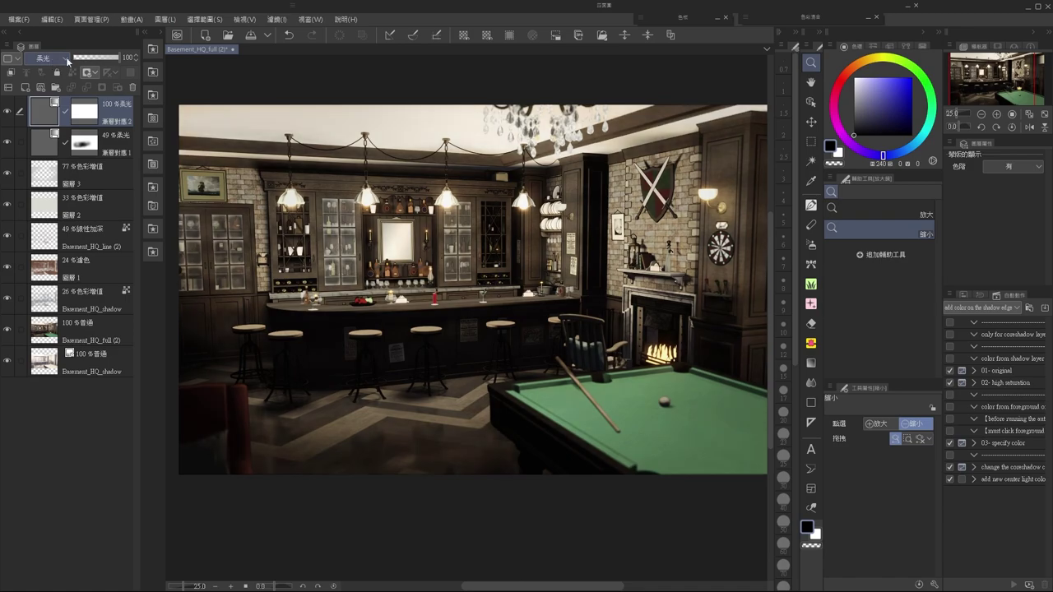
{"action": "left_click", "coordinate": [7, 112]}
{"action": "left_click", "coordinate": [8, 112]}
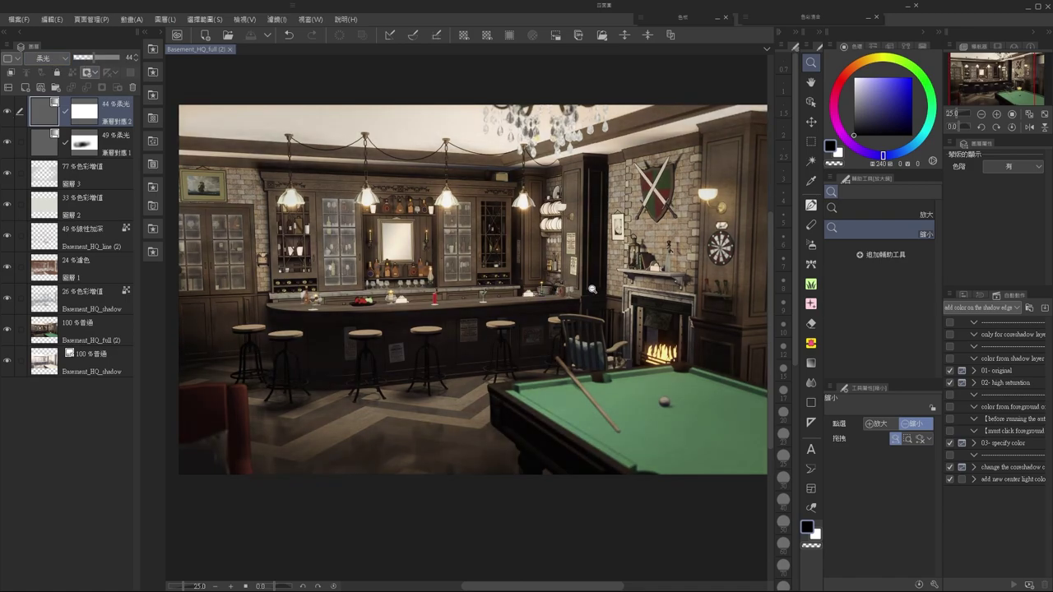
{"action": "mouse_move", "coordinate": [591, 289]}
{"action": "left_mouse_down"}
{"action": "mouse_move", "coordinate": [641, 282]}
{"action": "mouse_move", "coordinate": [606, 310]}
{"action": "left_mouse_up"}
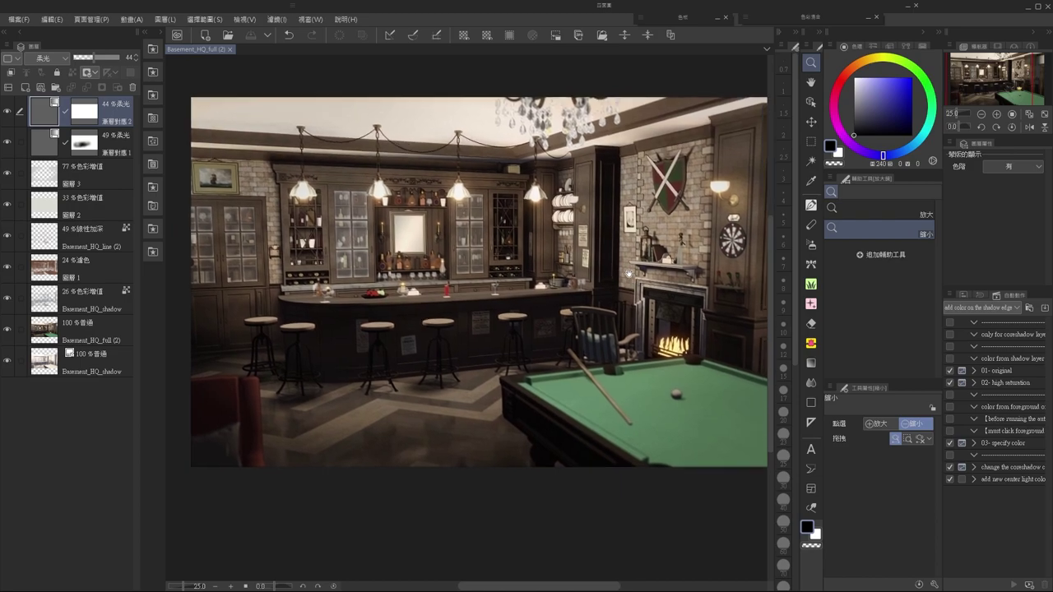
Add a blue Gradient Map layer blended as Screen at about 12% opacity.
{"action": "left_click", "coordinate": [165, 19]}
{"action": "left_click", "coordinate": [288, 272]}
{"action": "left_click", "coordinate": [693, 176]}
{"action": "right_click", "coordinate": [112, 103]}
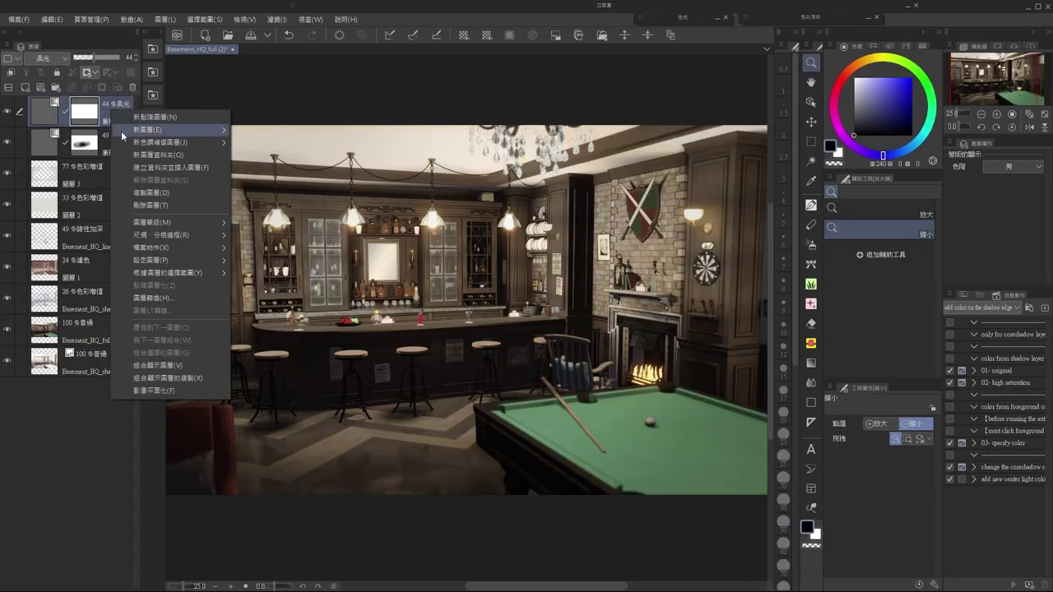
{"action": "left_click", "coordinate": [165, 128]}
{"action": "left_click", "coordinate": [776, 223]}
{"action": "left_click", "coordinate": [940, 91]}
{"action": "left_click", "coordinate": [45, 58]}
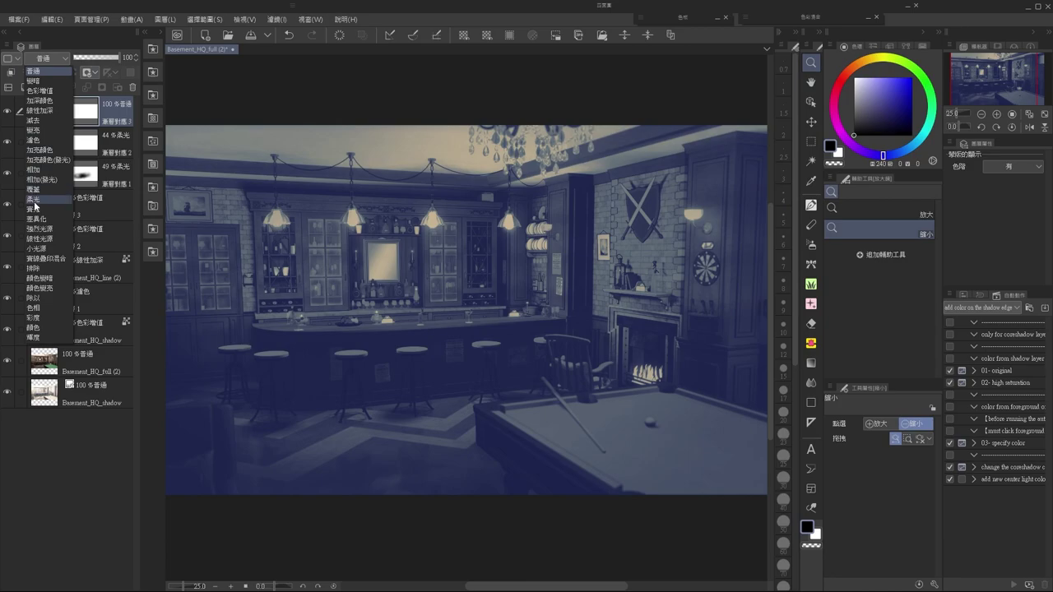
{"action": "left_click", "coordinate": [50, 148]}
{"action": "left_click", "coordinate": [89, 58]}
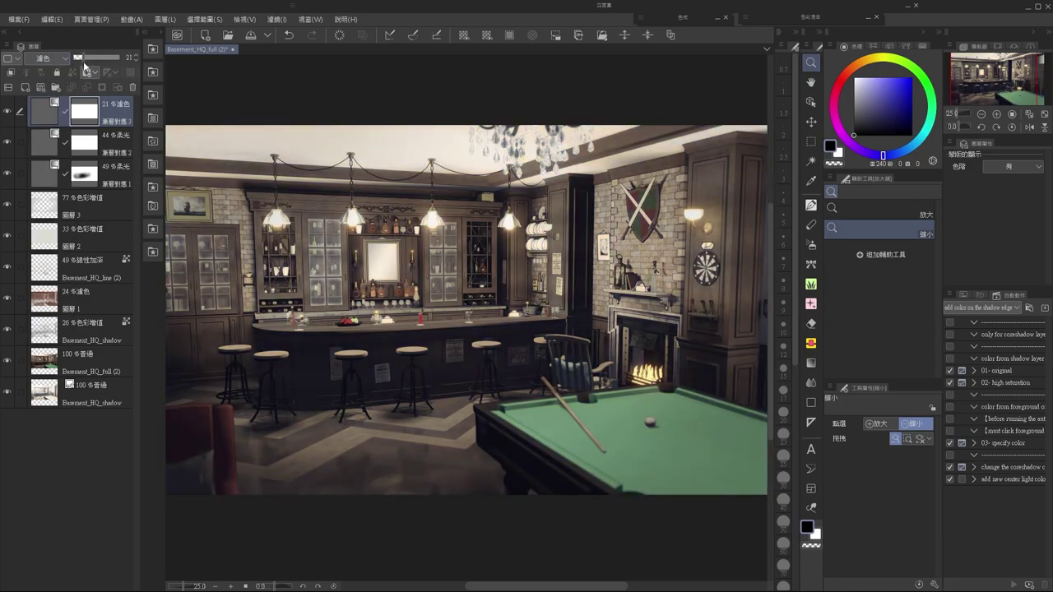
{"action": "left_click_drag", "start_coordinate": [84, 66], "coordinate": [81, 69]}
{"action": "left_click", "coordinate": [505, 247]}
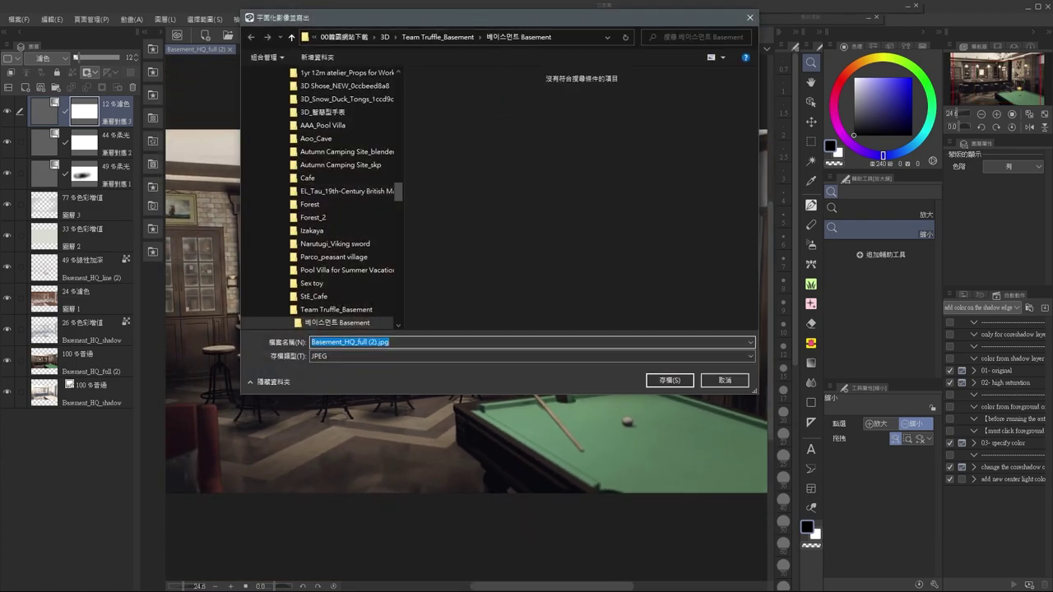
Save the export as Basement_HQ_full (2).jpg, keeping JPEG quality at 100.
{"action": "left_click", "coordinate": [669, 380]}
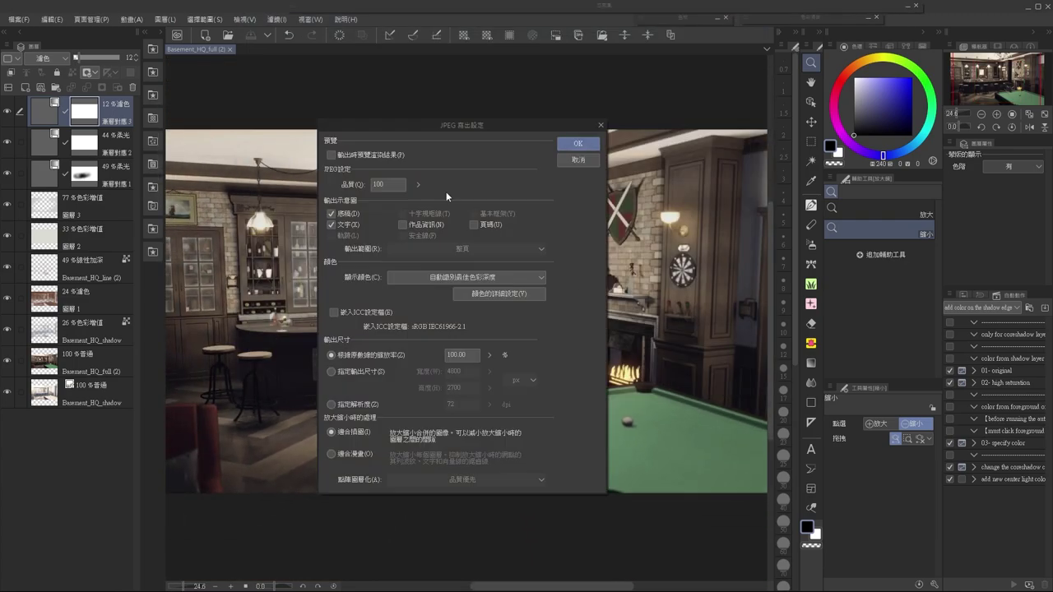
{"action": "left_click", "coordinate": [579, 143]}
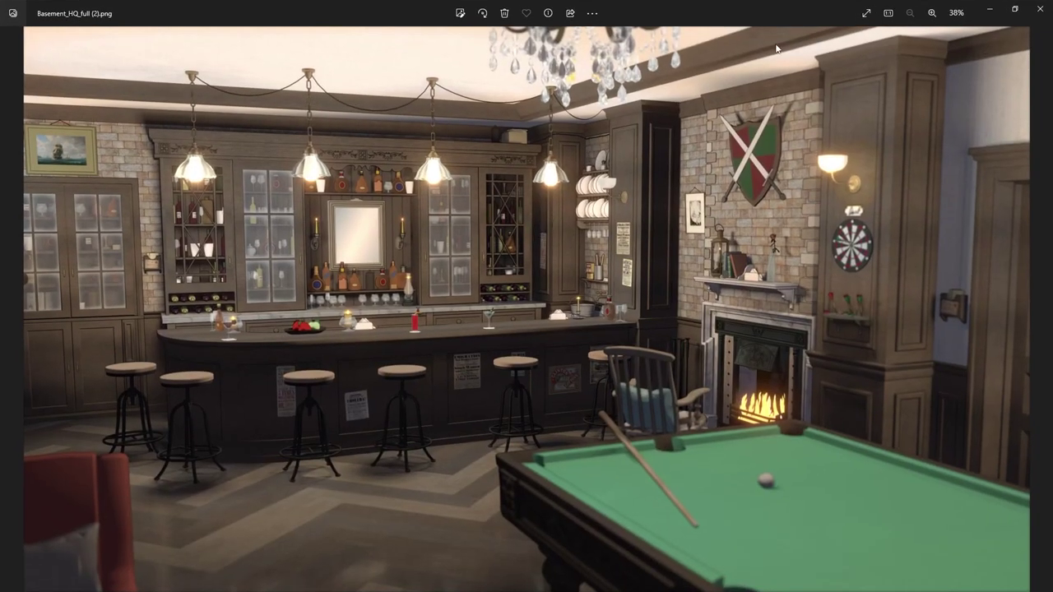
Flip from the PNG render to the exported JPEG and back to compare them.
{"action": "key", "text": "Right"}
{"action": "key", "text": "Left"}
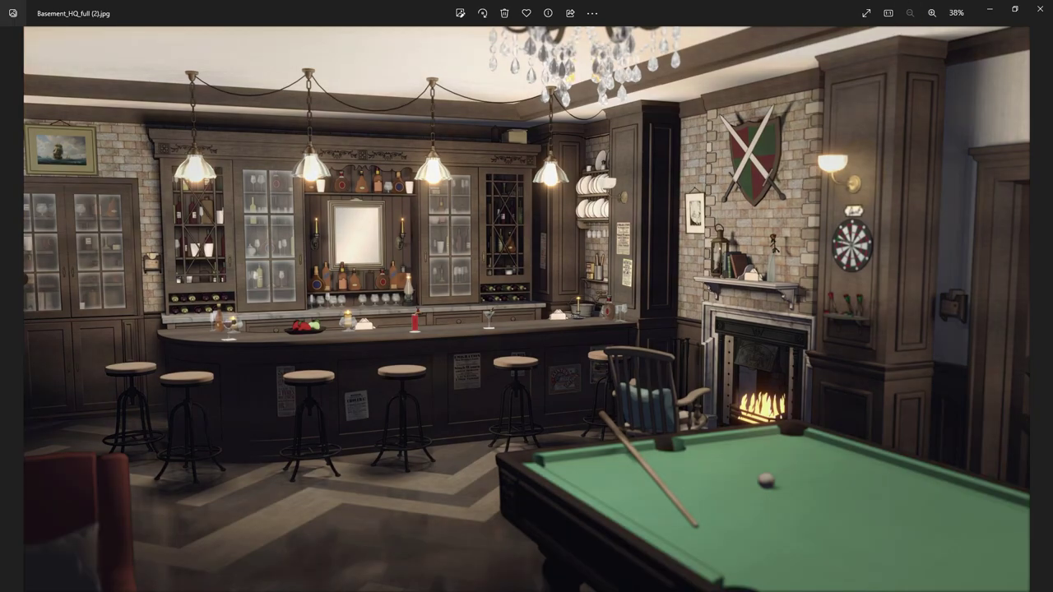